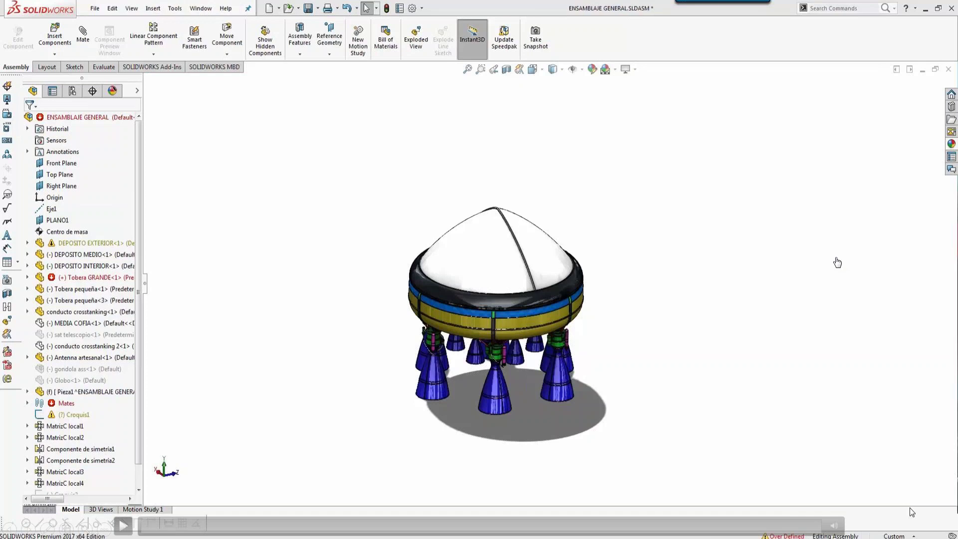
Step: Activate the rocket assembly's Tres etapas, Second stage and Default configurations in turn to compare them
click(123, 525)
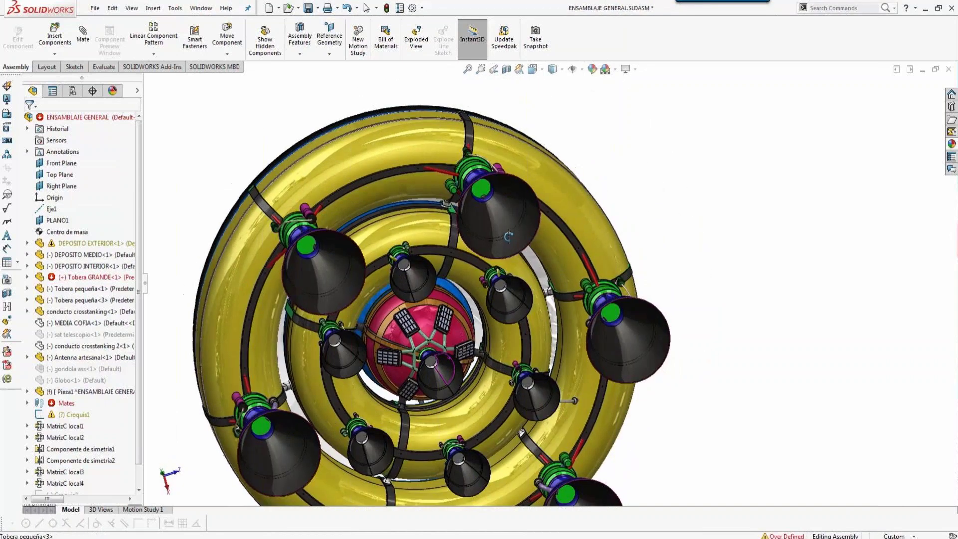
middle_drag(508, 236, 431, 334)
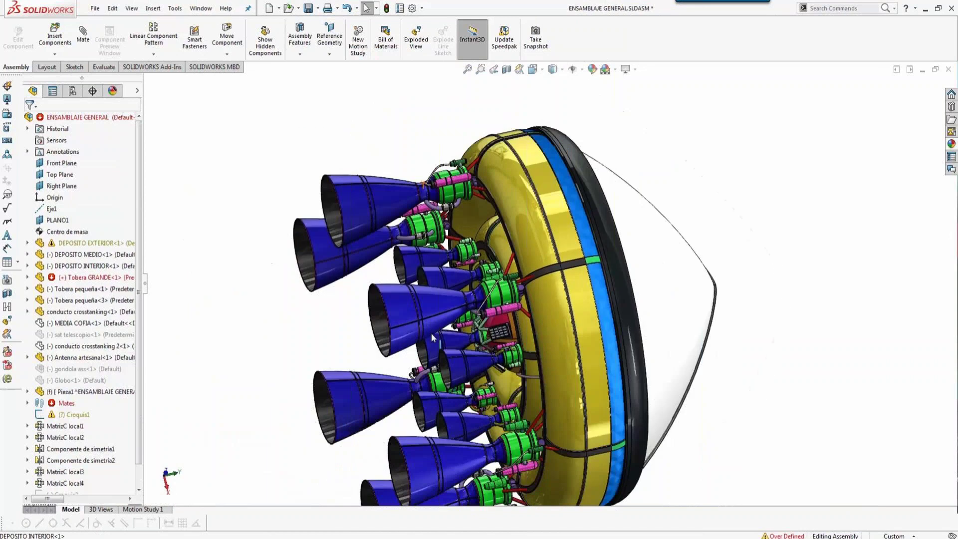
scroll(431, 334, up, 1)
scroll(385, 318, up, 1)
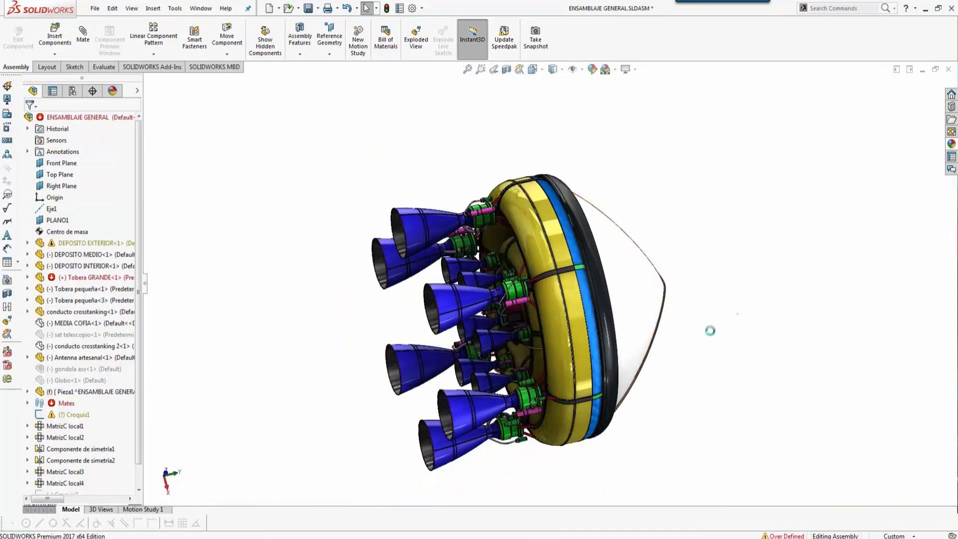
click(72, 91)
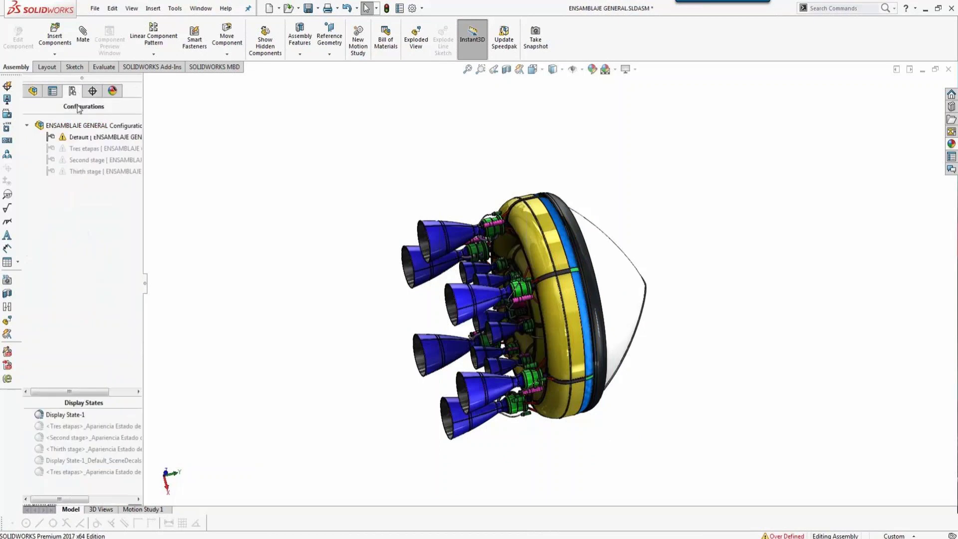
double_click(74, 147)
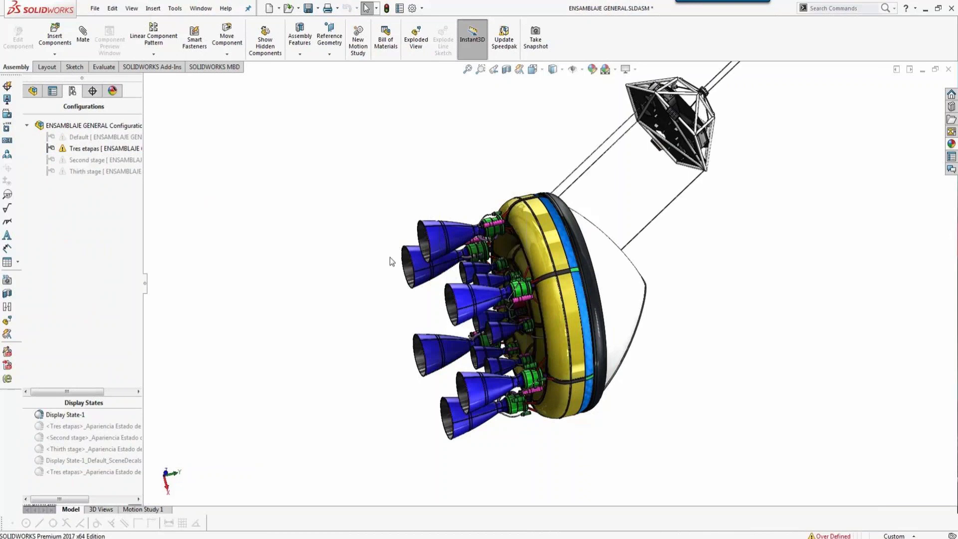
double_click(116, 161)
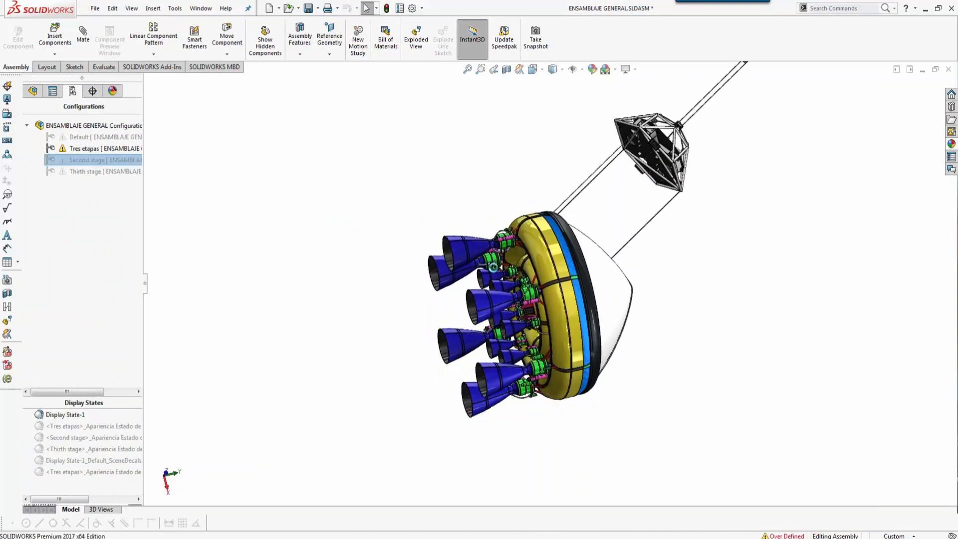
middle_drag(642, 278, 564, 312)
double_click(82, 137)
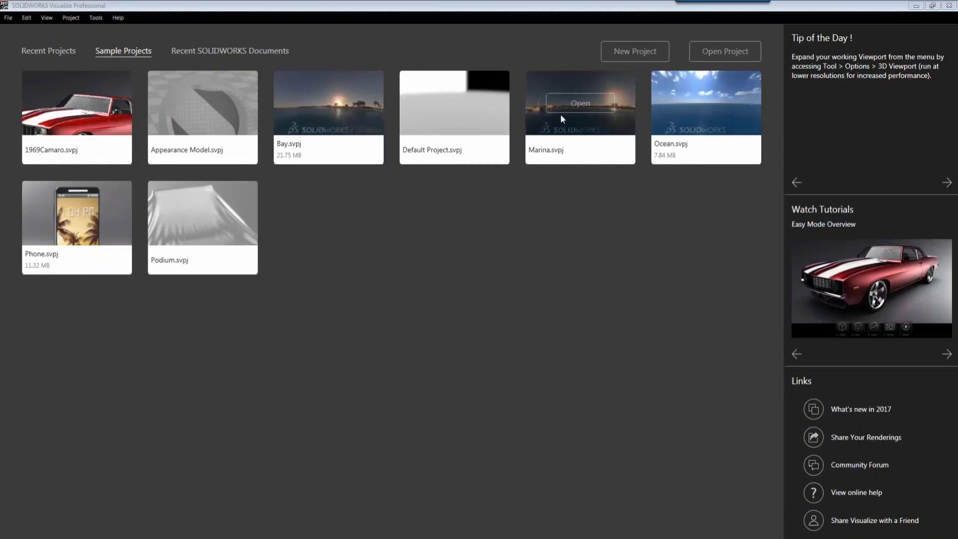
Step: Create a new project in SOLIDWORKS Visualize and import ENSAMBLAJE GENERAL.SLDASM from the 0_Zero2Infinity-Visualize folder with automatic part grouping
click(10, 19)
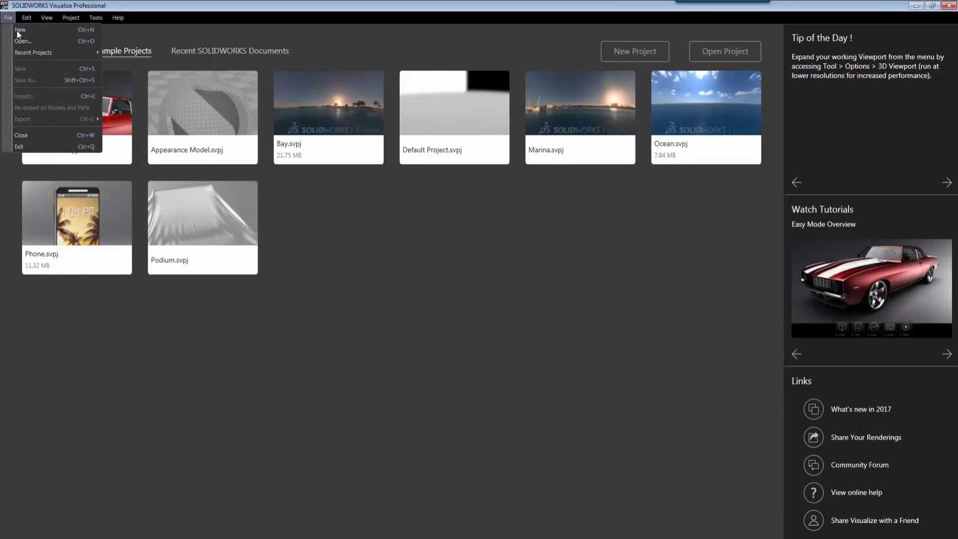
click(21, 30)
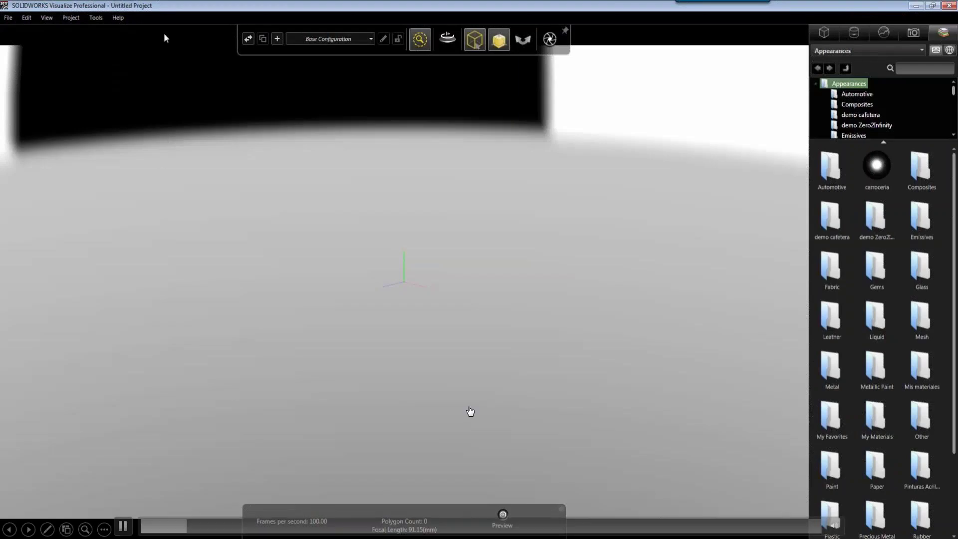
click(8, 19)
click(34, 97)
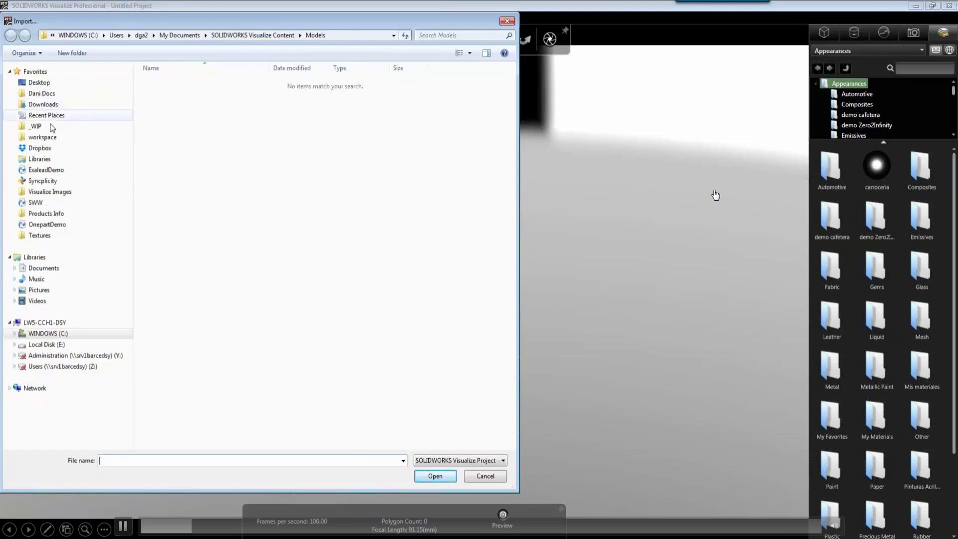
click(43, 136)
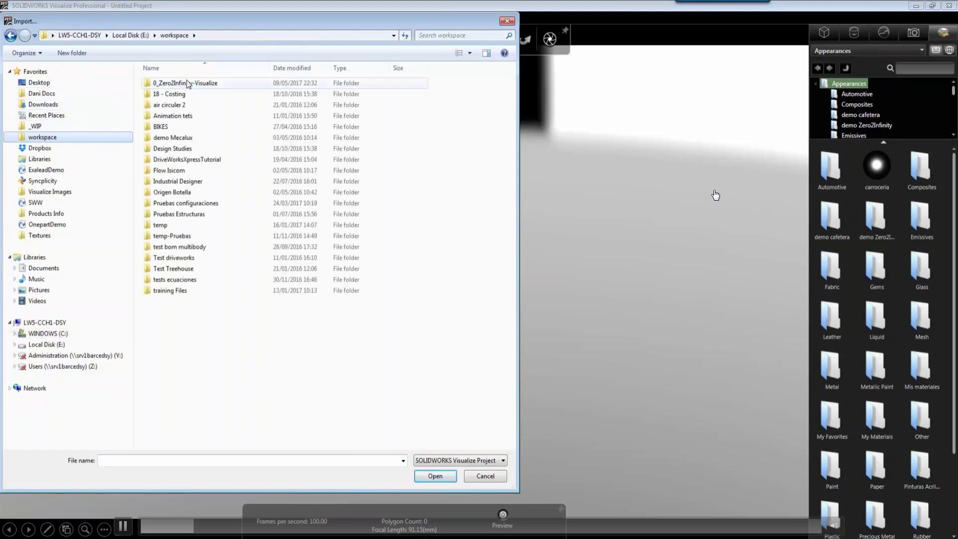
double_click(189, 84)
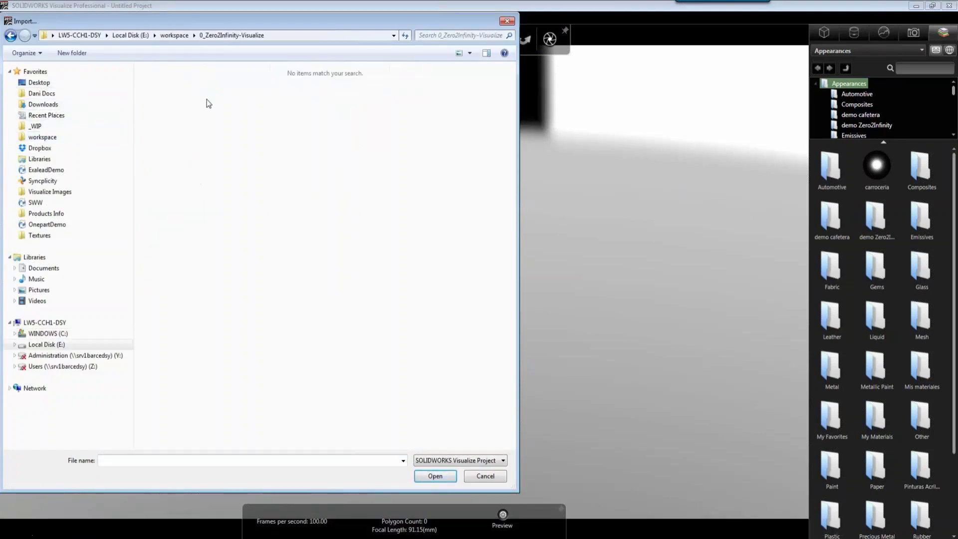
click(426, 460)
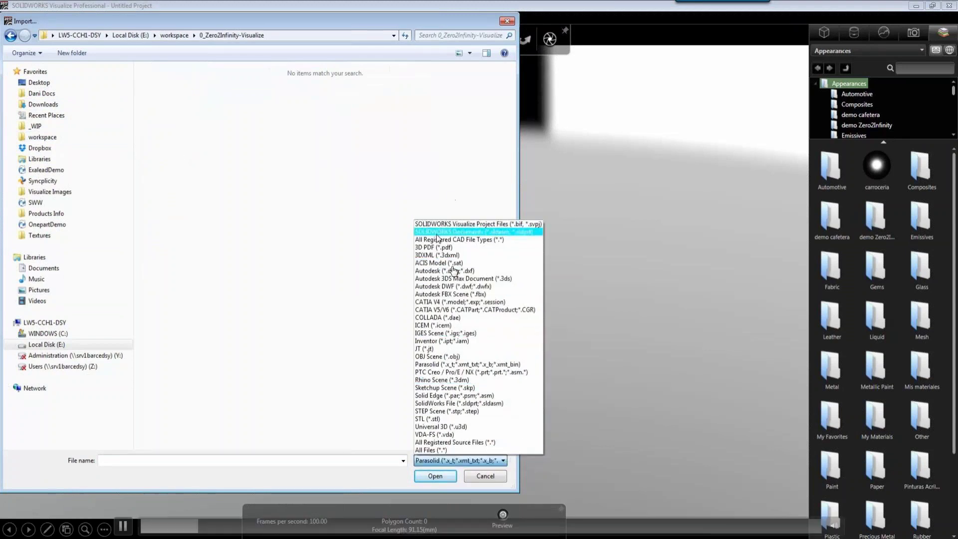
click(450, 232)
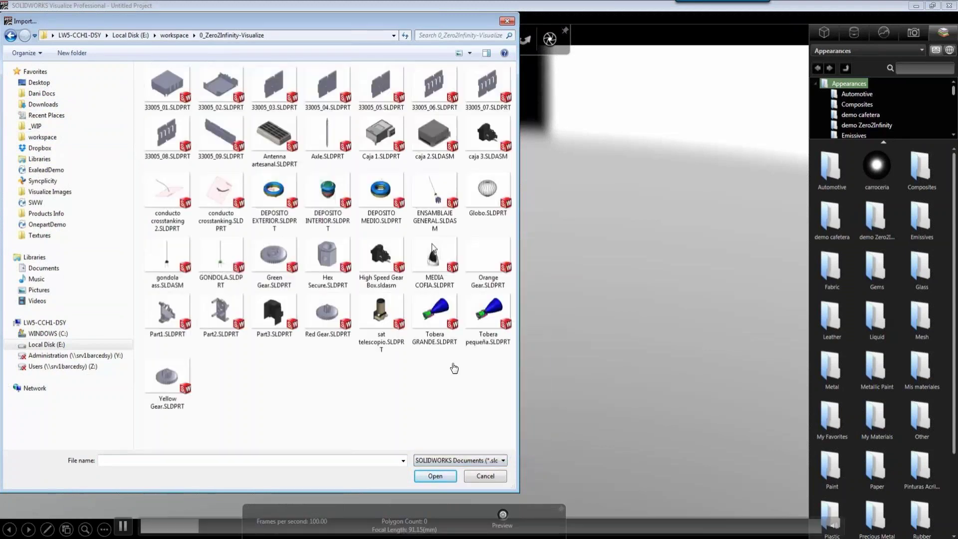
click(435, 202)
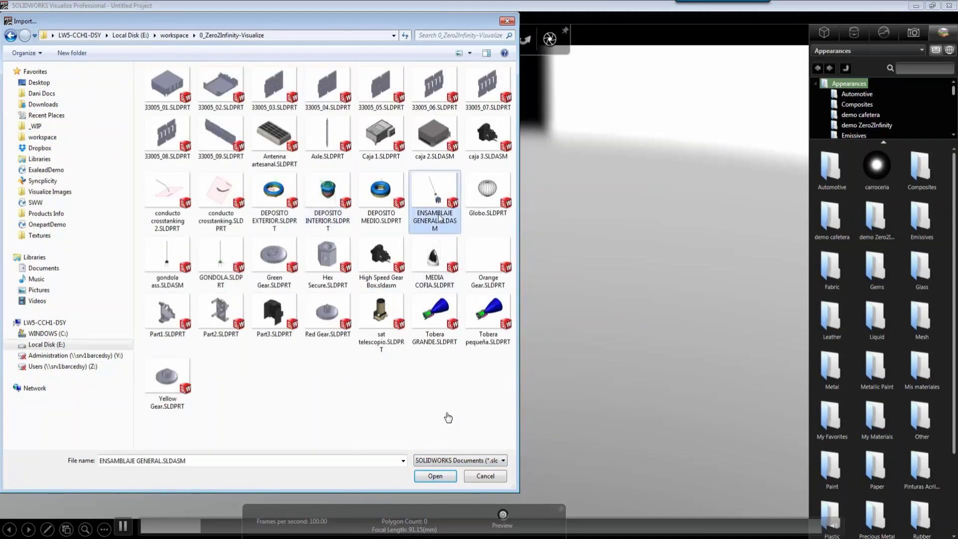
click(447, 477)
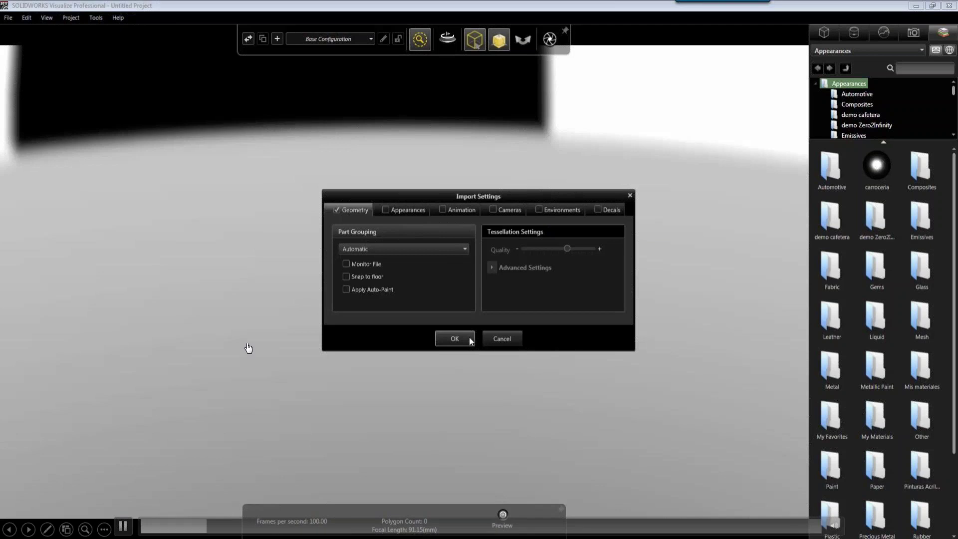
click(455, 339)
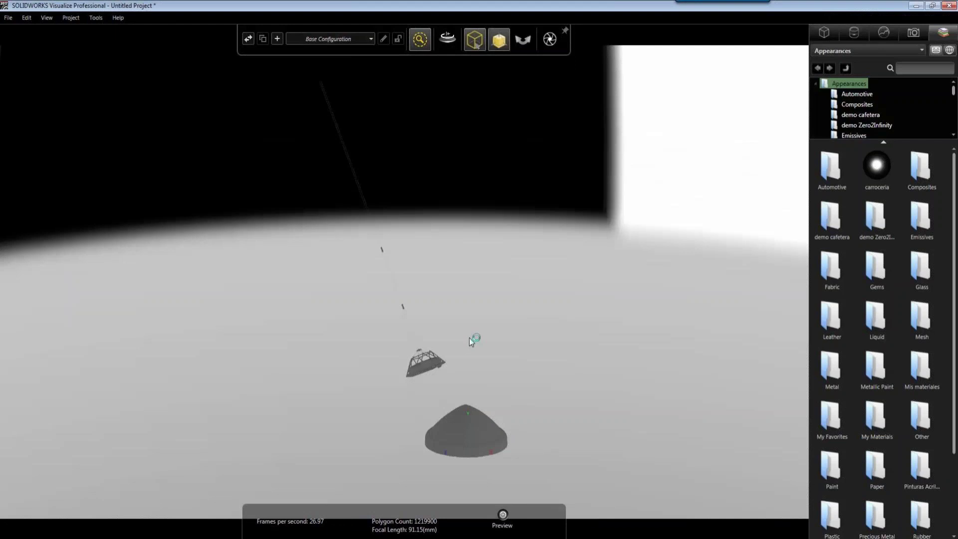
Step: Raise the whole ENSAMBLAJE GENERAL model vertically to a Y position of about 2.01 so its nozzles clear the floor
drag(415, 398, 412, 353)
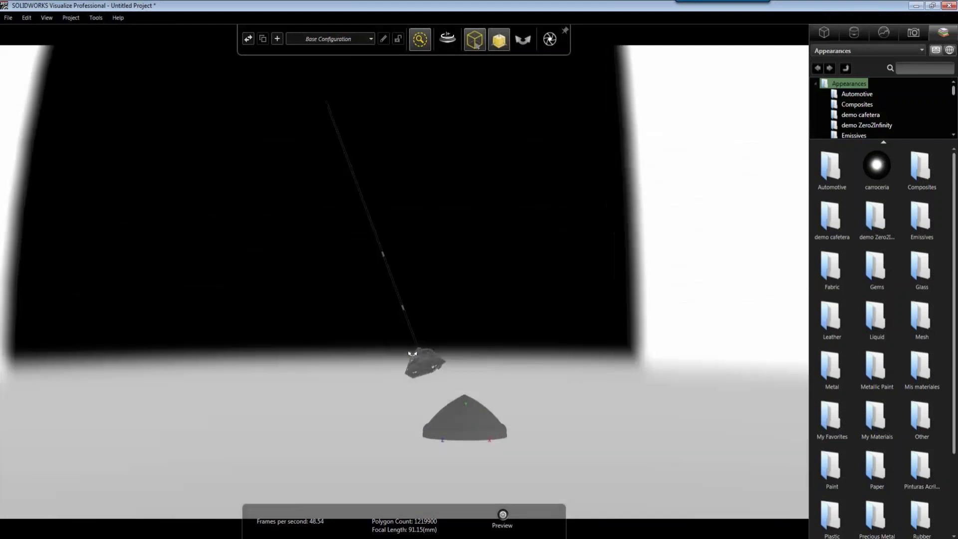
scroll(413, 353, up, 5)
drag(443, 421, 464, 366)
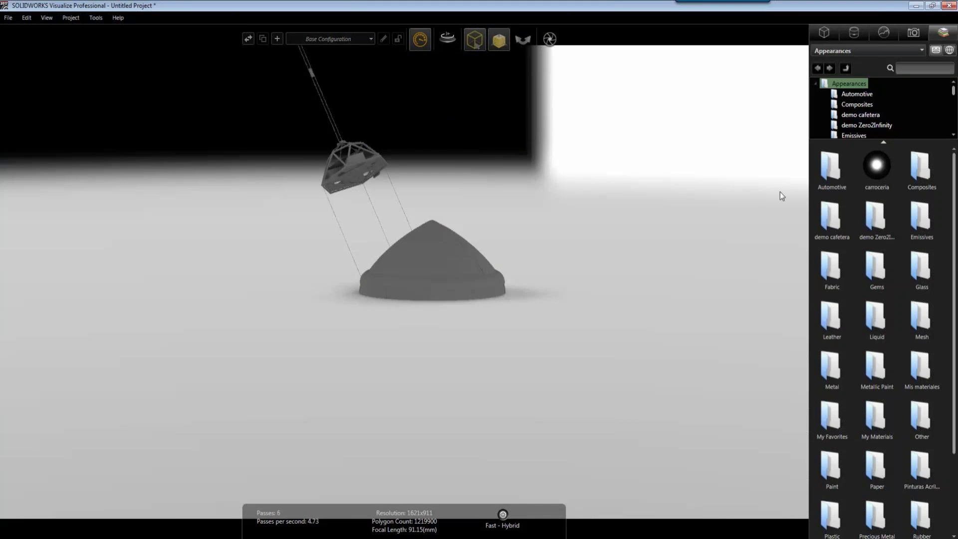
click(850, 35)
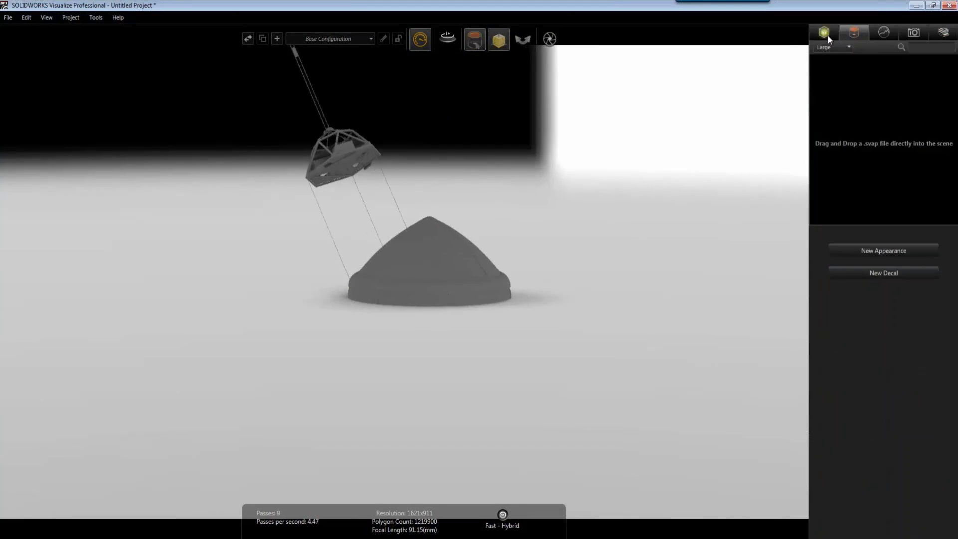
click(825, 33)
click(847, 65)
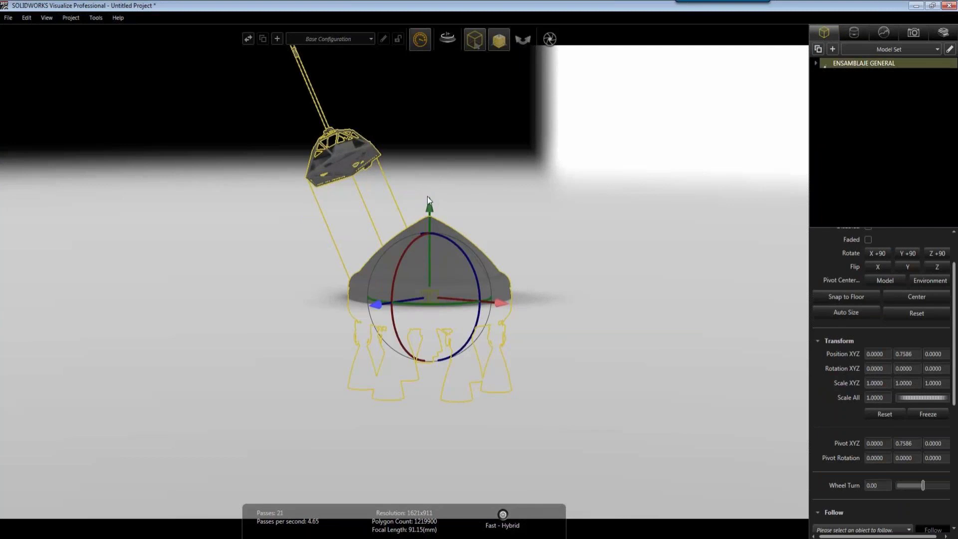
drag(431, 141, 430, 82)
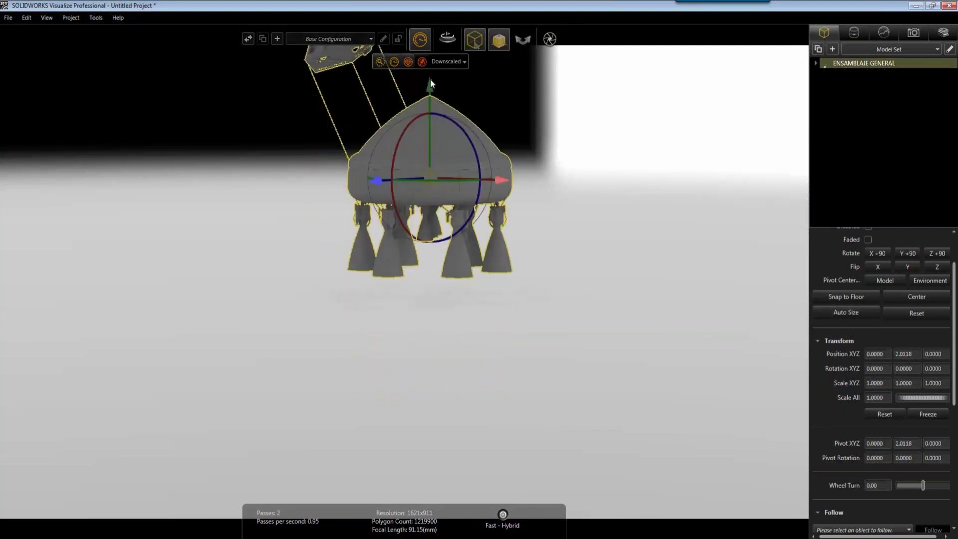
click(546, 209)
drag(468, 143, 378, 189)
drag(483, 202, 508, 202)
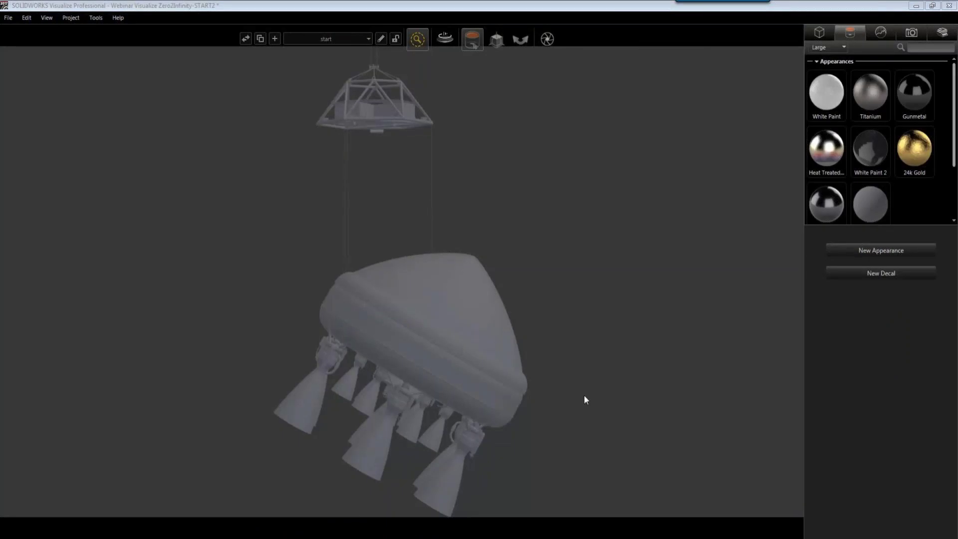
Step: Apply the White Paint appearance to the rocket's outer ring tank and to the nose fairing
drag(418, 378, 348, 280)
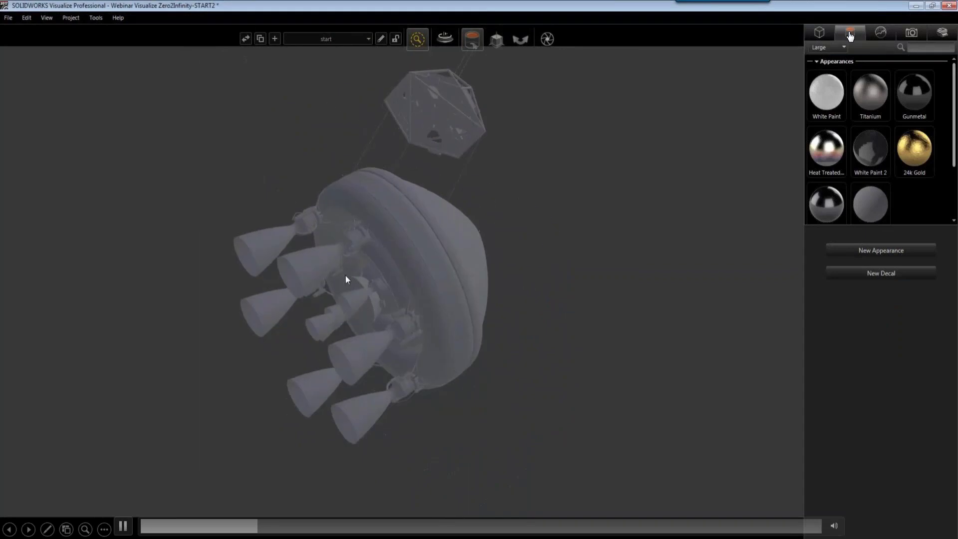
scroll(343, 298, up, 5)
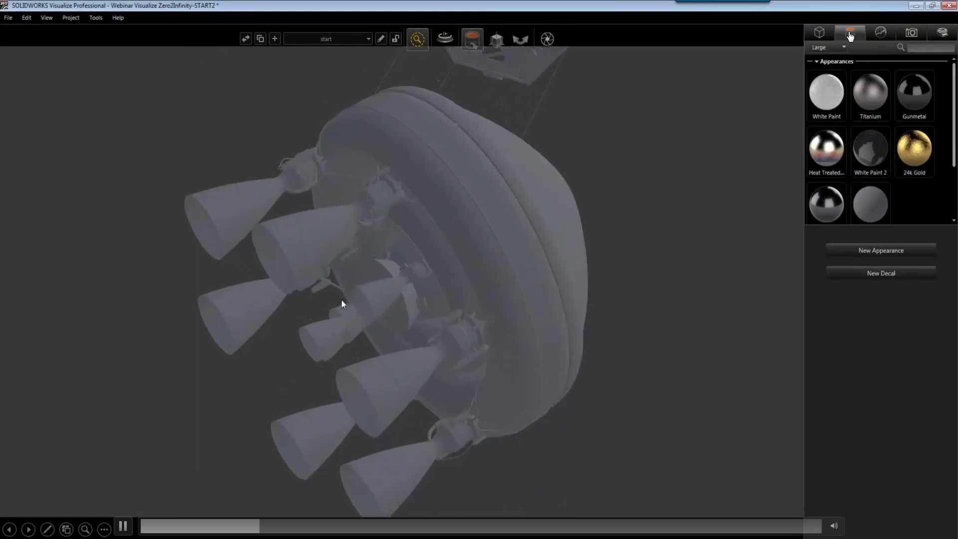
scroll(332, 282, up, 5)
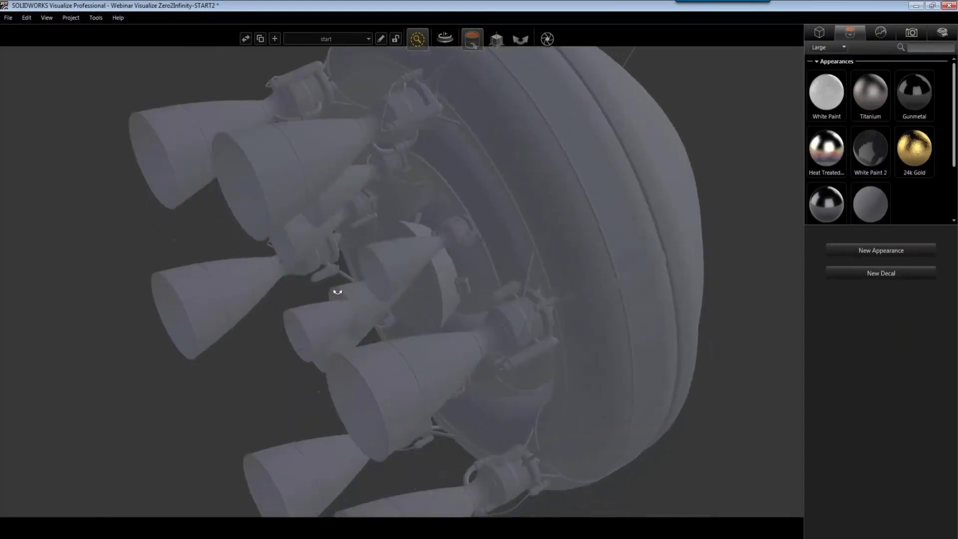
middle_drag(338, 282, 386, 308)
scroll(378, 322, down, 3)
mouse_move(825, 103)
mouse_down()
mouse_move(796, 131)
mouse_move(561, 219)
mouse_move(548, 251)
mouse_move(483, 302)
mouse_up()
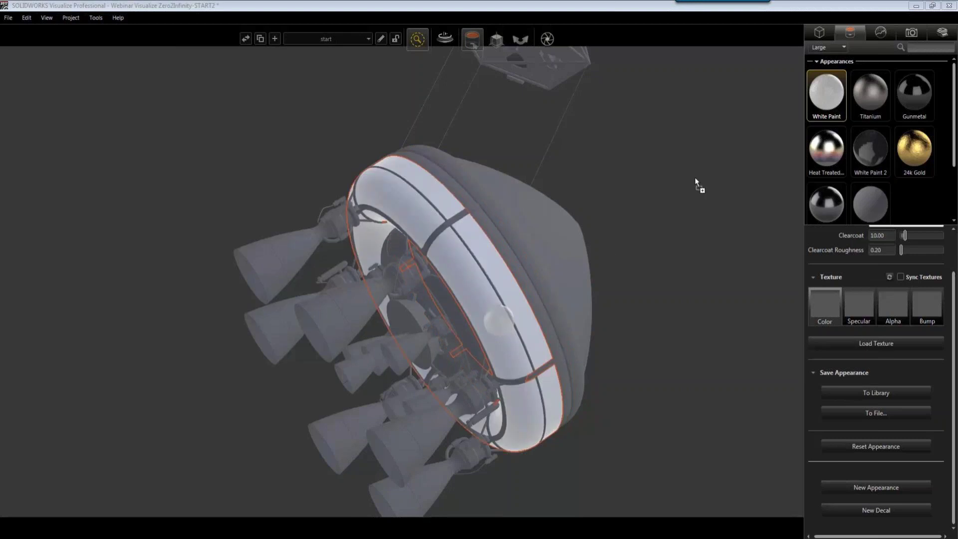
drag(695, 179, 702, 165)
mouse_move(822, 97)
mouse_down()
mouse_move(582, 223)
mouse_move(559, 242)
mouse_move(556, 263)
mouse_up()
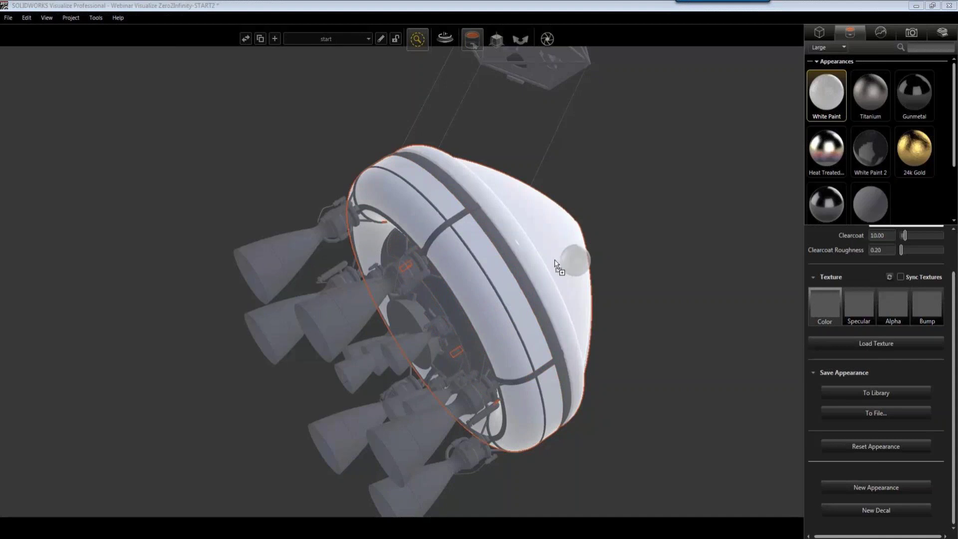
Step: Apply the Gunmetal appearance to one of the large outer nozzles
drag(410, 306, 246, 304)
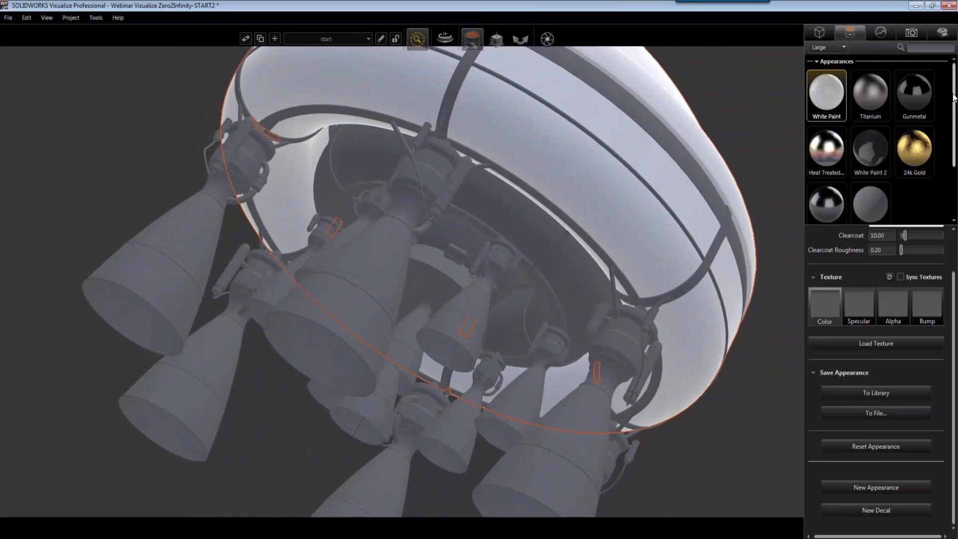
scroll(948, 103, down, 2)
scroll(952, 102, up, 2)
drag(919, 67, 179, 231)
drag(914, 82, 153, 332)
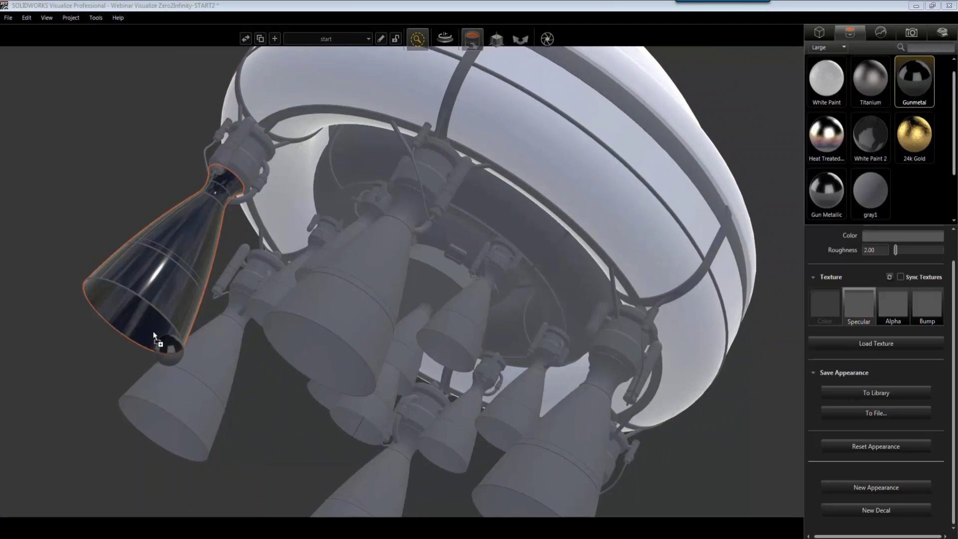
click(153, 145)
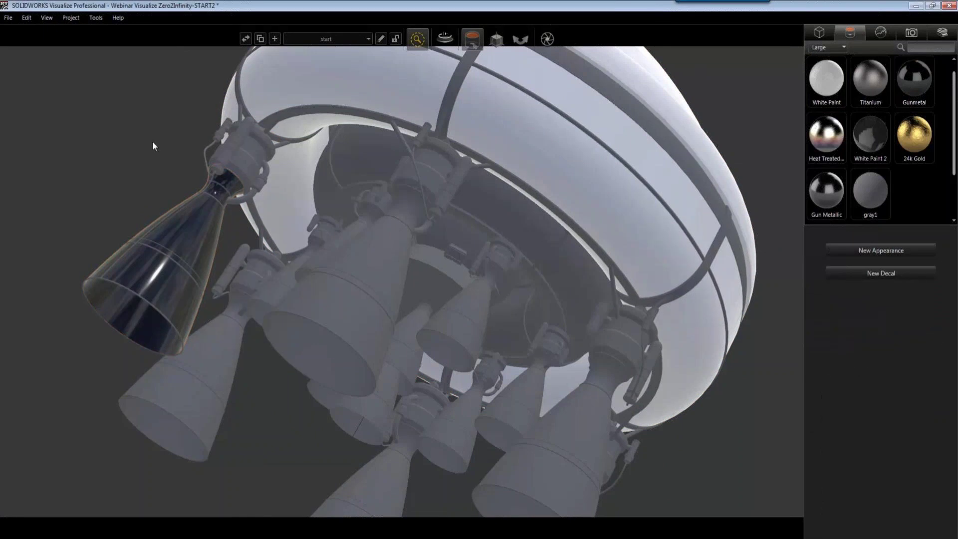
Step: Apply the Heat Treated appearance to the curved pipe beside the throat of the Gunmetal nozzle
scroll(145, 132, up, 3)
scroll(167, 224, up, 1)
scroll(175, 254, up, 2)
middle_drag(174, 254, 173, 241)
drag(816, 133, 430, 215)
middle_drag(352, 235, 299, 217)
scroll(298, 217, up, 3)
Step: Switch the viewport to the Fast render mode and clear the pipe selection
mouse_move(421, 47)
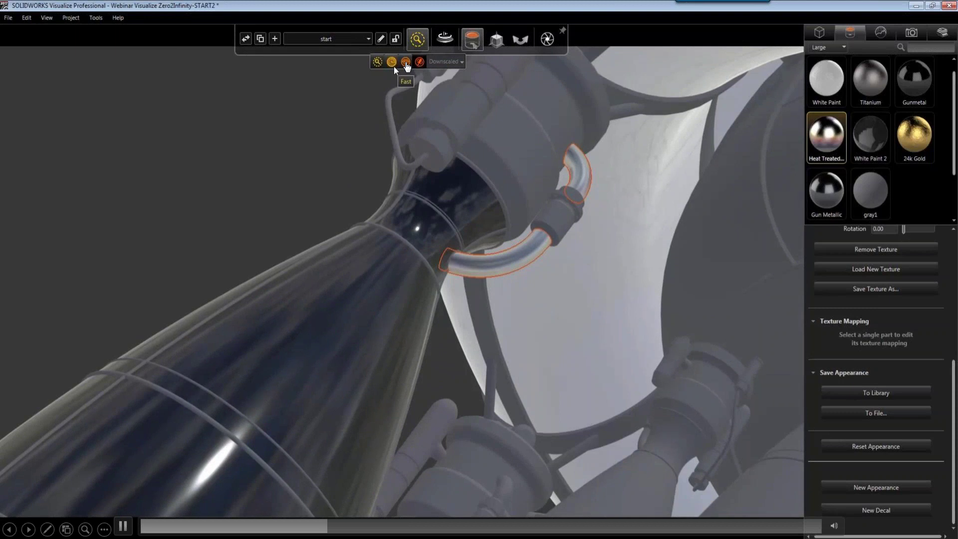
click(405, 62)
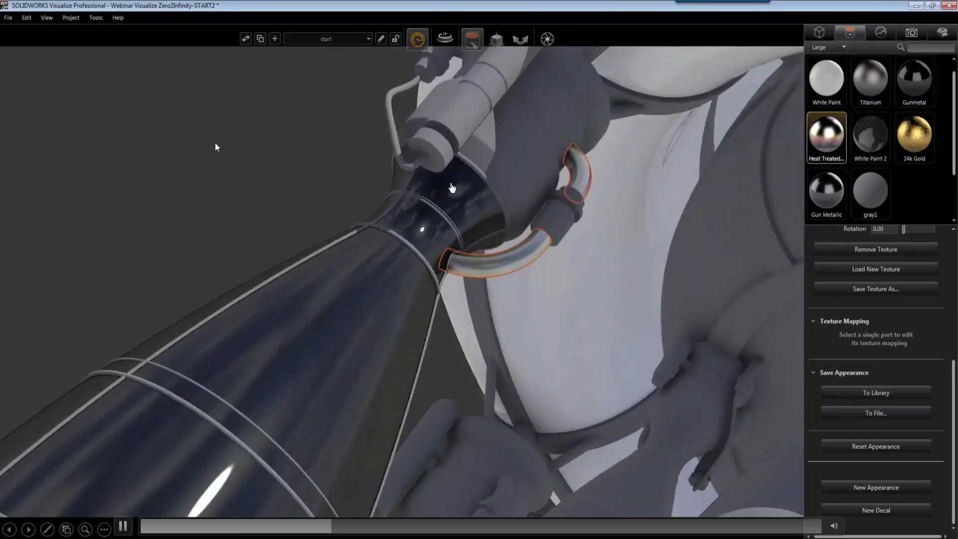
click(231, 144)
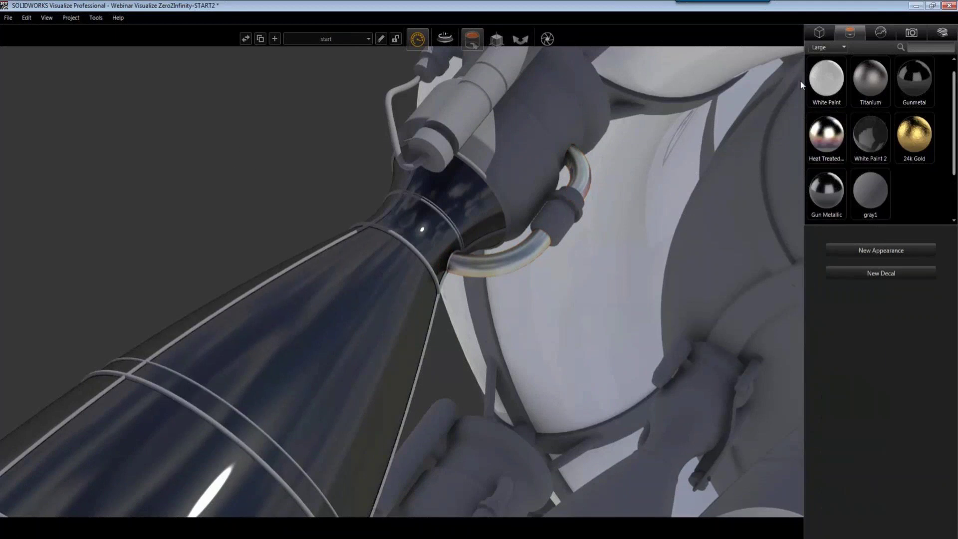
Step: Apply the Titanium appearance to the curved pipe's coupling, the engine housing and the long cylinder beside it
drag(876, 77, 558, 218)
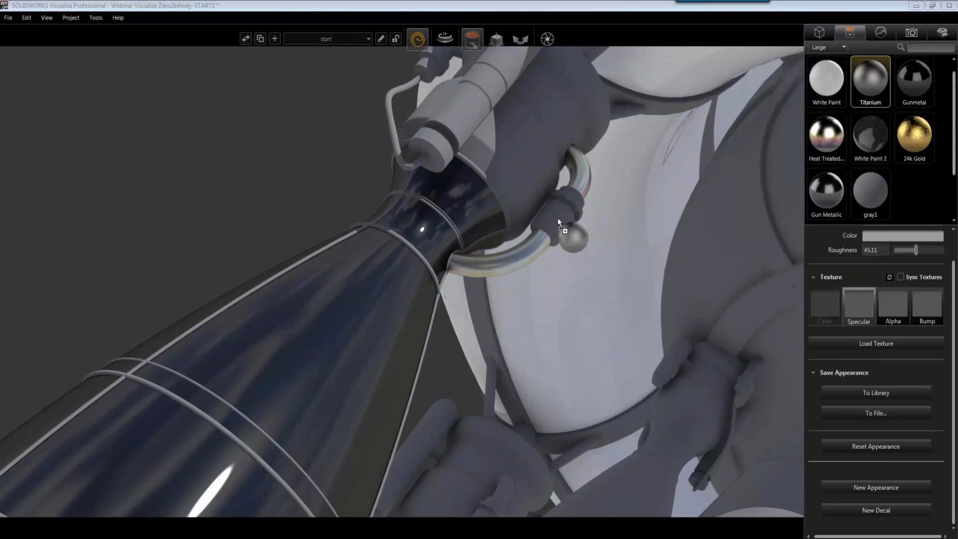
drag(558, 218, 558, 217)
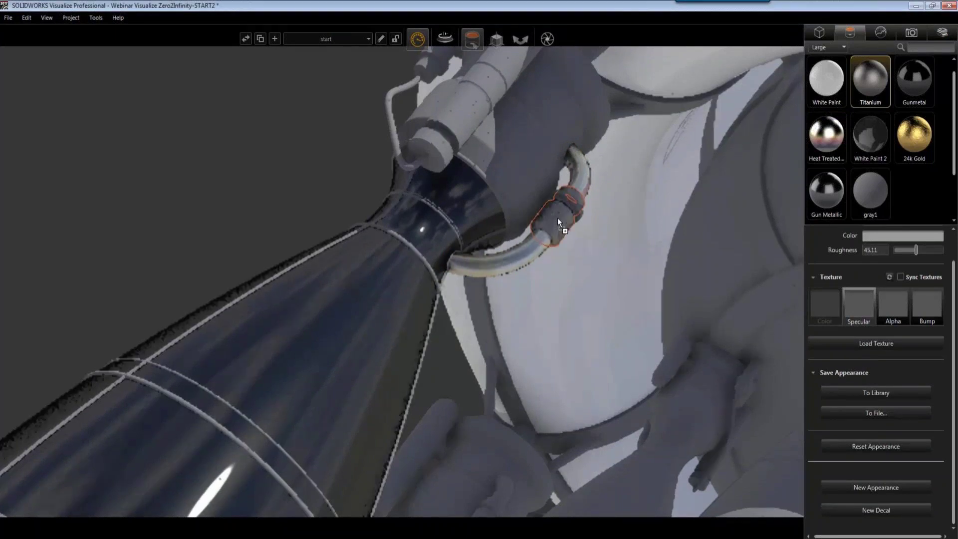
drag(813, 104, 532, 165)
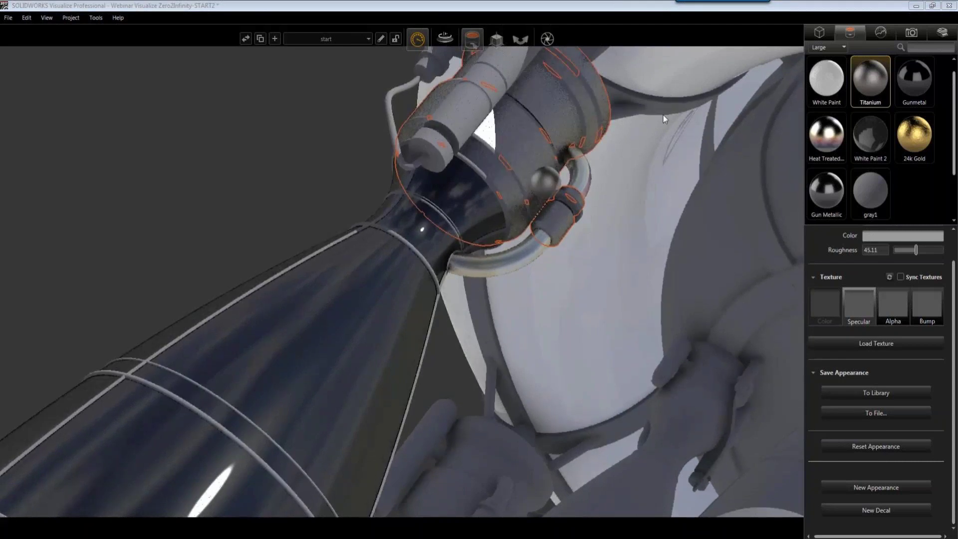
drag(656, 112, 467, 121)
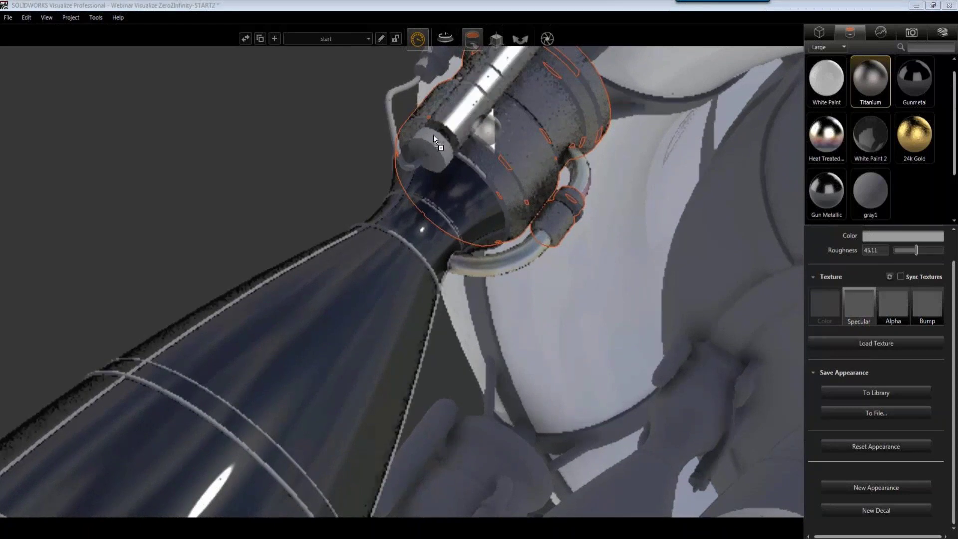
click(286, 158)
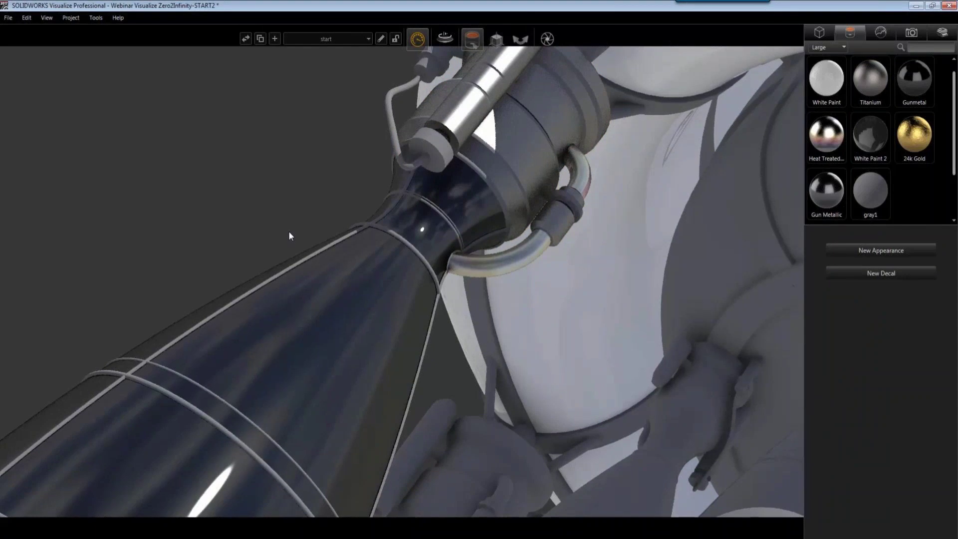
Step: Copy the Heat Treated appearance from the curved pipe to the thin bent pipe at the cylinder's end cap
drag(310, 366, 306, 202)
alt+right_drag(253, 145, 253, 227)
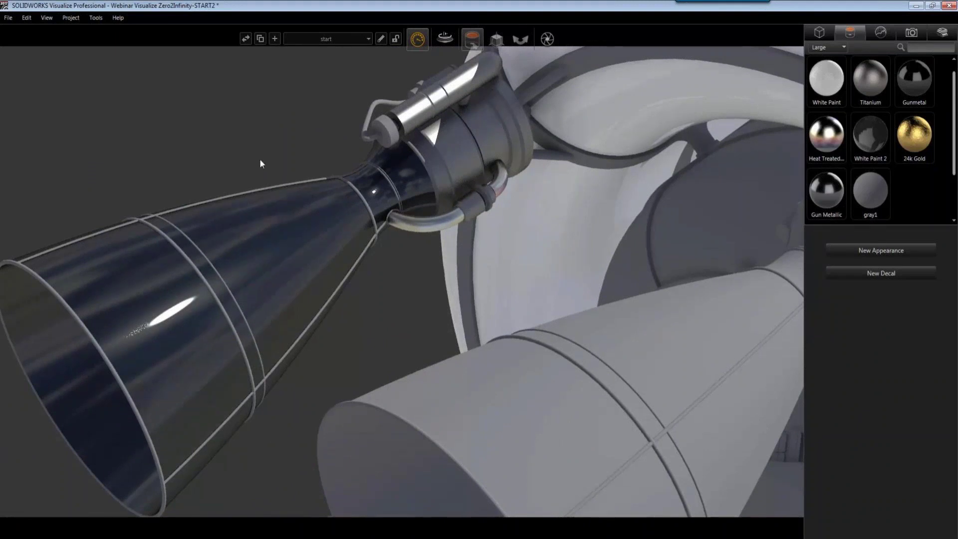
alt+right_drag(306, 128, 436, 214)
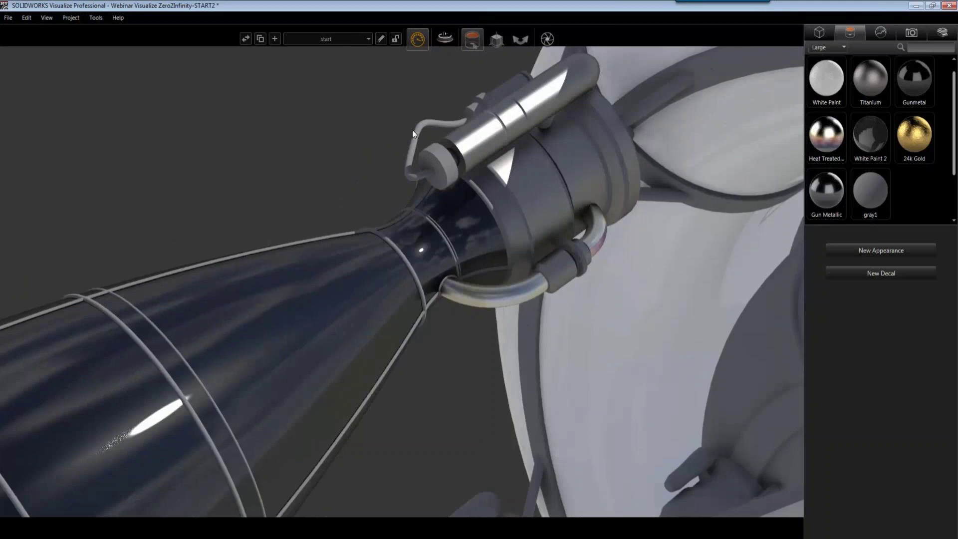
click(483, 299)
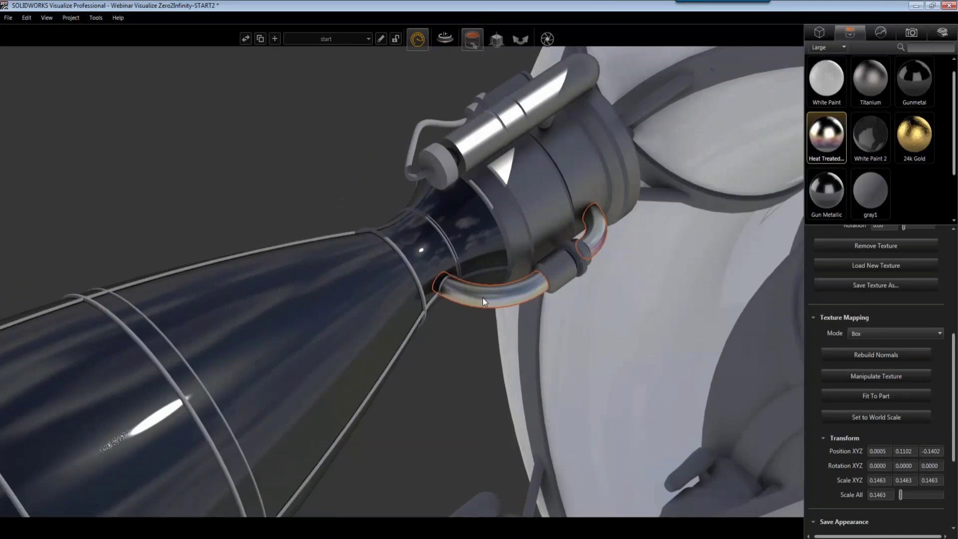
click(416, 143)
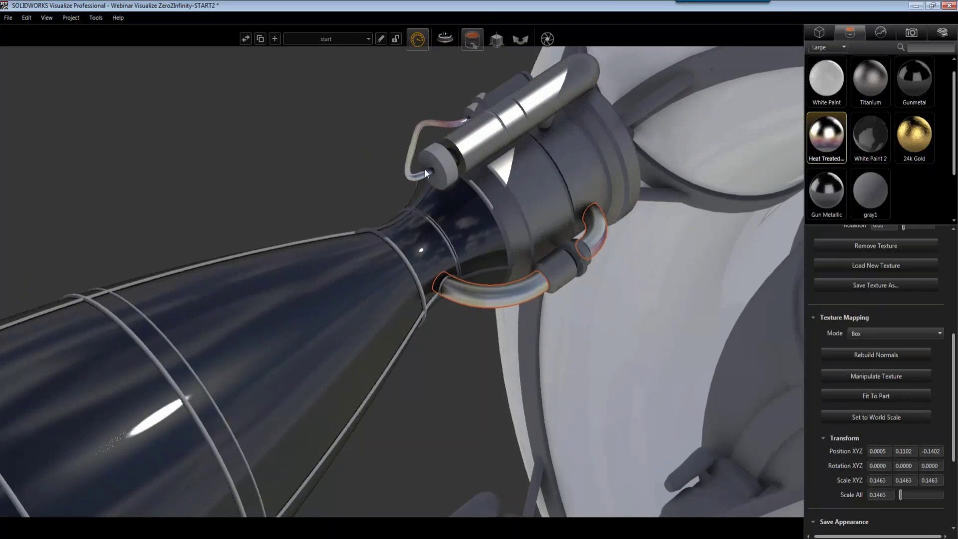
Step: Try the Heat Treated appearance on the engine housing and return the housing to Titanium
click(524, 173)
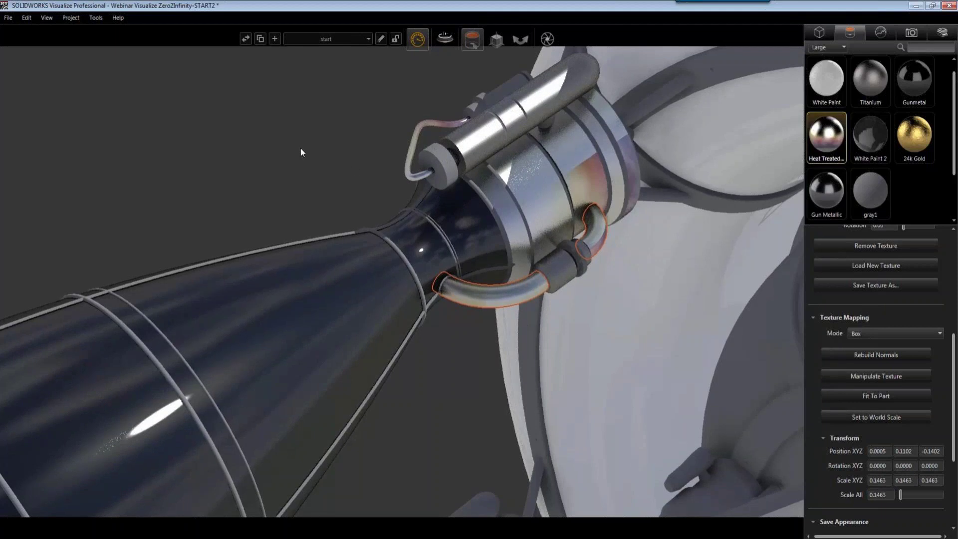
click(568, 275)
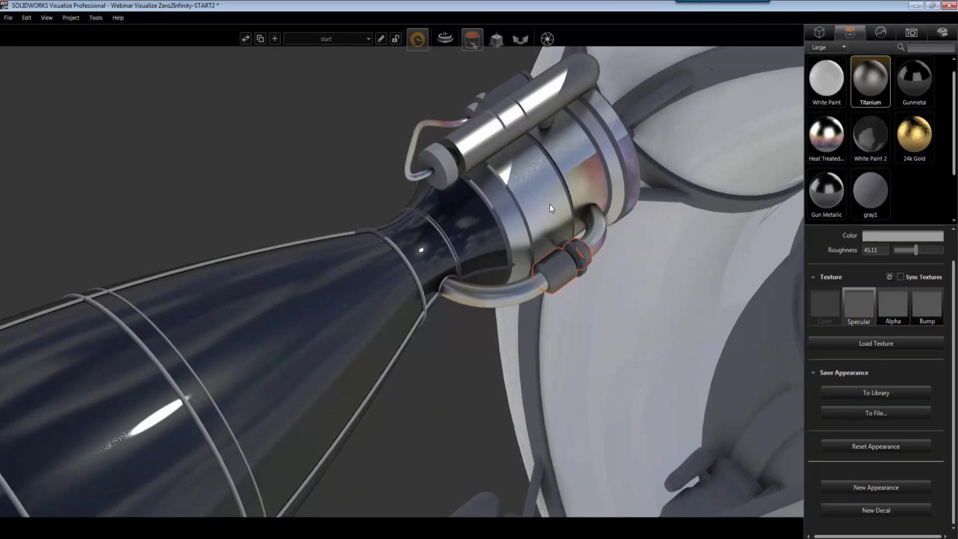
key(ctrl+z)
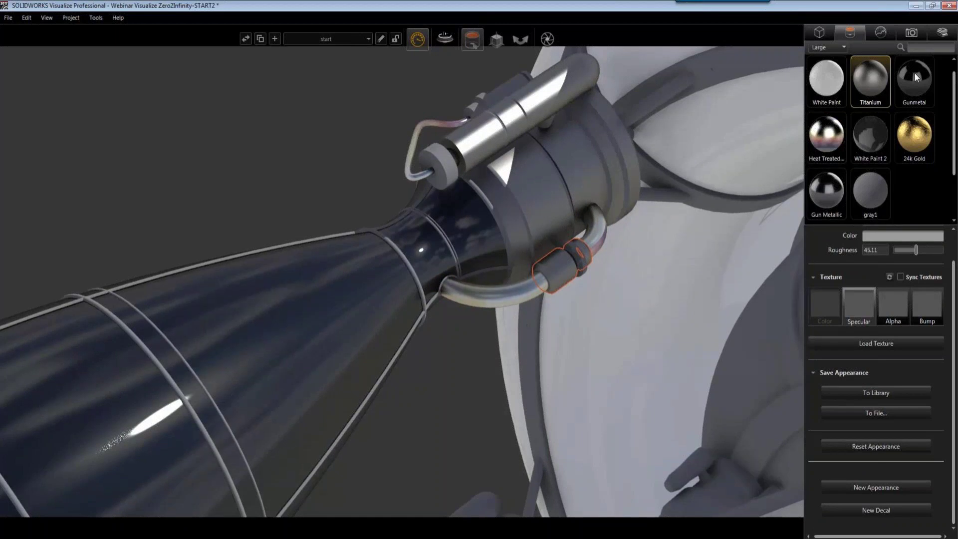
Step: Apply the Gunmetal appearance to the straps around the ring tanks and switch the viewport to the Preview render mode
drag(915, 79, 710, 202)
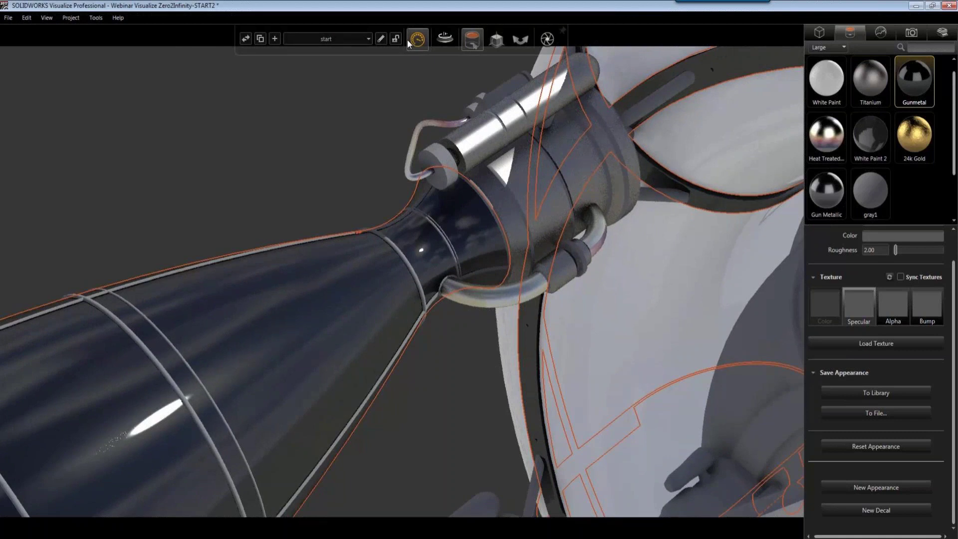
mouse_move(408, 41)
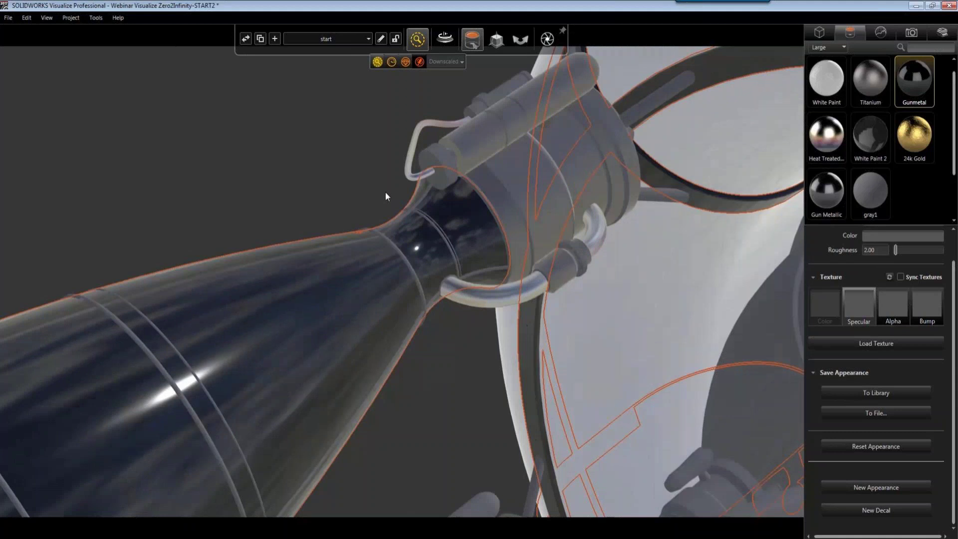
drag(386, 190, 352, 232)
click(352, 232)
drag(357, 404, 436, 252)
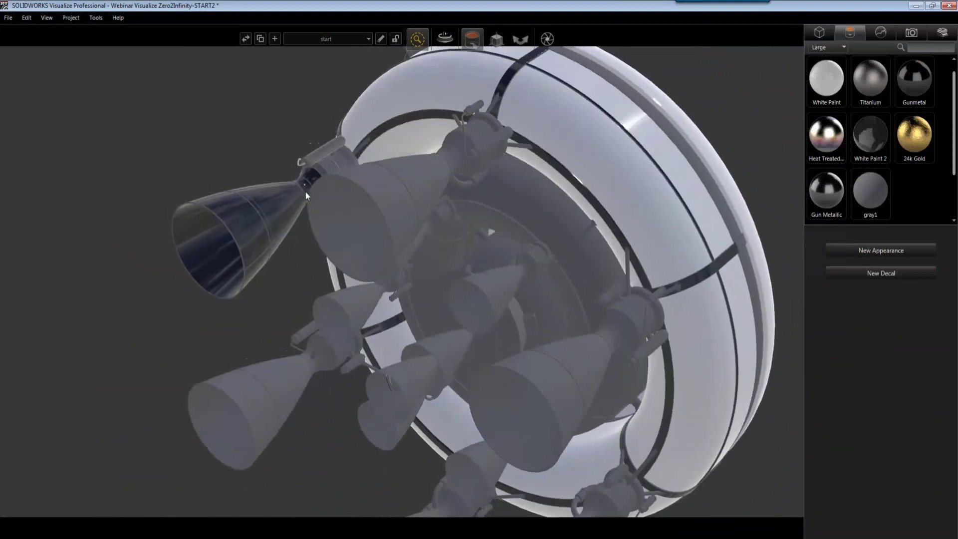
Step: Copy the Gunmetal appearance from the finished nozzle to the inner and outer surfaces of the surrounding large and small nozzles
click(275, 209)
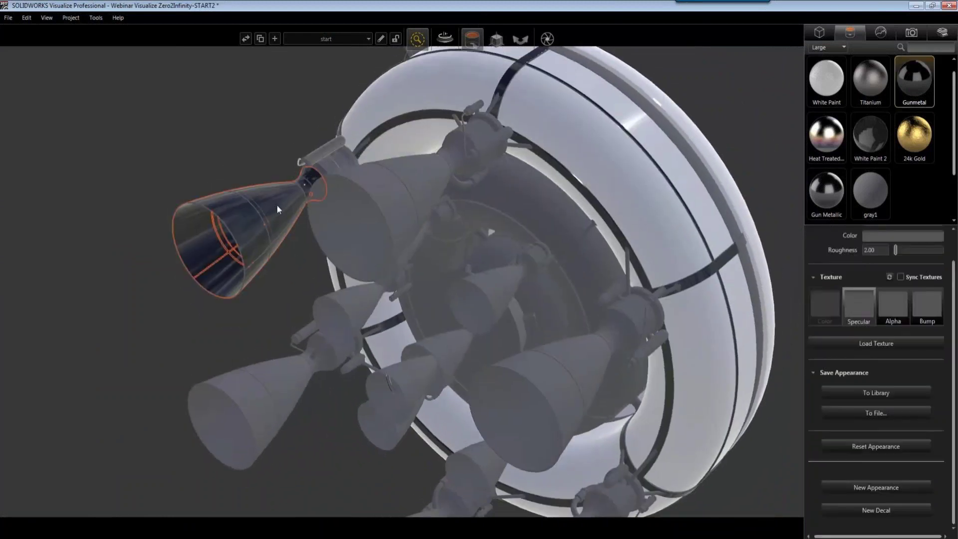
click(365, 234)
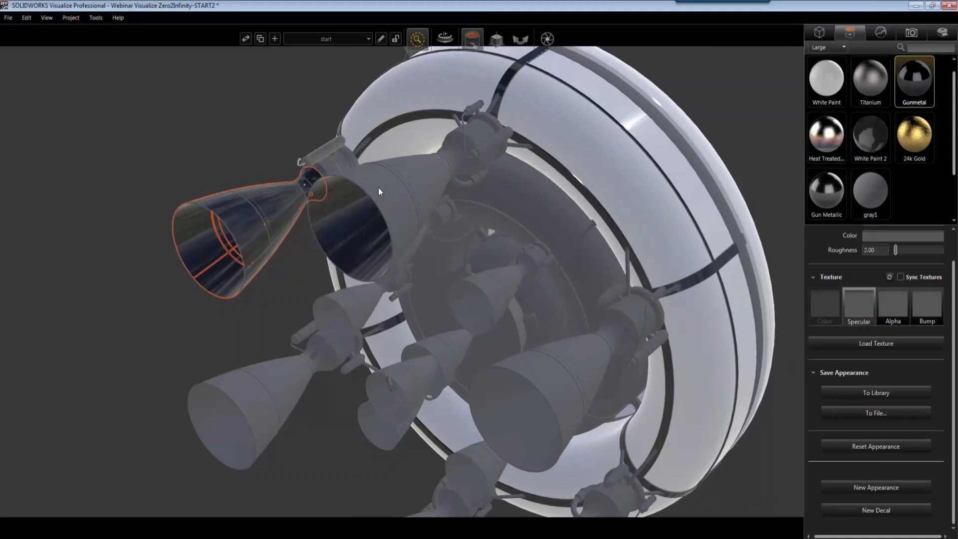
click(375, 182)
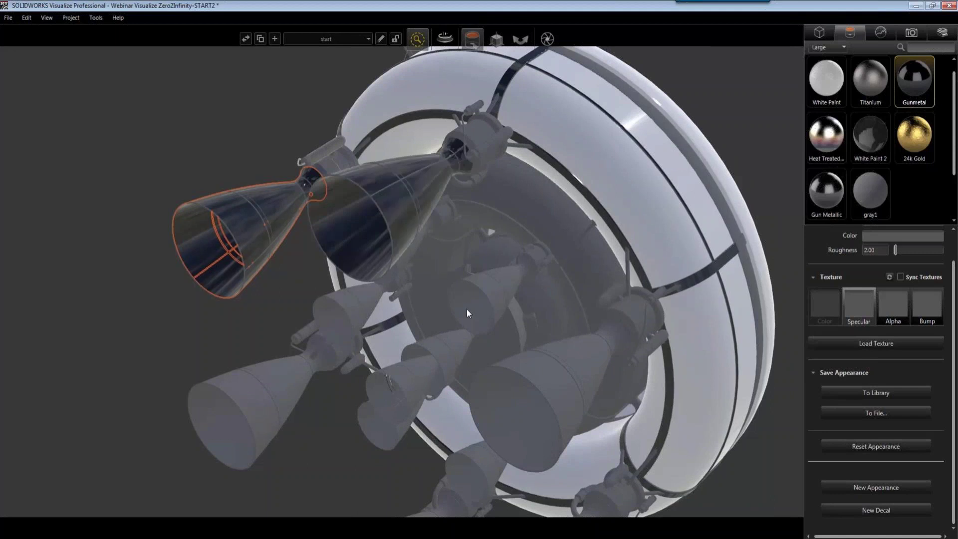
click(484, 292)
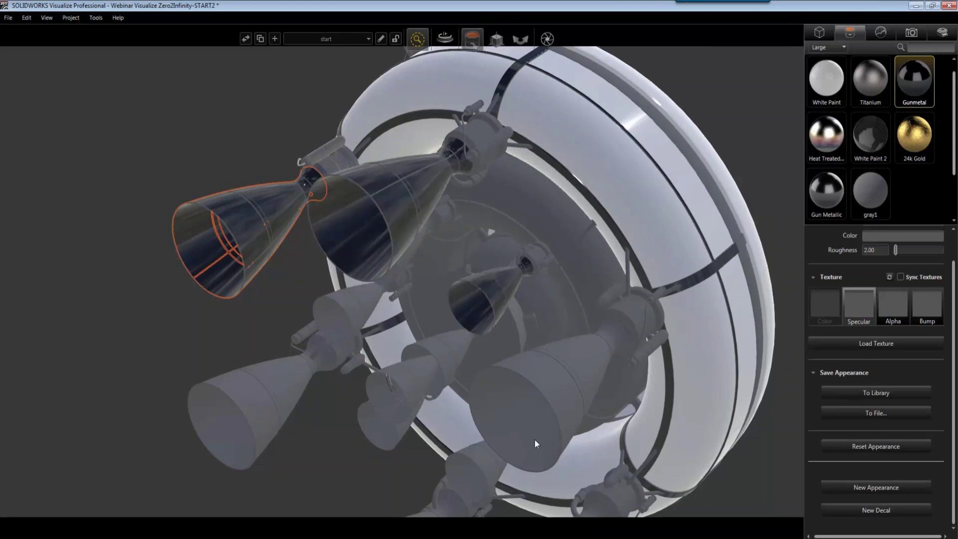
click(526, 423)
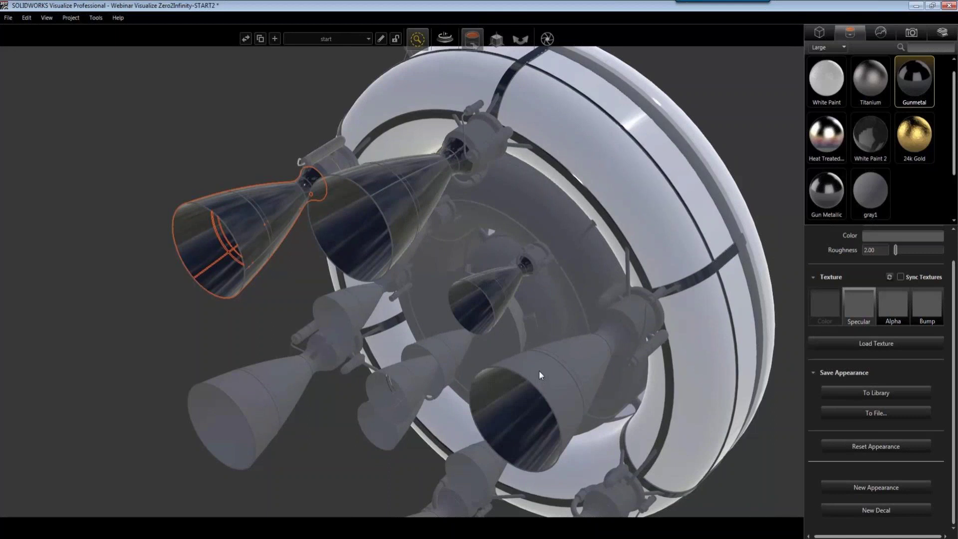
click(539, 372)
click(445, 356)
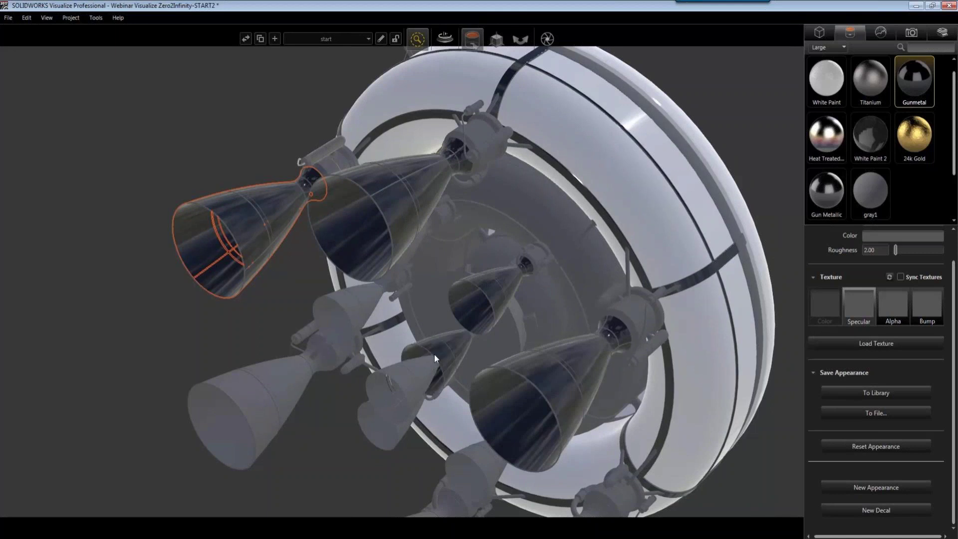
click(348, 302)
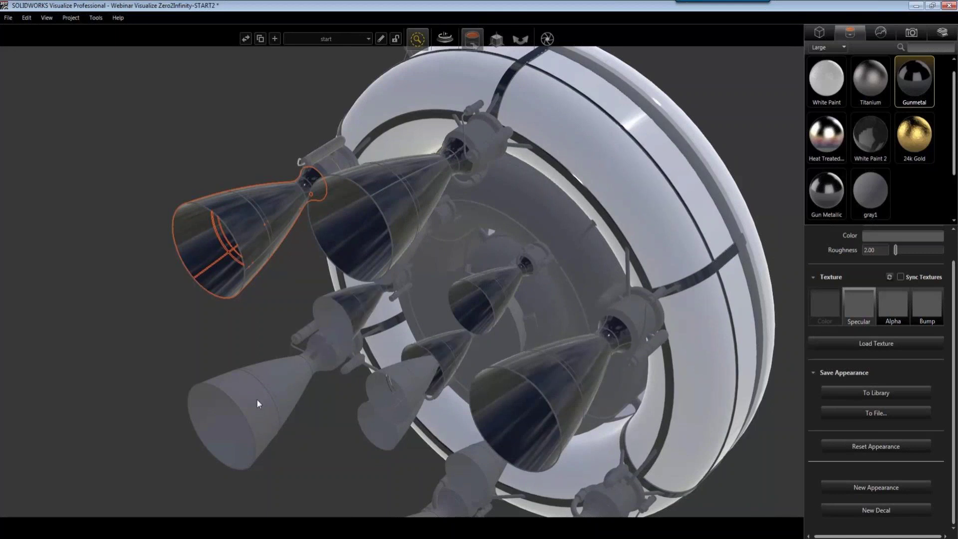
click(256, 400)
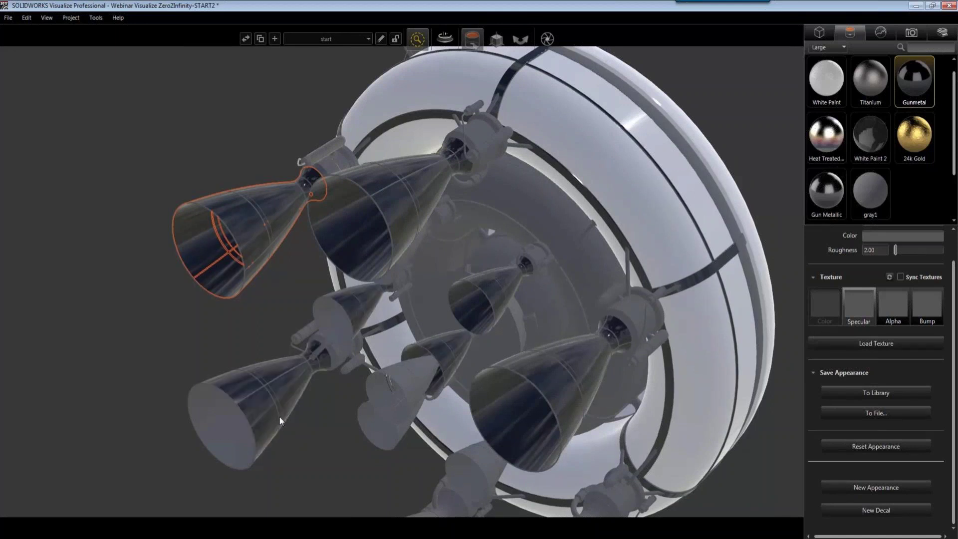
click(386, 438)
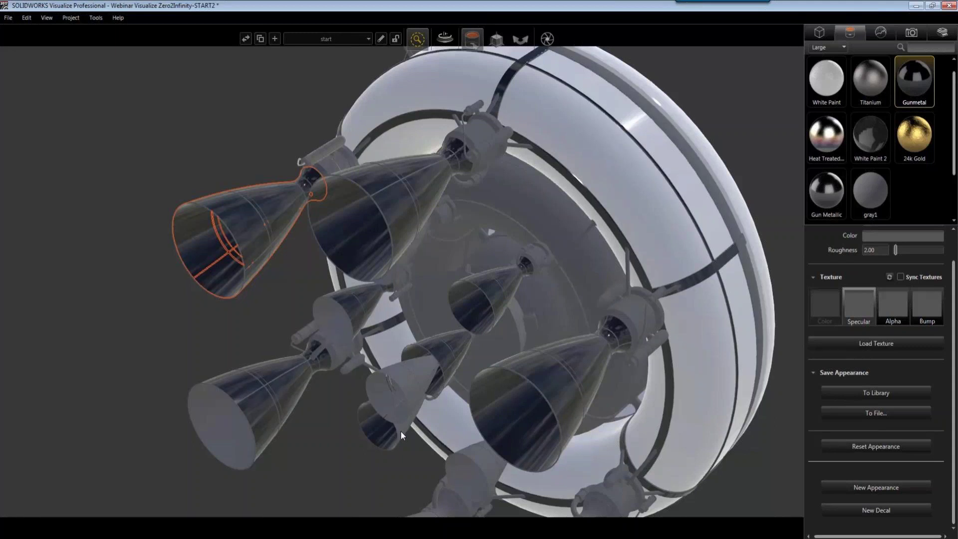
click(466, 475)
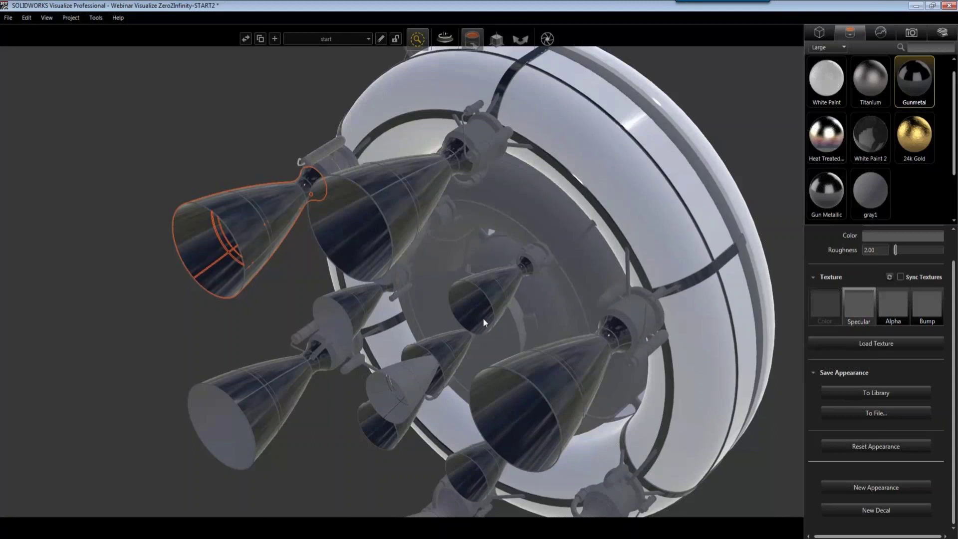
drag(448, 321, 395, 429)
click(394, 432)
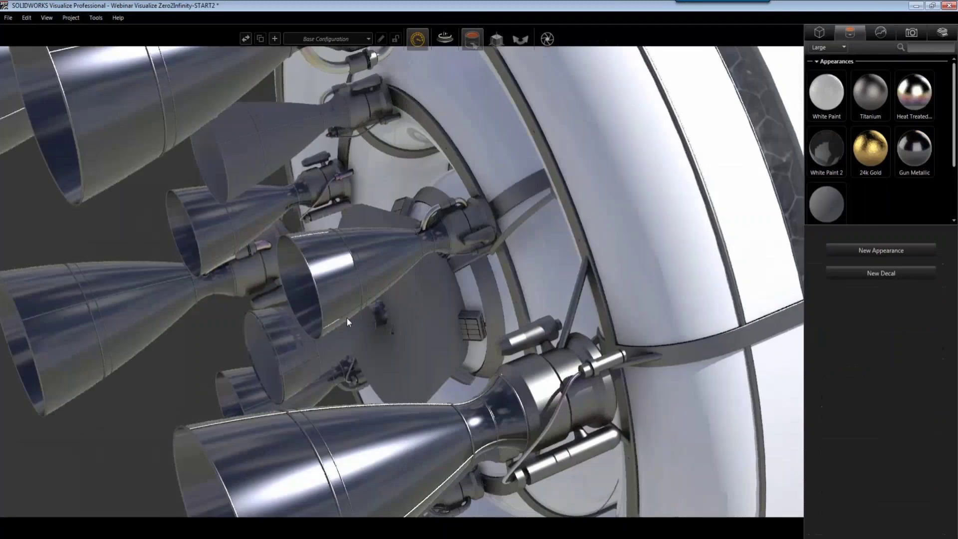
Step: Switch the viewport of the finished rocket model to the Preview render mode and hide the white nose fairing
drag(431, 249, 456, 60)
scroll(574, 194, down, 5)
mouse_move(425, 45)
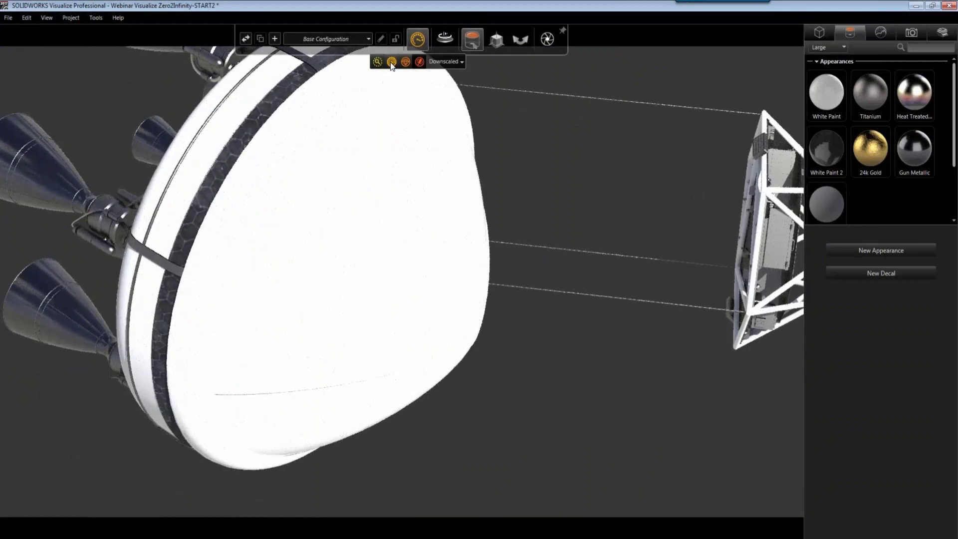
click(379, 62)
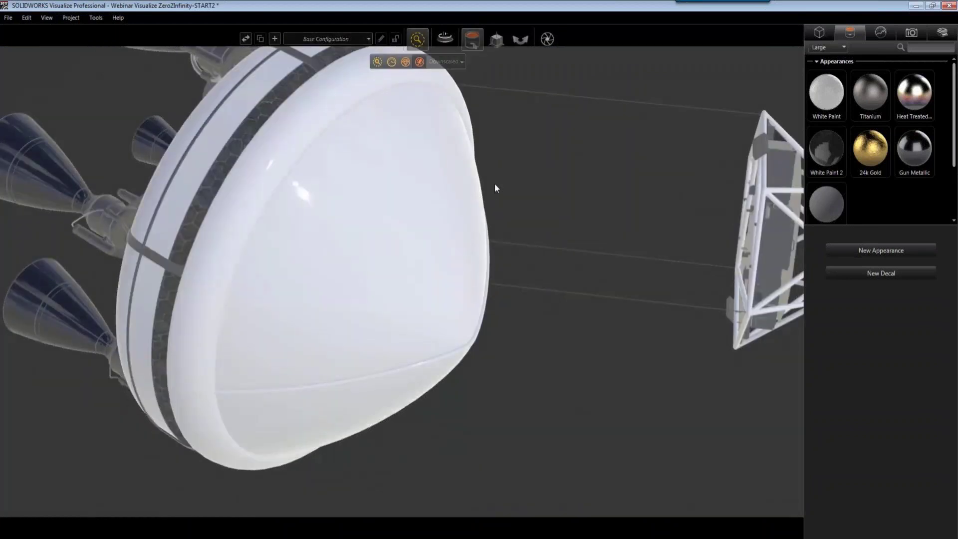
click(422, 207)
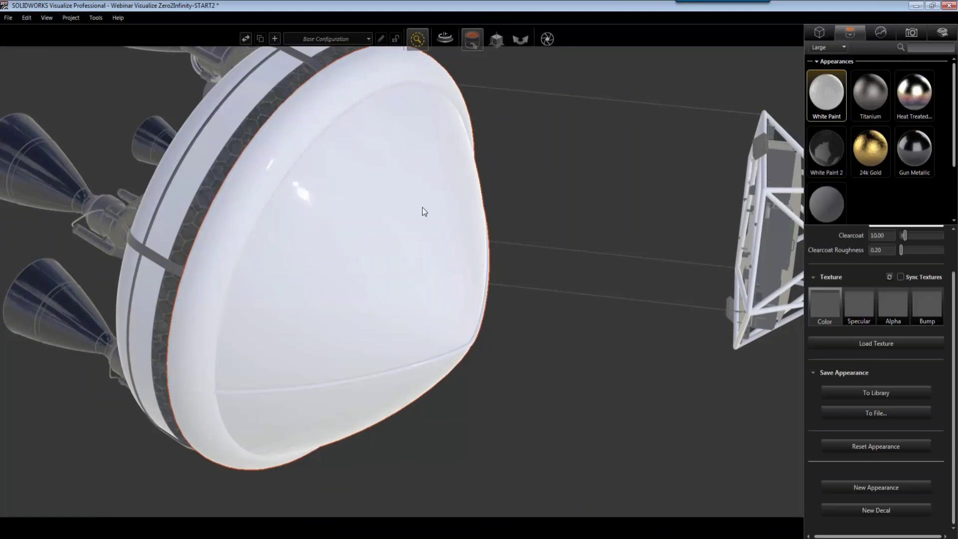
right_click(422, 212)
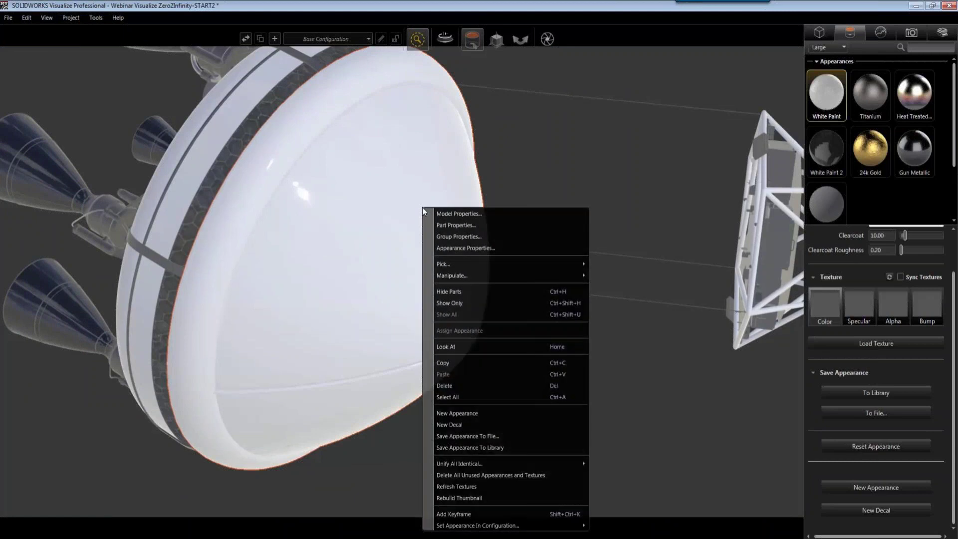
click(445, 291)
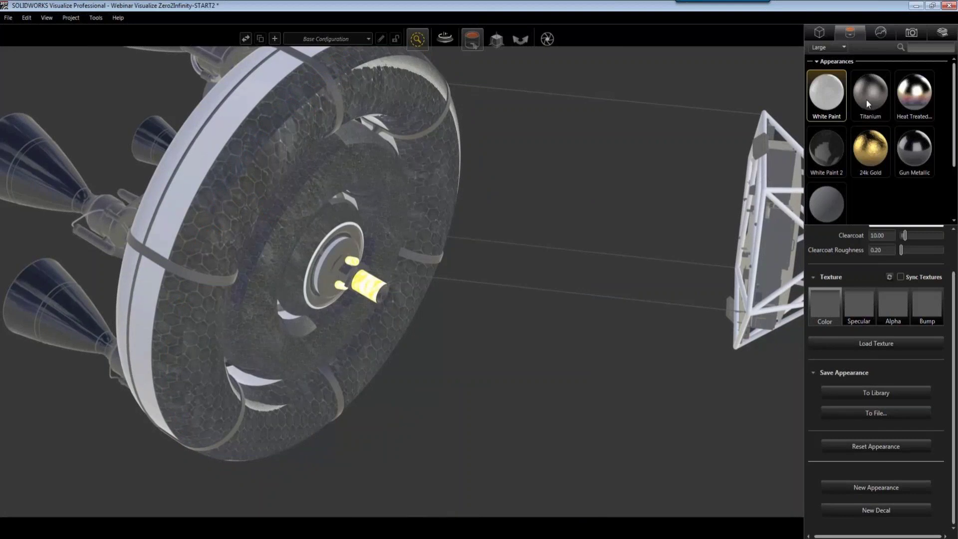
Step: Apply the White Paint appearance to the outer and inner ring tanks behind the hidden fairing
mouse_move(843, 99)
mouse_down()
mouse_move(765, 103)
mouse_move(434, 187)
mouse_up()
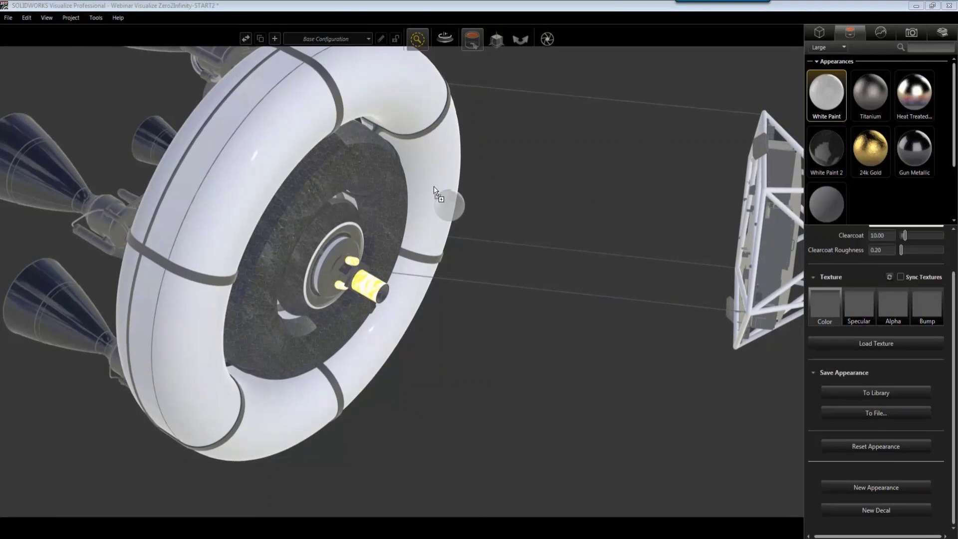
drag(831, 92, 387, 204)
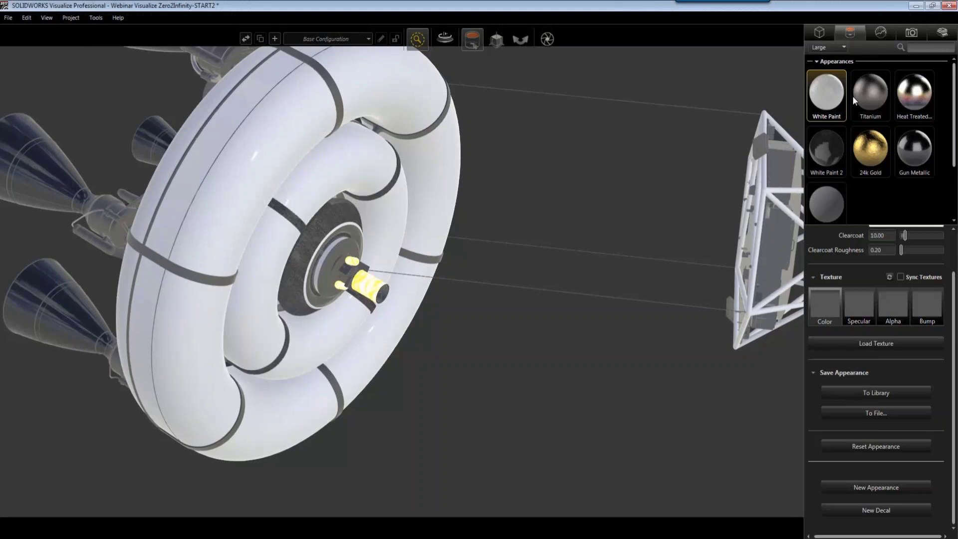
Step: Apply the gray1 appearance to the outer and inner ring tanks and White Paint to the tank surrounding the central hub
mouse_move(827, 203)
mouse_down()
mouse_move(614, 203)
mouse_move(437, 183)
mouse_move(447, 181)
mouse_move(710, 220)
mouse_move(388, 219)
mouse_up()
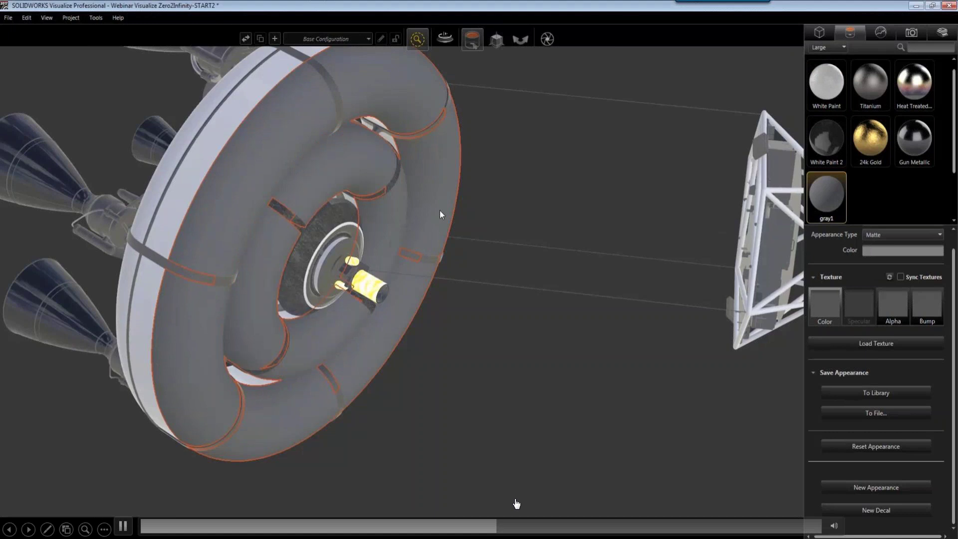
drag(828, 78, 343, 211)
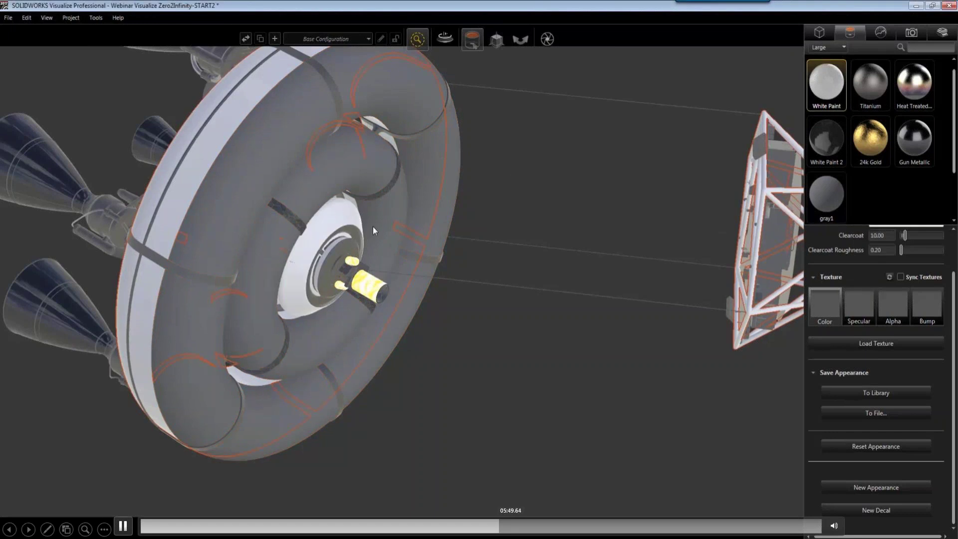
Step: Apply the gray1 appearance to the tank around the central hub, the cylinder protruding from it and the small hub fittings
drag(827, 195, 331, 217)
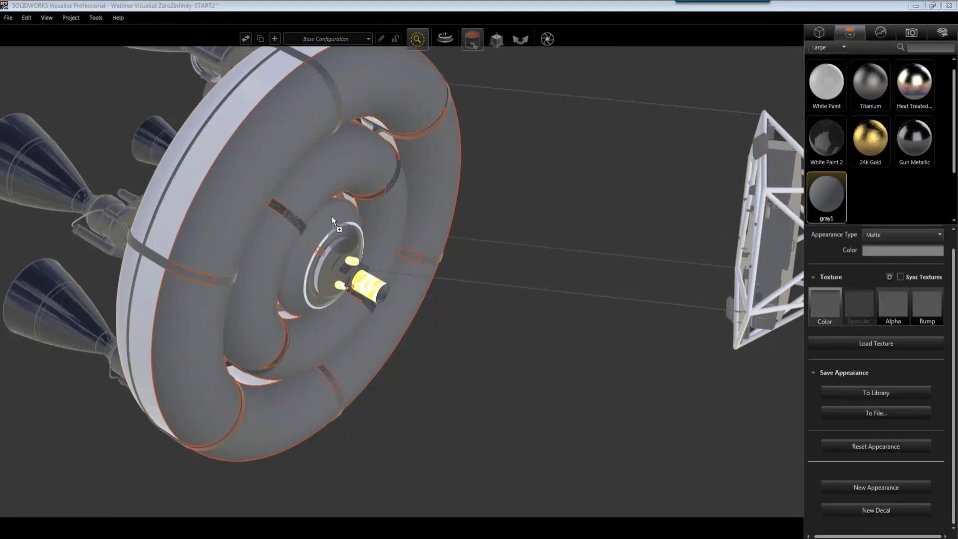
click(475, 380)
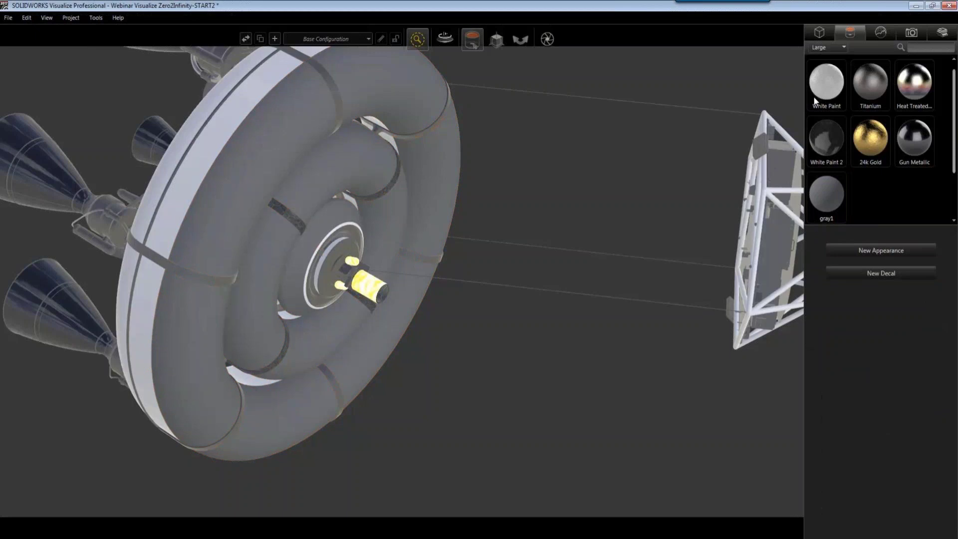
drag(823, 202, 367, 282)
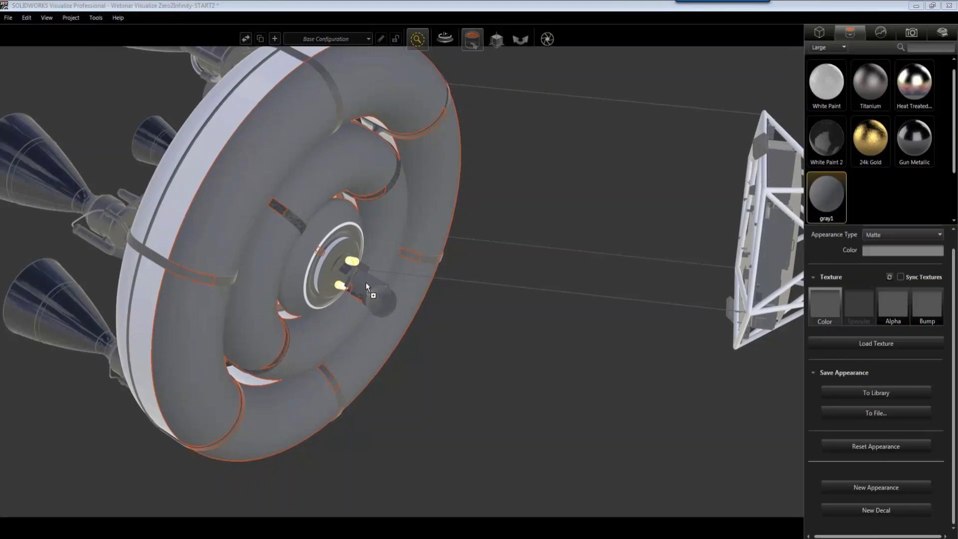
click(554, 257)
drag(837, 188, 456, 346)
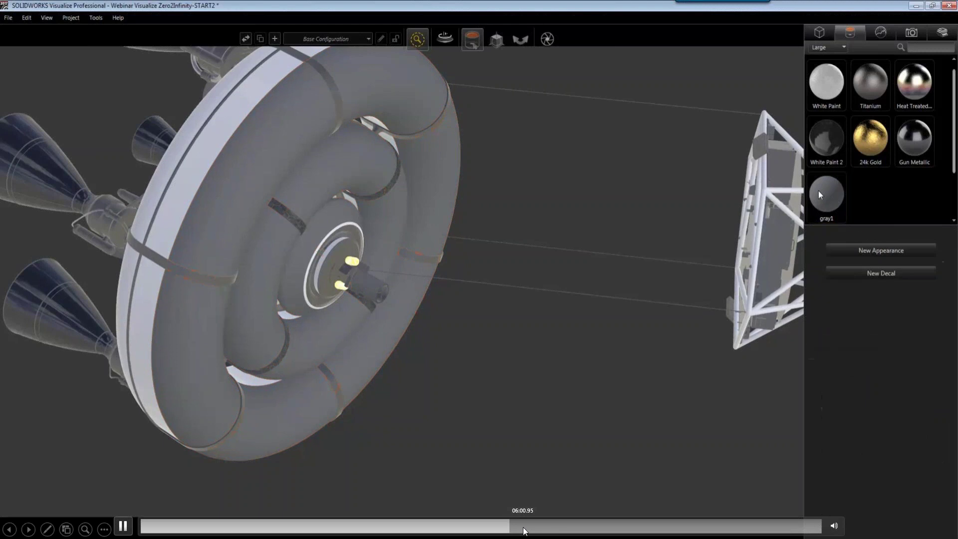
key(space)
key(space)
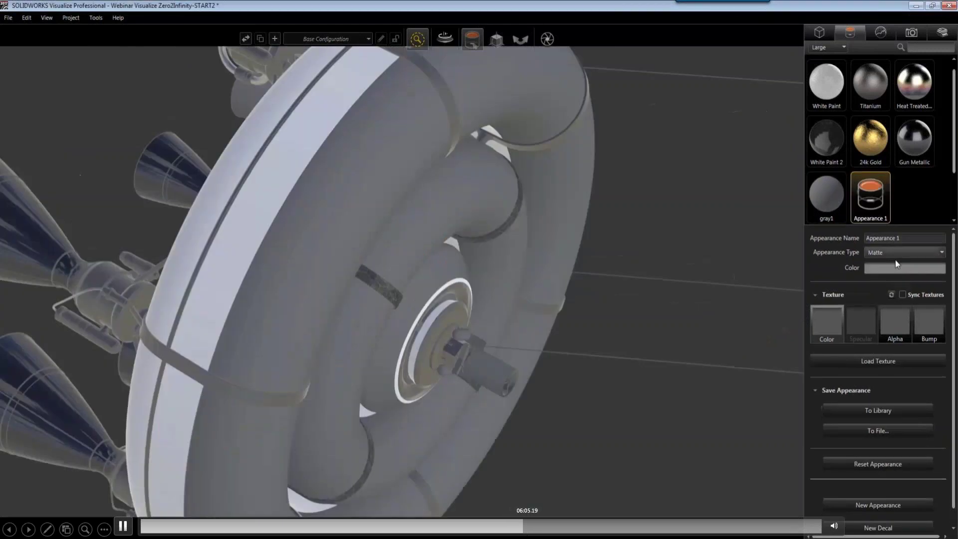
Step: Apply the matte Appearance 1 to the outer ring tank and set its color to pale mint green
click(517, 529)
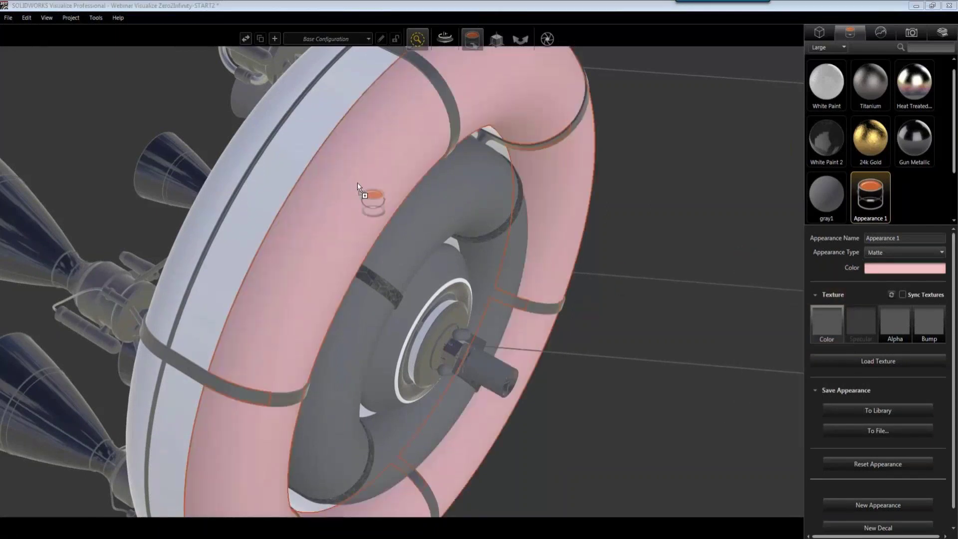
click(885, 272)
drag(795, 331, 822, 338)
click(858, 265)
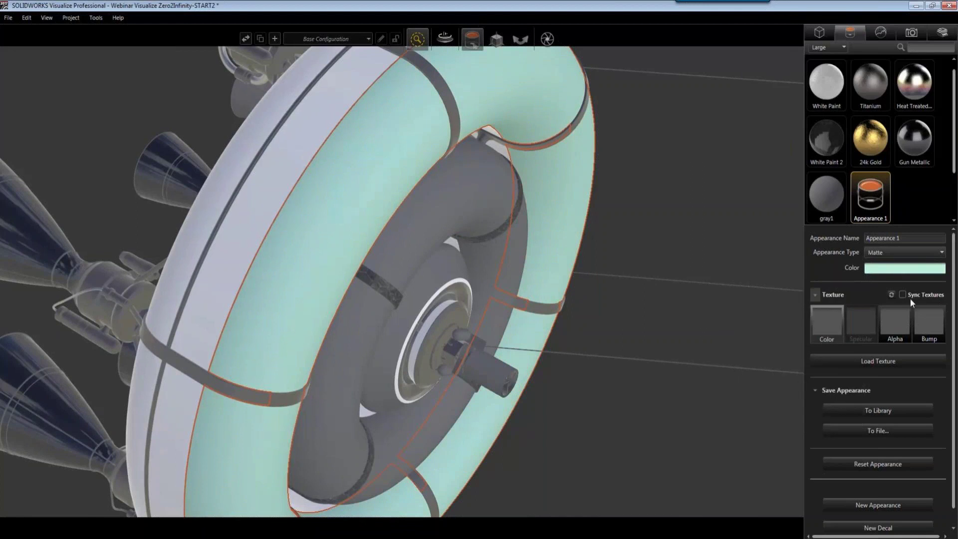
Step: Load hexagonos3b.jpg from the Zero2Infinity textures folder as the color texture of Appearance 1
click(825, 327)
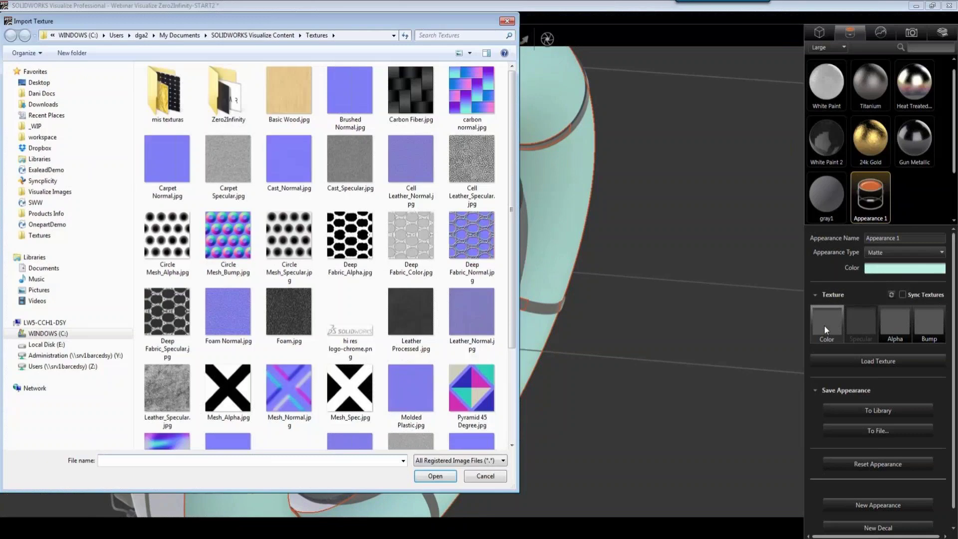
double_click(223, 88)
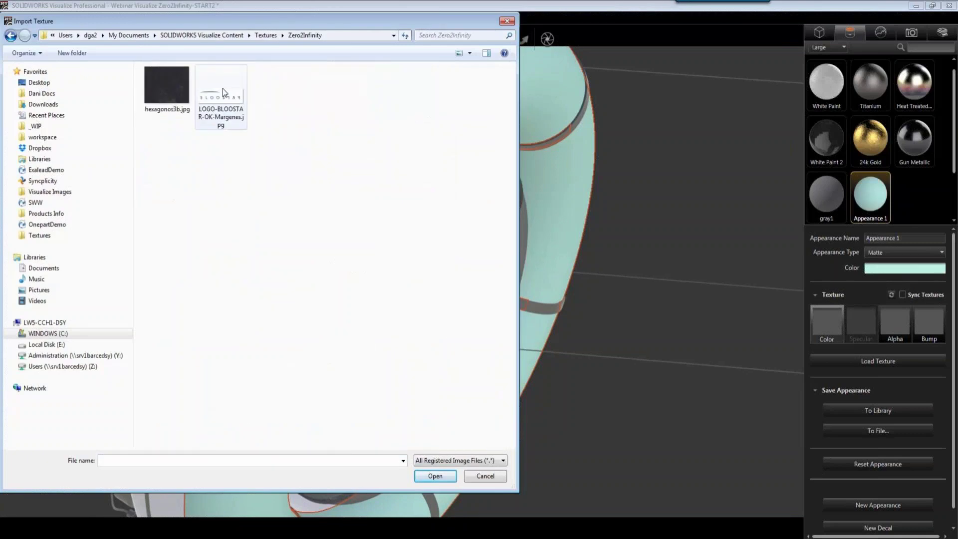
click(163, 85)
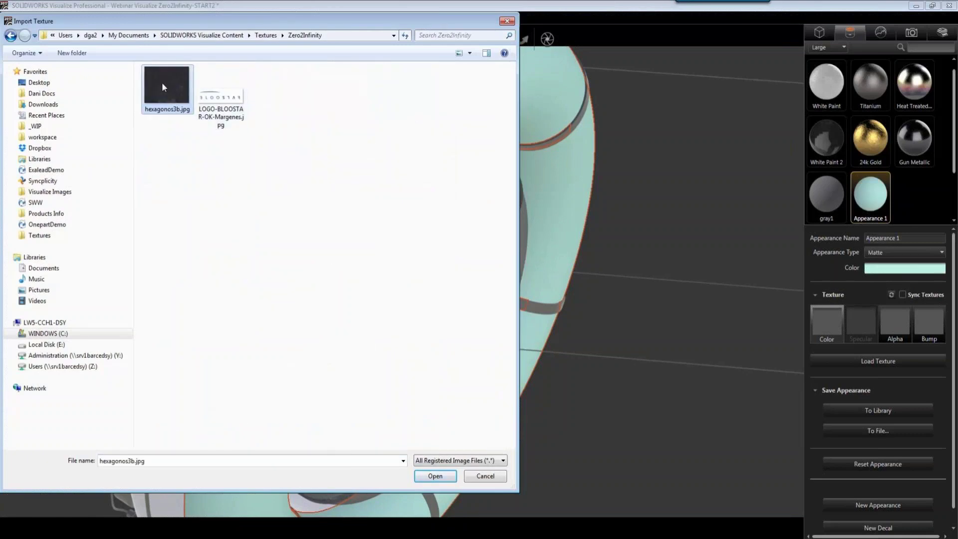
click(436, 476)
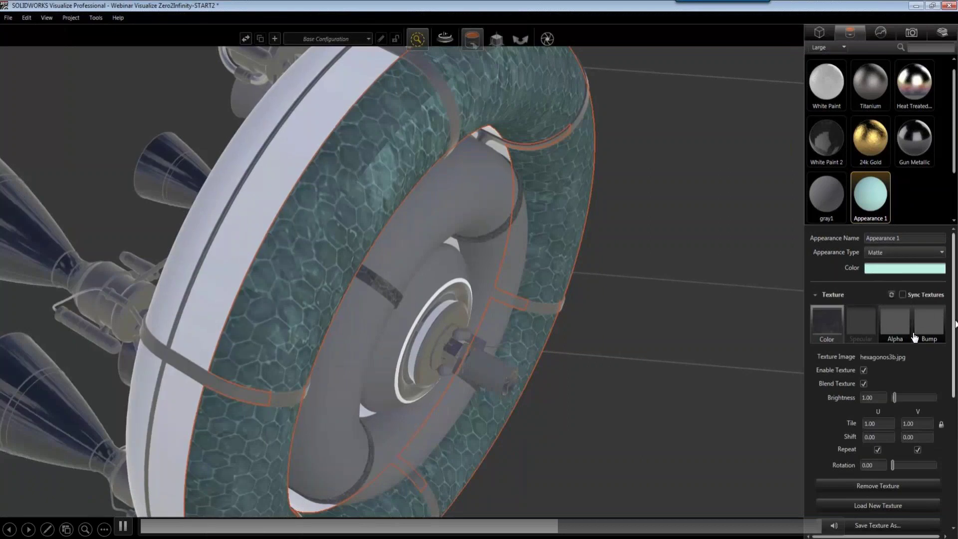
Step: Load hexagonos3b.jpg as the bump texture of Appearance 1
click(930, 323)
click(904, 320)
click(166, 85)
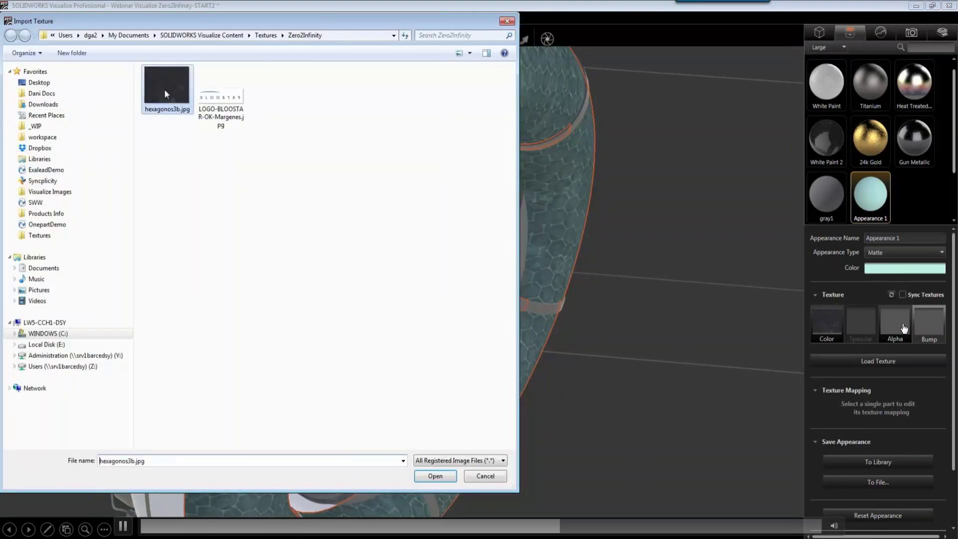
click(435, 477)
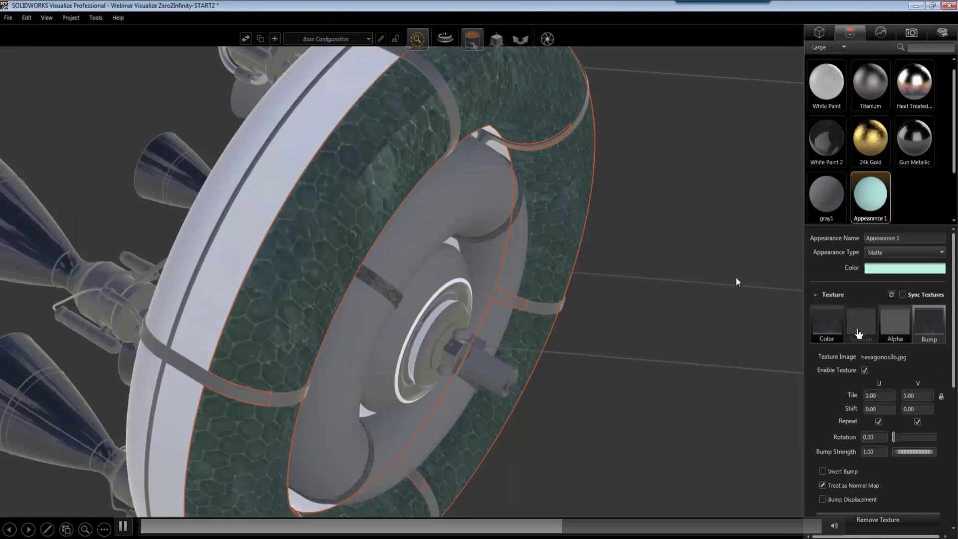
Step: Set the bump strength of Appearance 1 to 1.13 and switch the viewport to the Fast render mode
scroll(924, 379, down, 3)
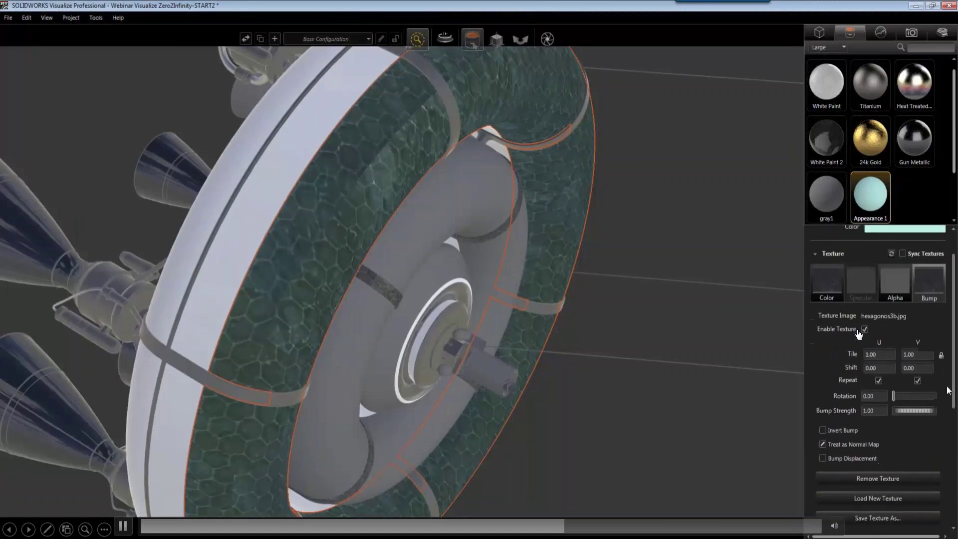
drag(901, 389, 907, 390)
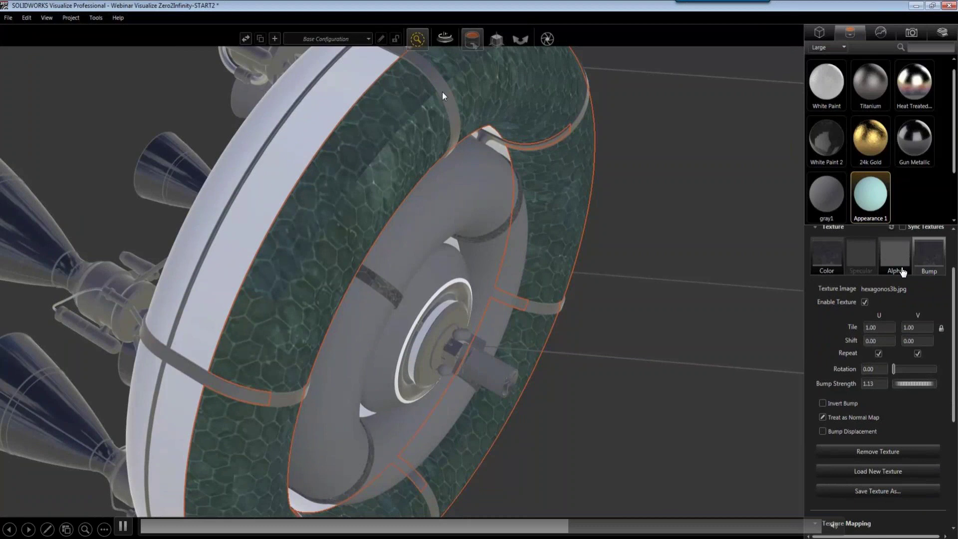
mouse_move(418, 48)
click(392, 62)
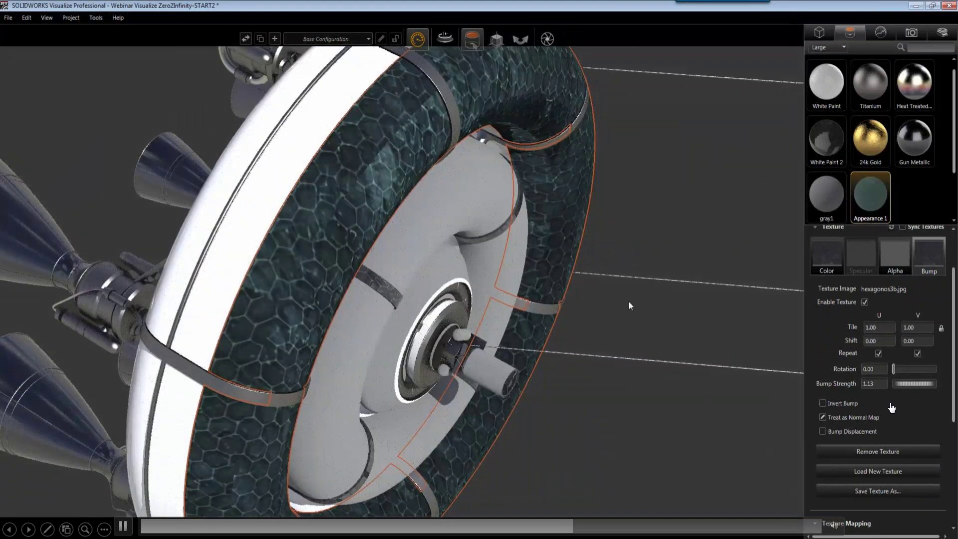
Step: Tile the bump texture of Appearance 1 2.00 in U and V and rotate it to about 141 degrees
drag(894, 370, 909, 369)
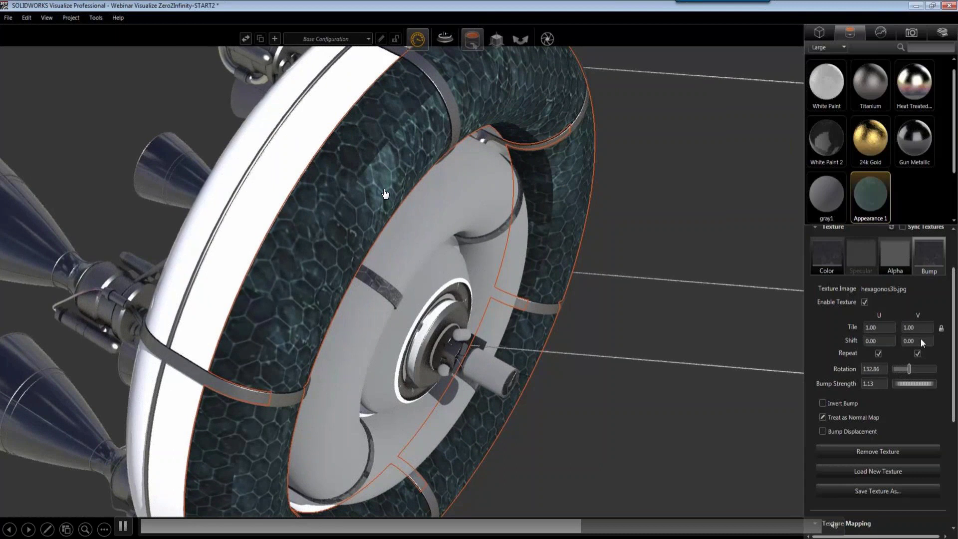
double_click(882, 328)
text(2)
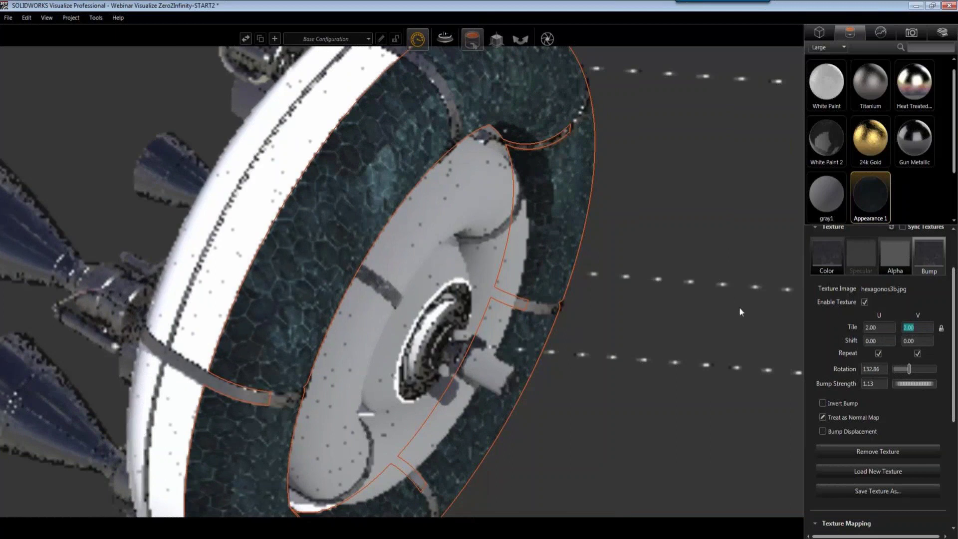
key(Tab)
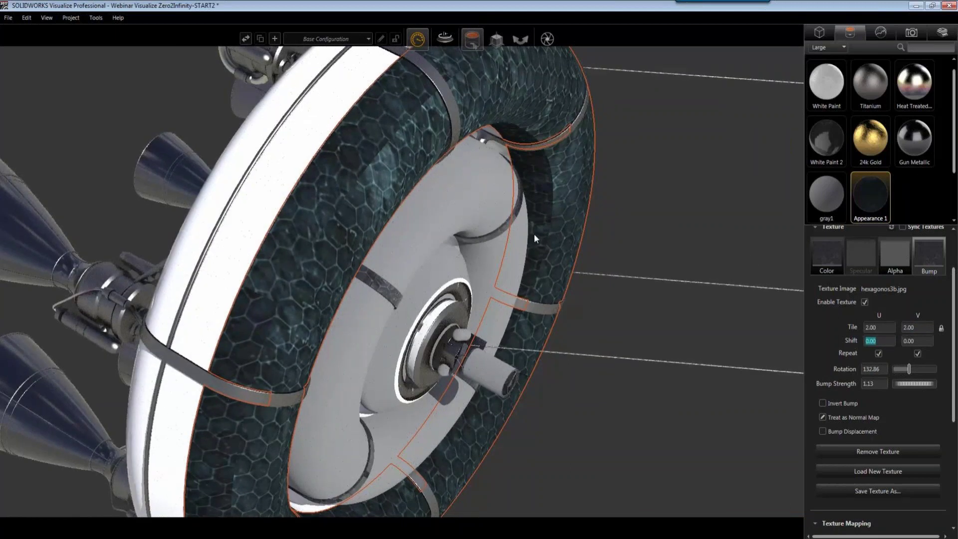
scroll(955, 402, down, 3)
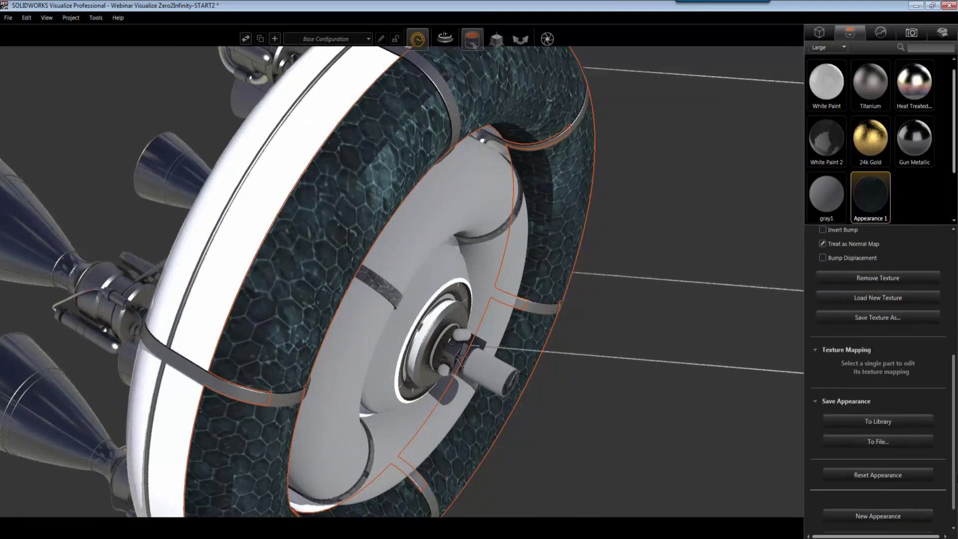
scroll(957, 417, up, 2)
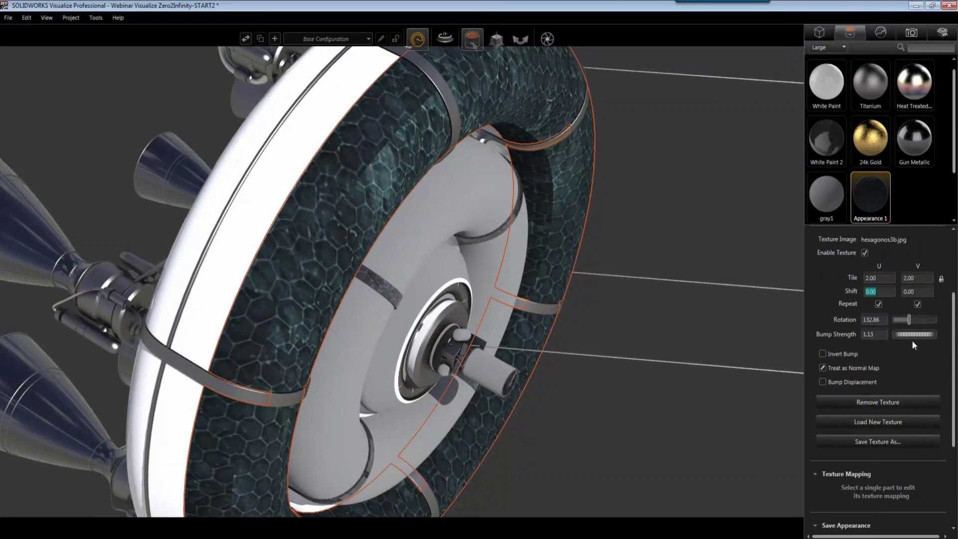
drag(911, 321, 912, 321)
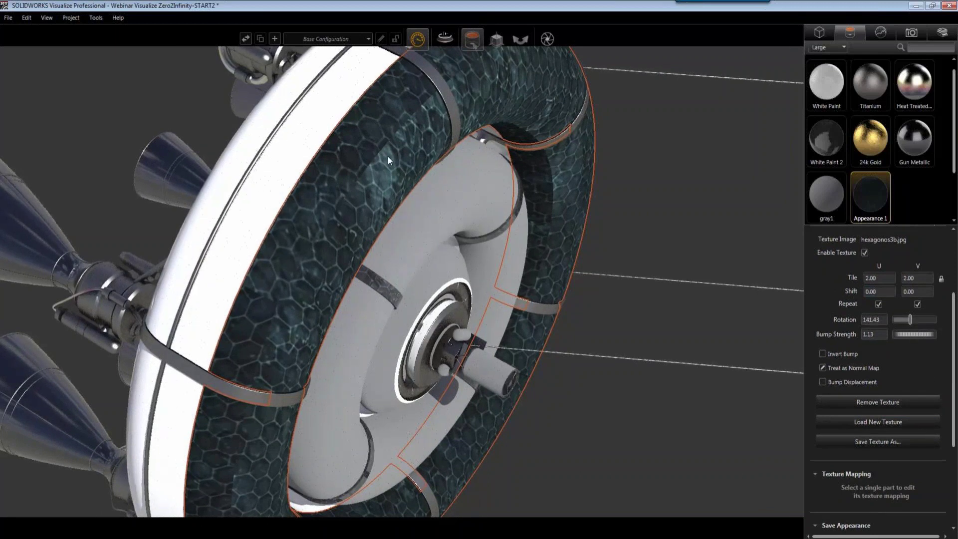
Step: Copy Appearance 1 from the outer ring to the inner ring tank and the tank around the central hub
click(417, 196)
click(424, 215)
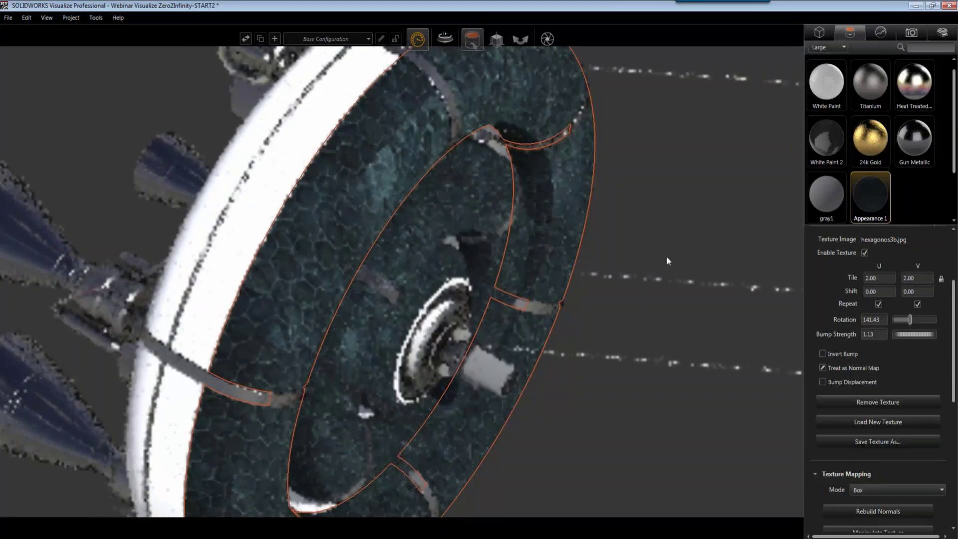
drag(430, 325, 375, 270)
scroll(375, 271, down, 5)
middle_drag(361, 291, 439, 311)
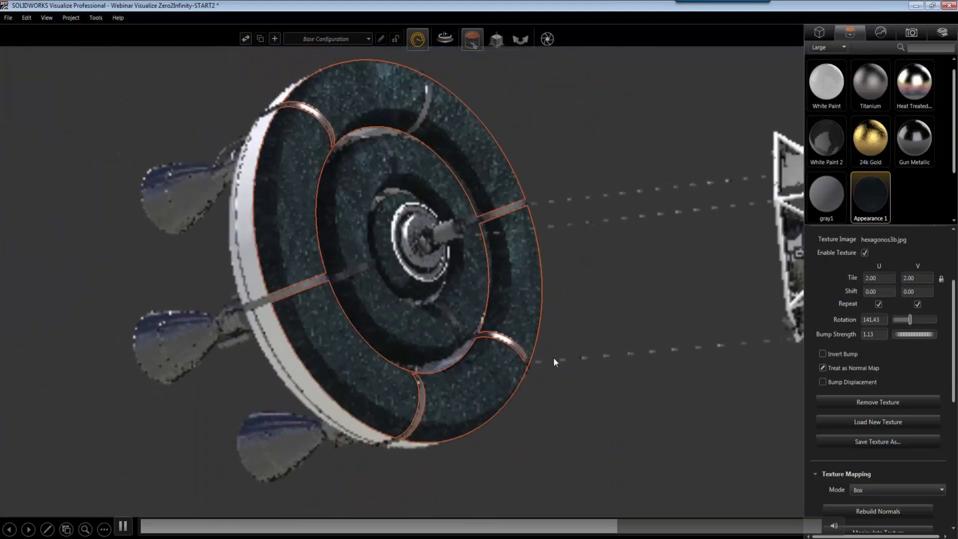
scroll(373, 199, up, 2)
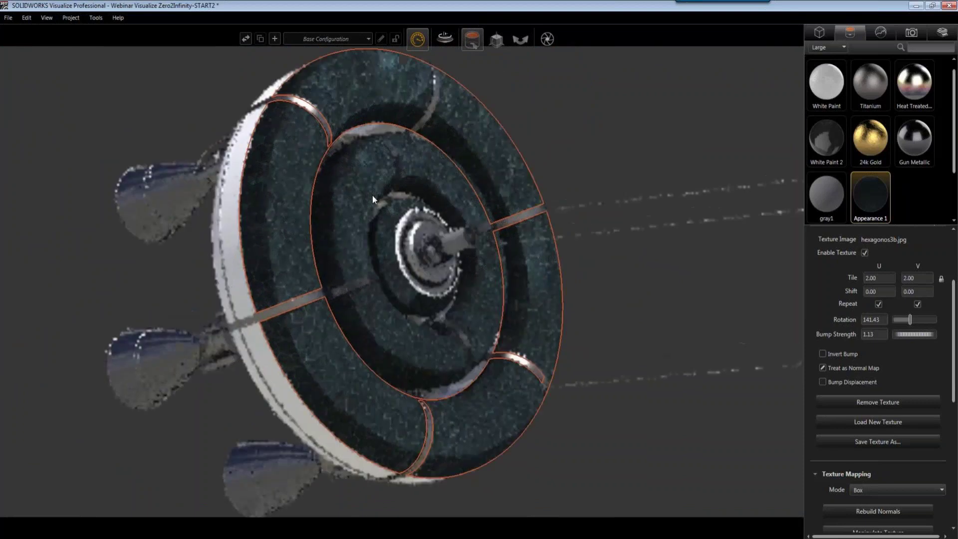
Step: Apply the hexagon-textured White Paint 2 appearance to the inner ring, the outer ring and the tank around the central hub
click(353, 287)
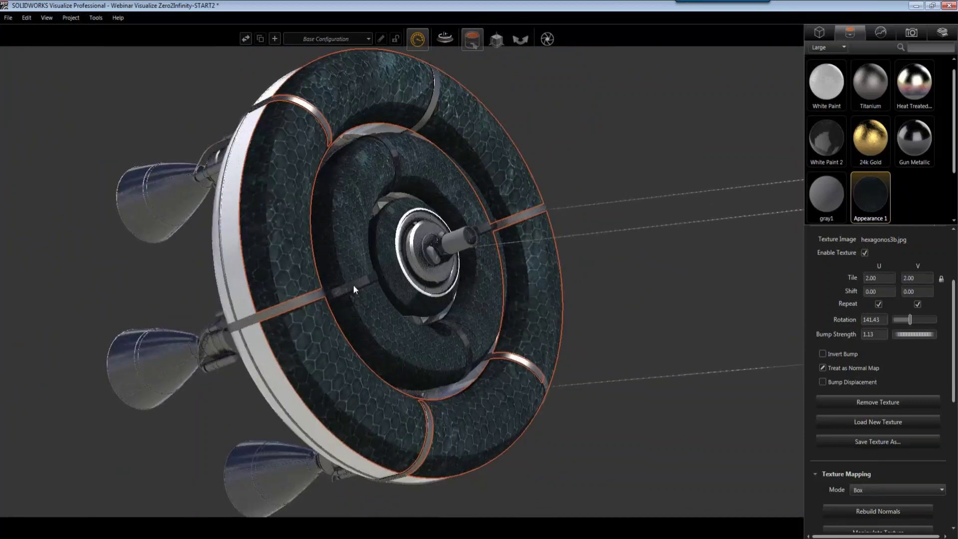
click(362, 253)
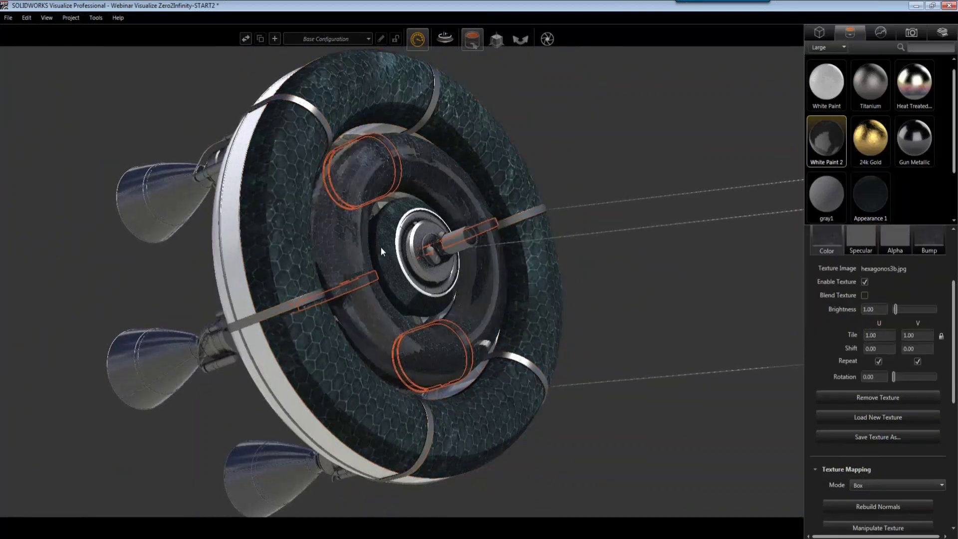
click(300, 250)
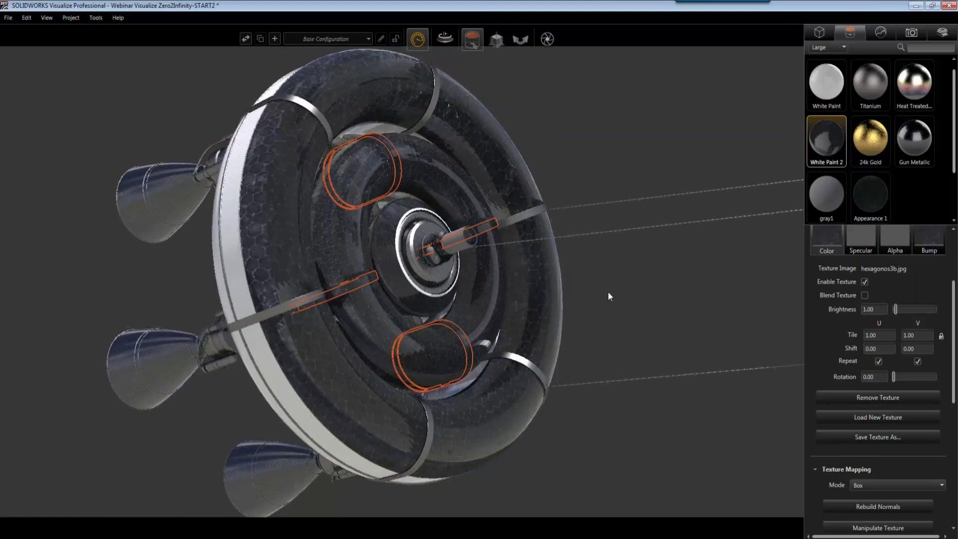
click(622, 340)
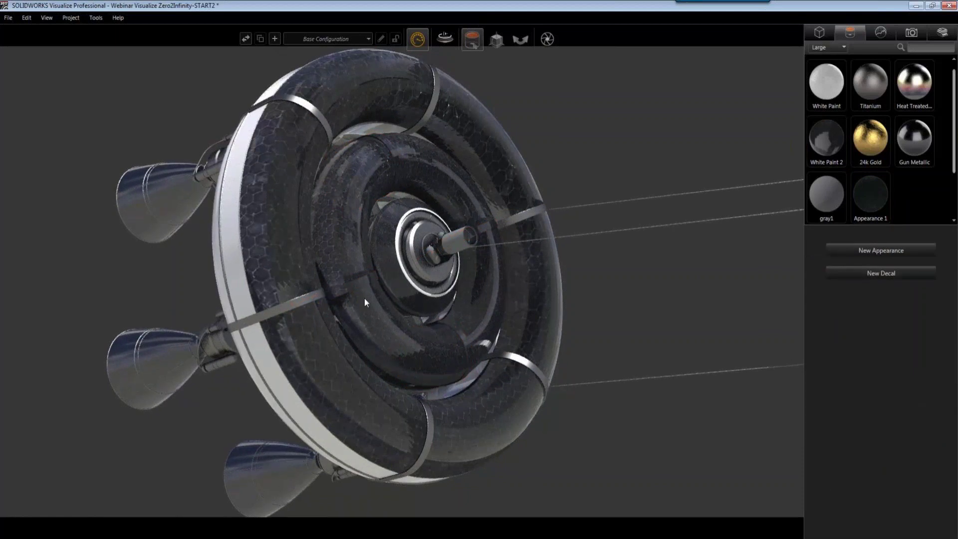
click(292, 303)
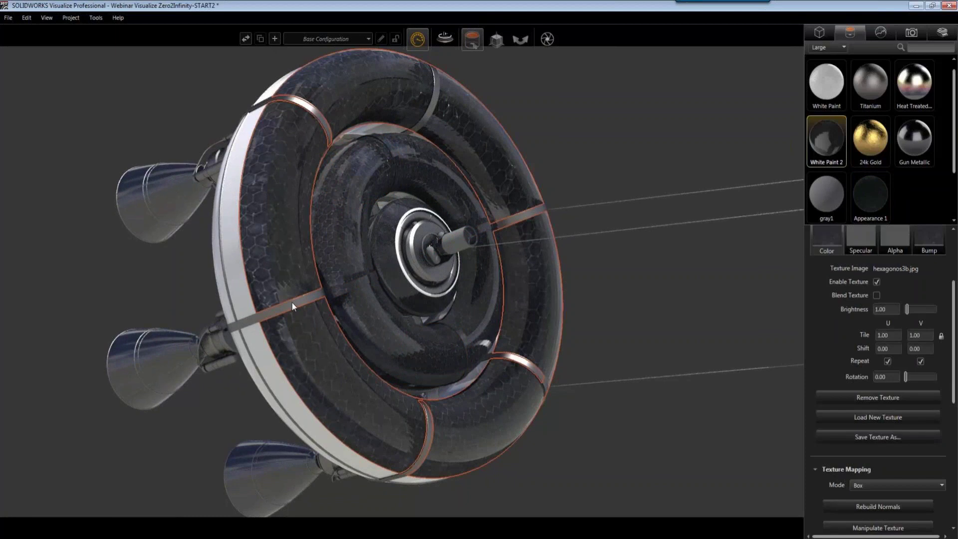
click(644, 292)
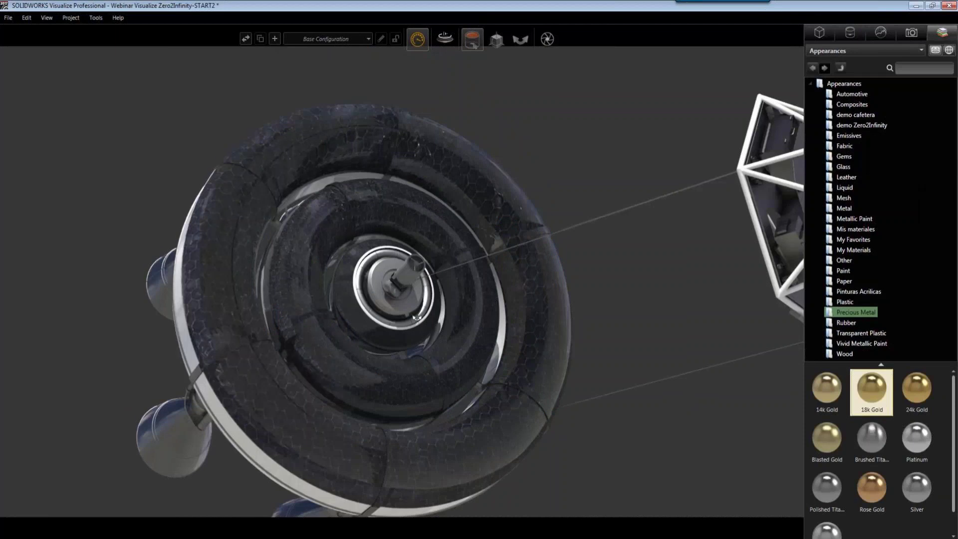
Step: Apply the 24k Gold appearance from the Precious Metal library to the cylinder protruding from the central hub
scroll(409, 309, up, 3)
scroll(410, 287, up, 5)
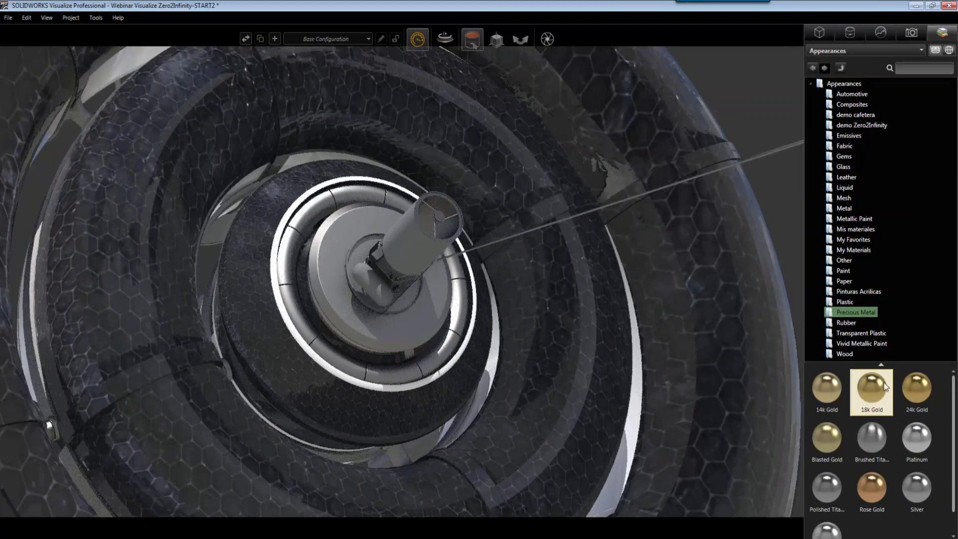
click(916, 389)
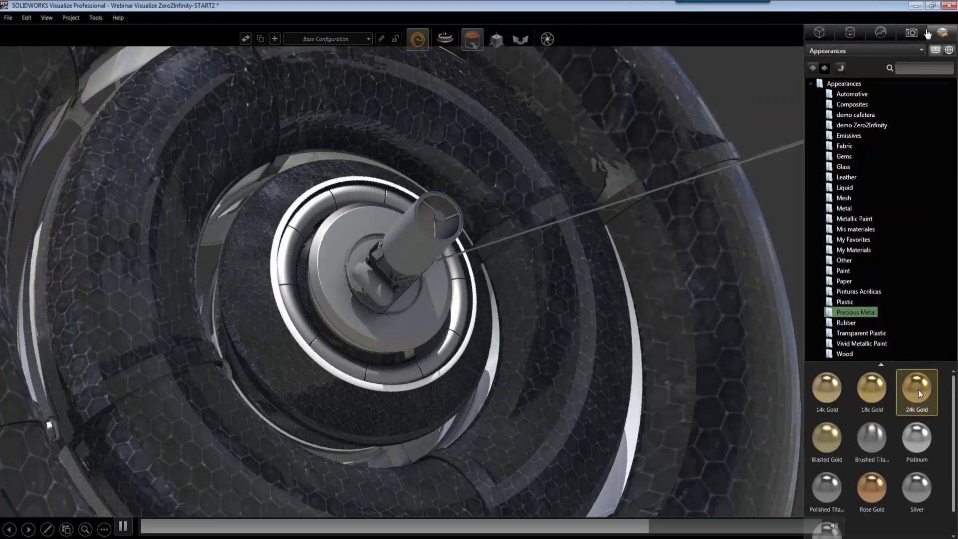
drag(480, 321, 415, 247)
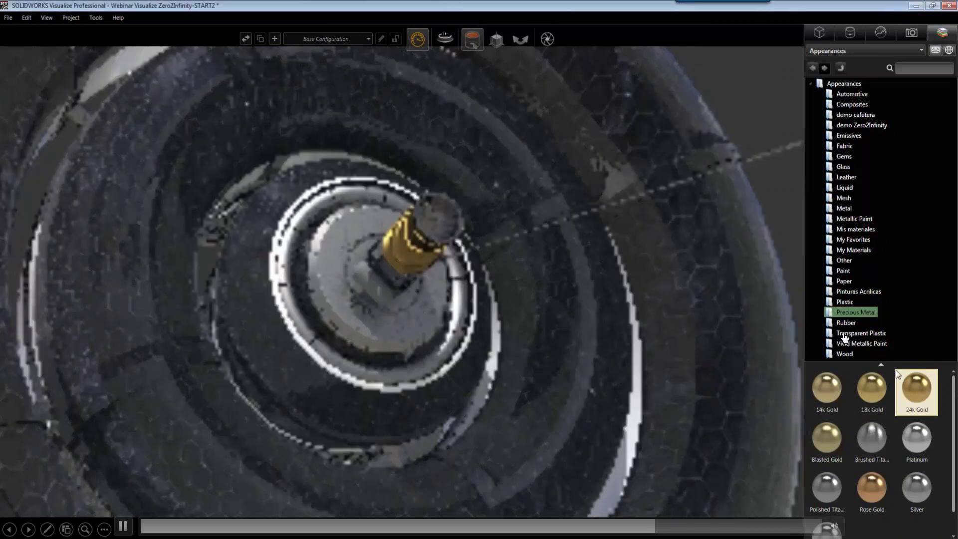
mouse_move(423, 44)
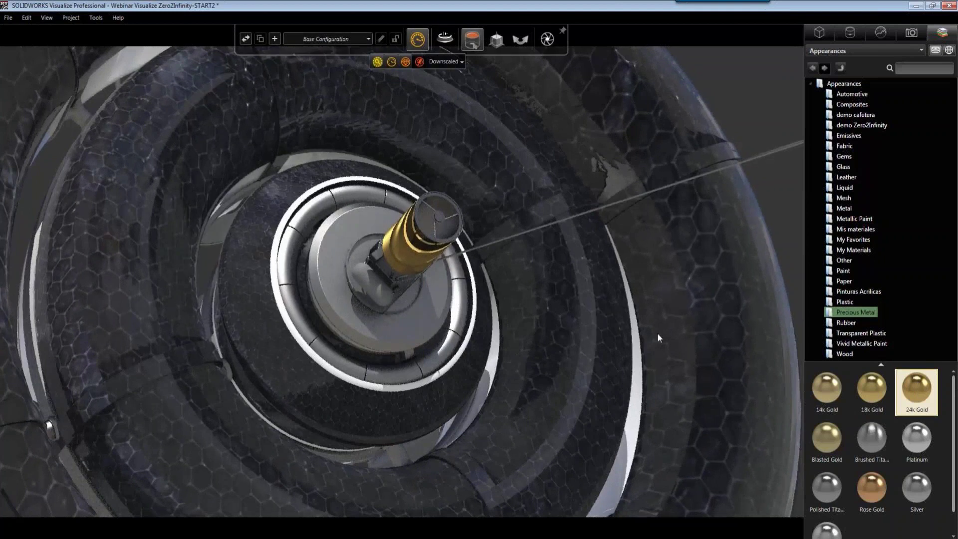
Step: Apply the 24k Gold appearance to the small capsule-shaped parts beside the gold cylinder on the central hub
drag(913, 390, 380, 300)
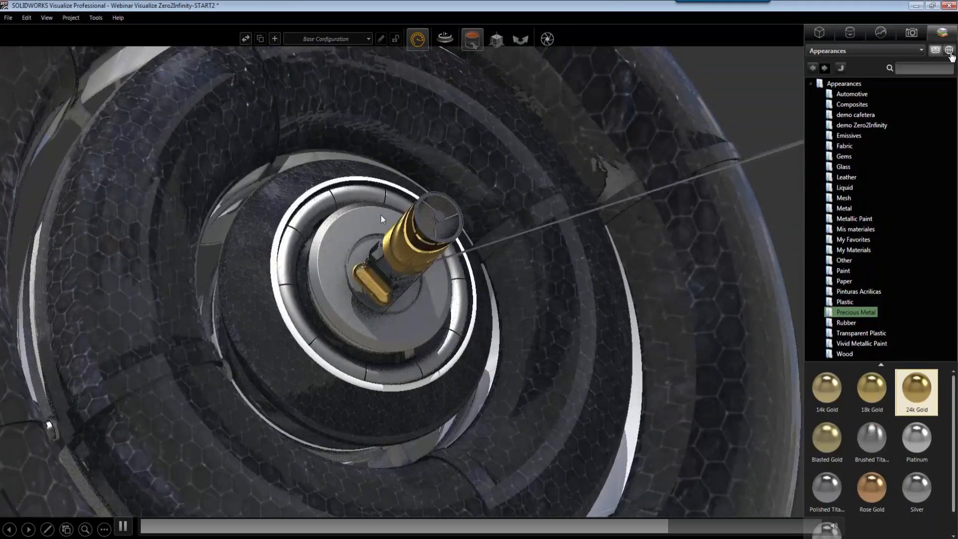
scroll(384, 241, up, 2)
drag(385, 241, 608, 438)
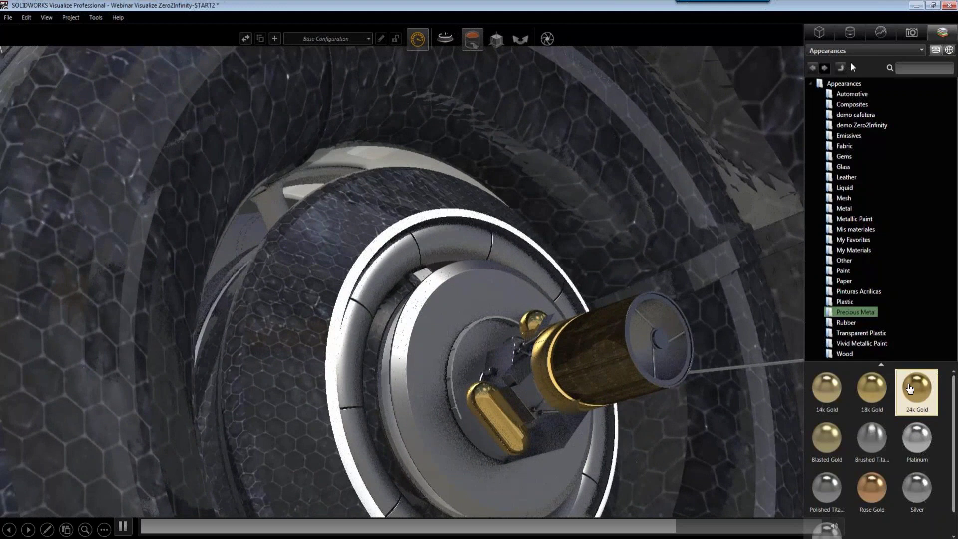
Step: Load gold_paper.jpg as the specular texture of the capsules' 24k Gold appearance
click(830, 34)
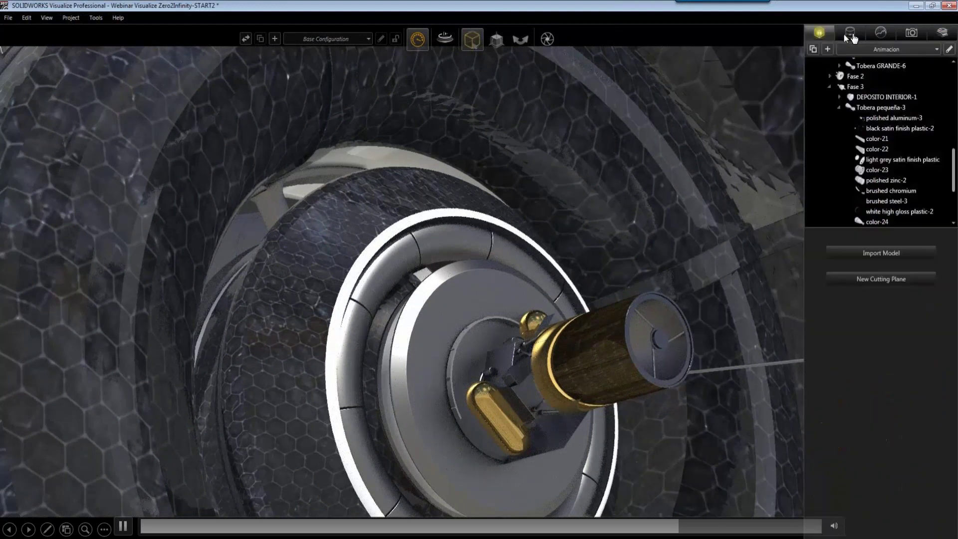
click(850, 34)
scroll(955, 150, down, 3)
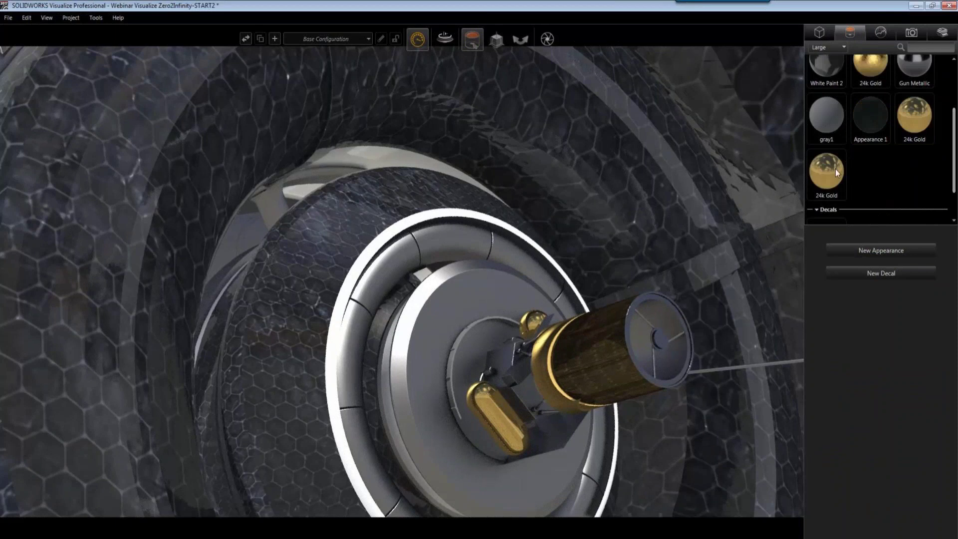
click(836, 170)
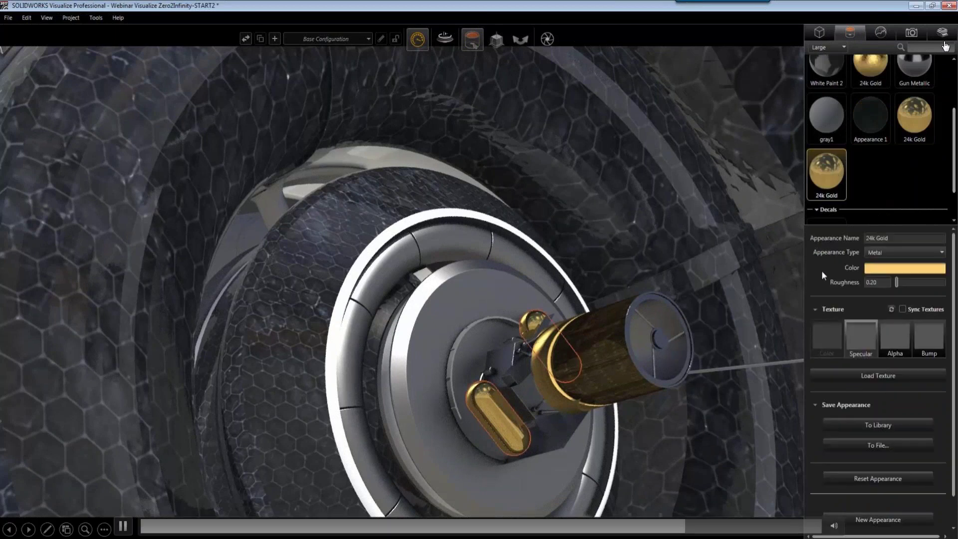
click(864, 334)
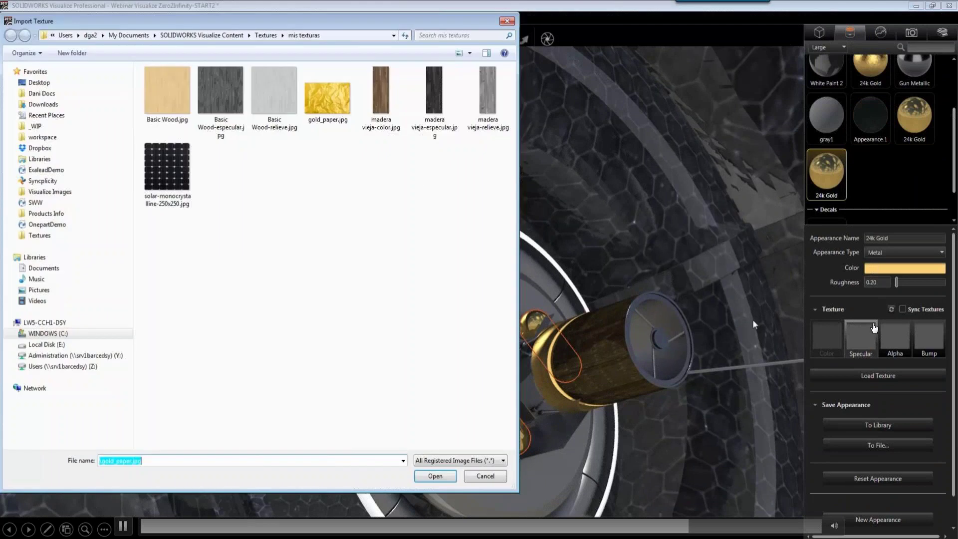
click(344, 107)
click(450, 477)
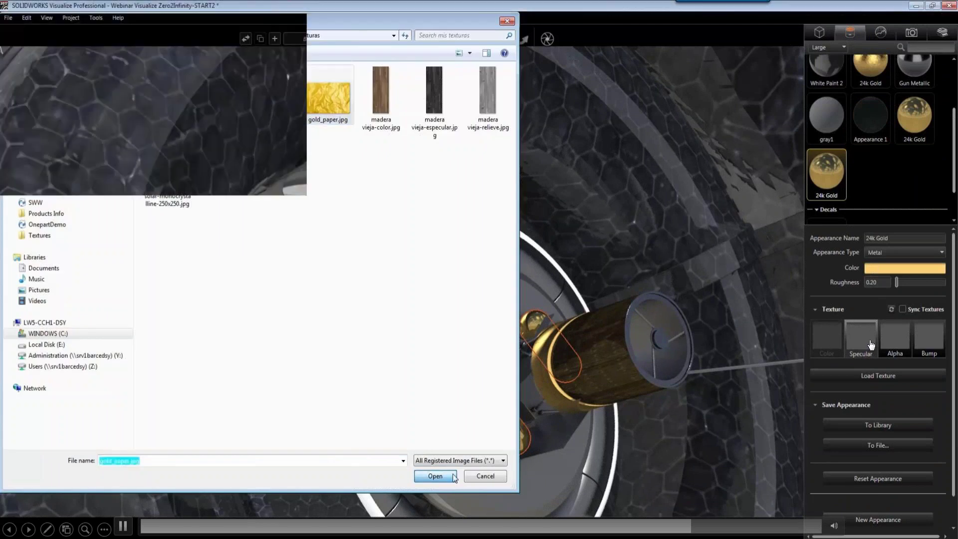
Step: Load gold_paper.jpg as the bump texture of the same 24k Gold appearance
click(933, 337)
click(326, 114)
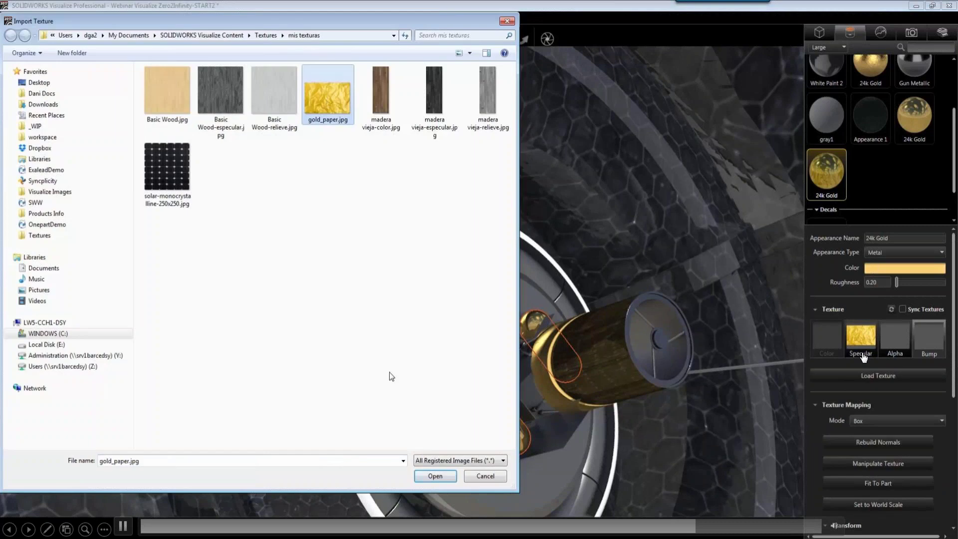
click(435, 474)
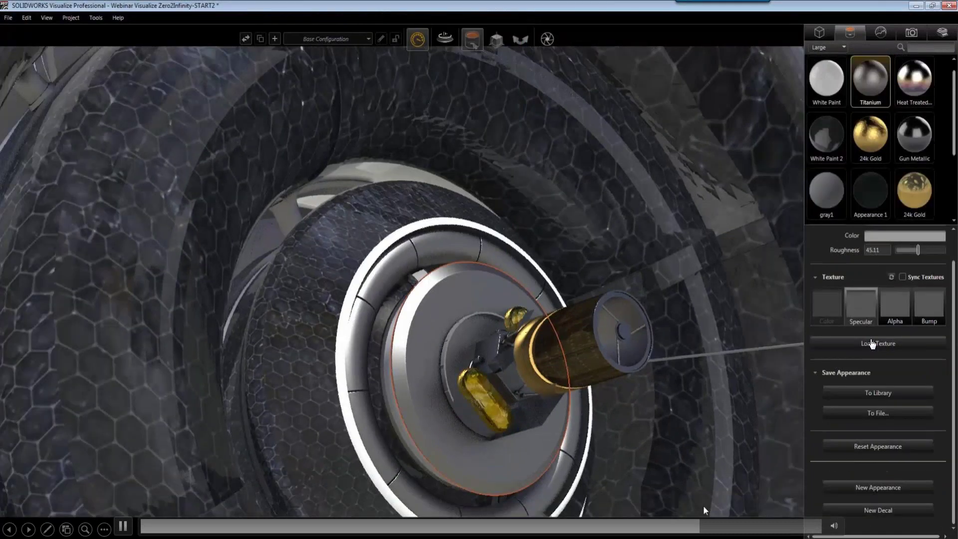
Step: Apply the project's existing textured 24k Gold appearance to the cylinder protruding from the central hub
drag(874, 139, 573, 356)
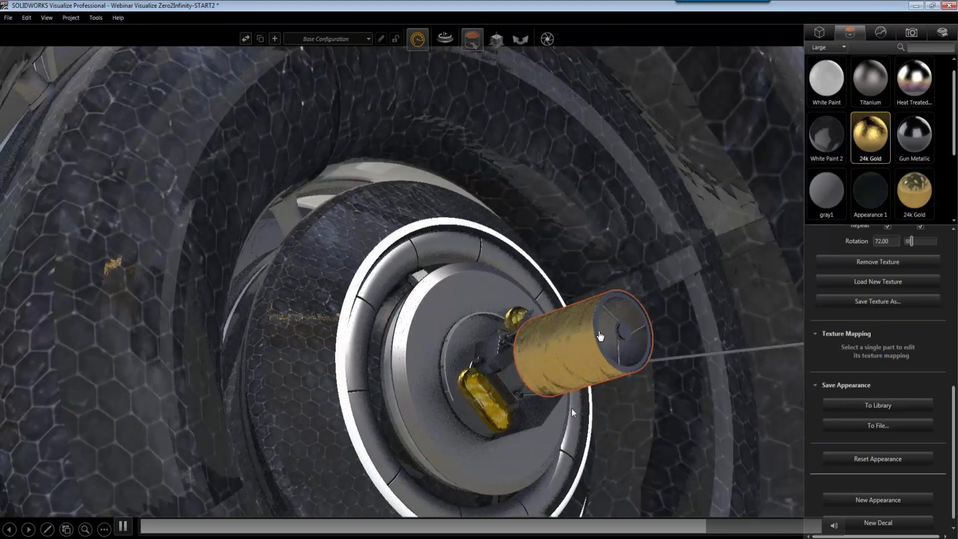
drag(601, 336, 730, 248)
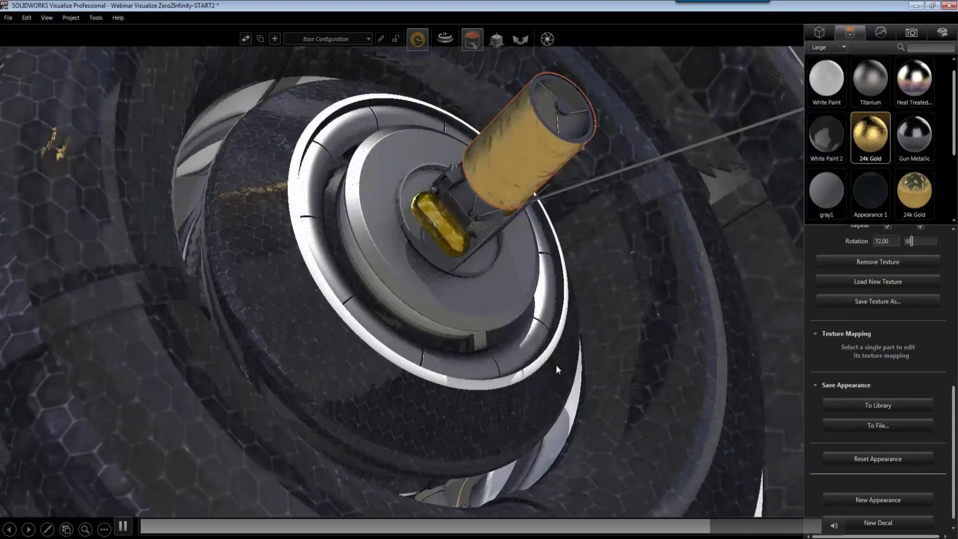
click(734, 528)
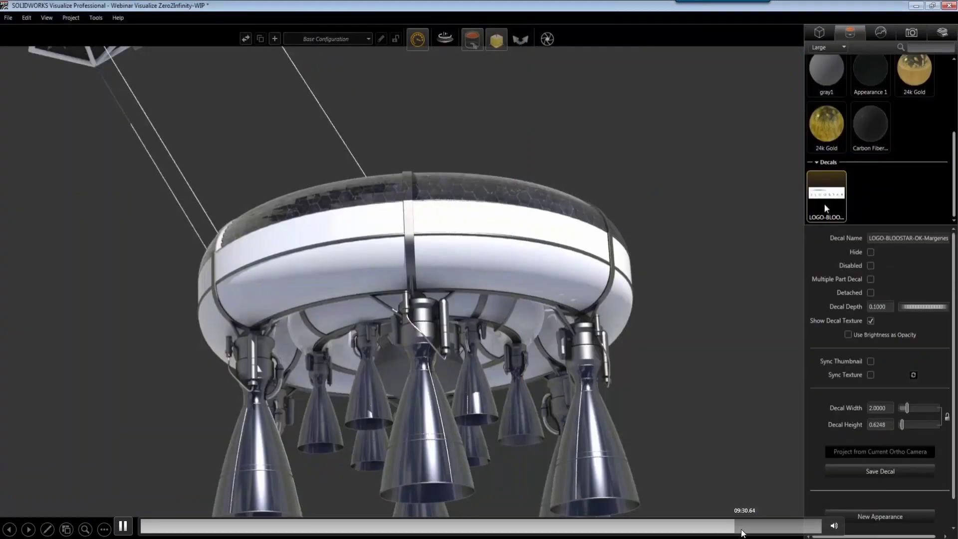
click(726, 528)
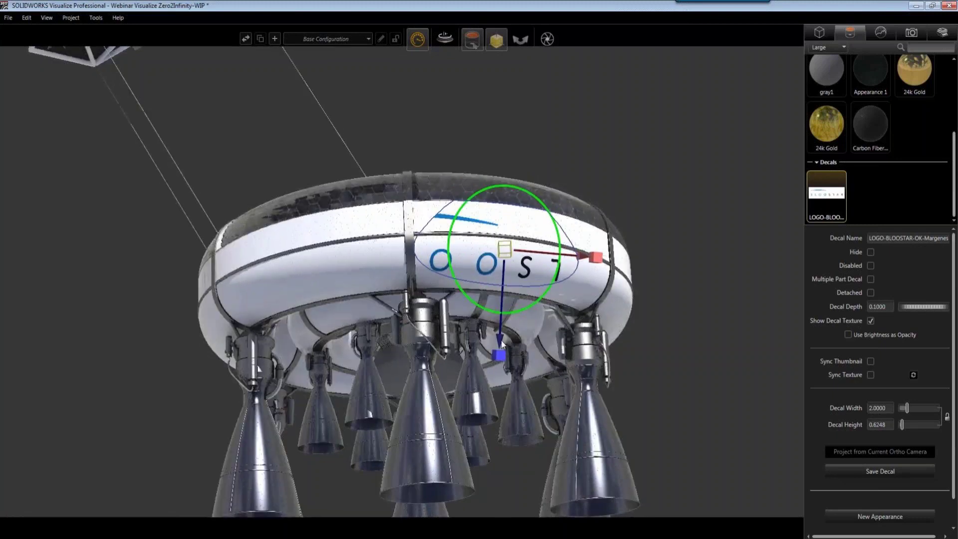
Step: Scale the BLOOSTAR logo decal on the outer ring to about 0.90 wide by 0.28 high and shift it slightly downward
click(501, 43)
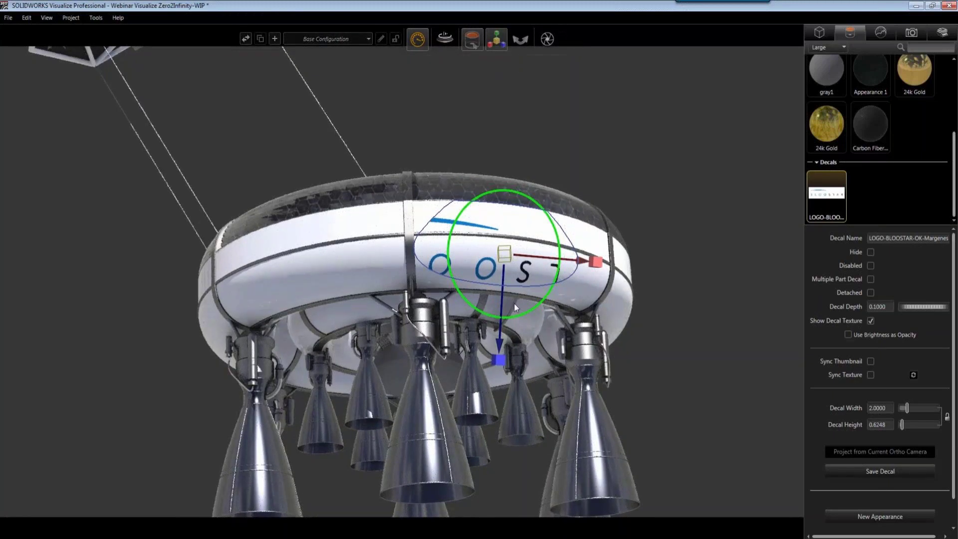
click(497, 45)
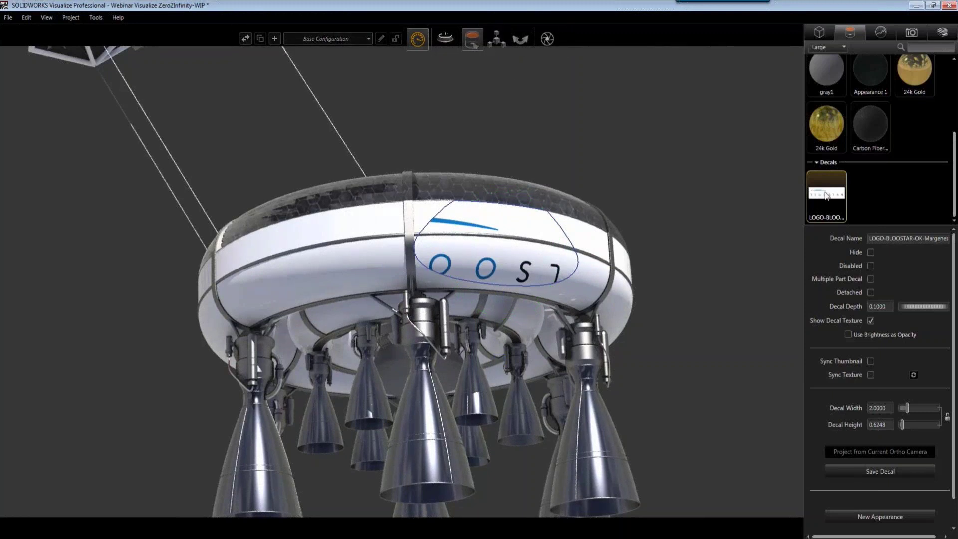
click(496, 61)
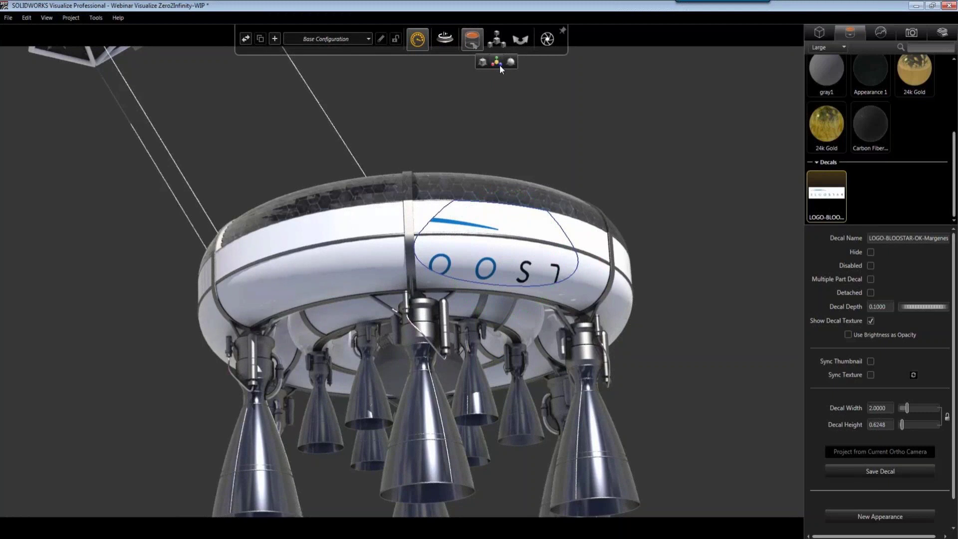
mouse_move(499, 44)
click(497, 63)
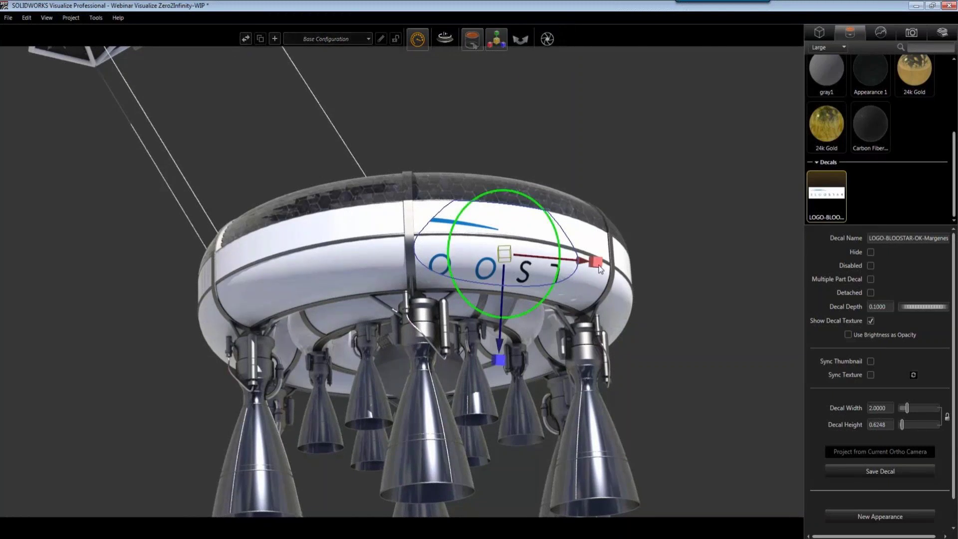
drag(596, 262, 560, 260)
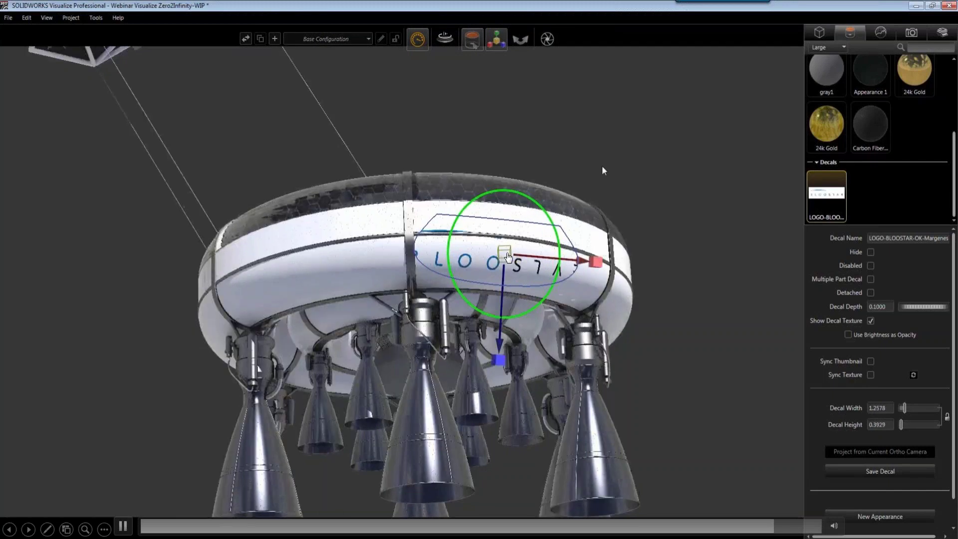
drag(599, 263, 584, 259)
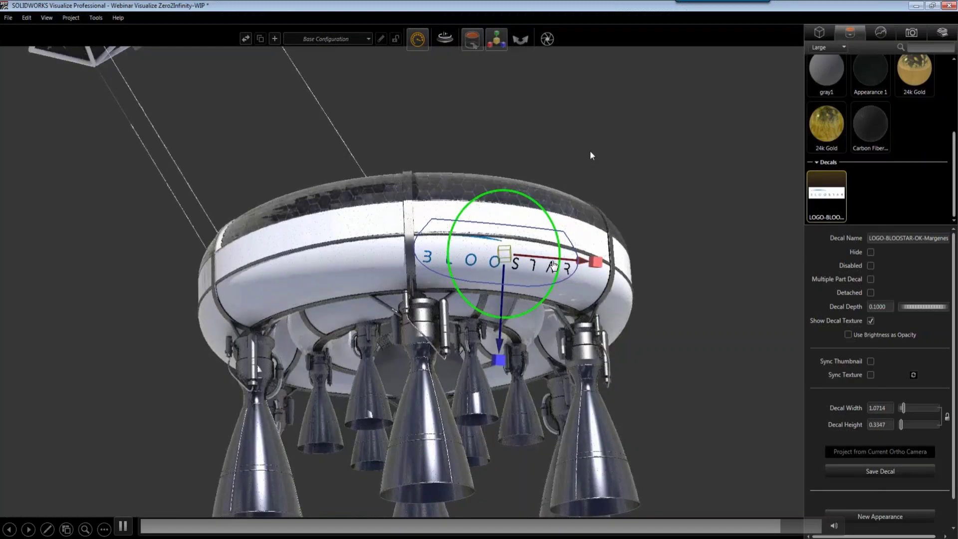
drag(589, 266, 569, 263)
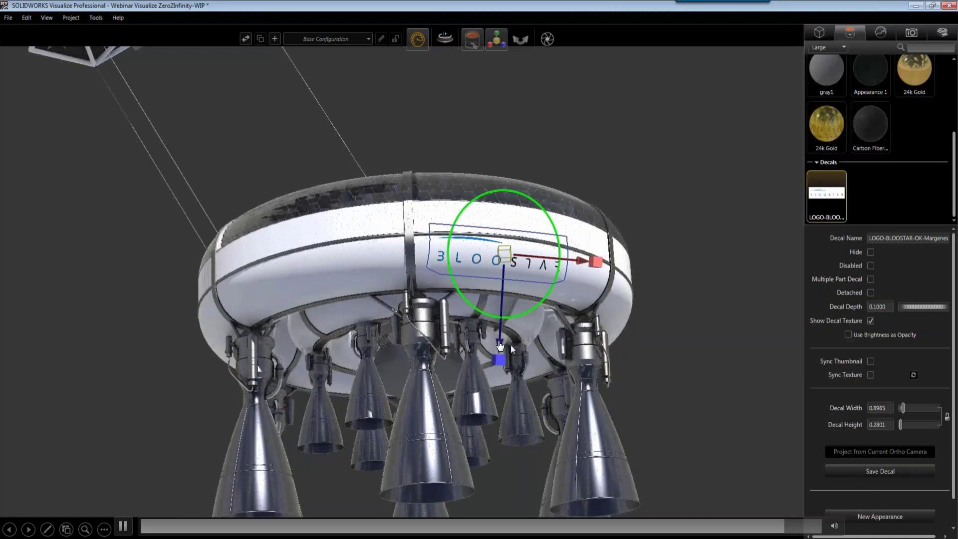
drag(500, 343, 500, 346)
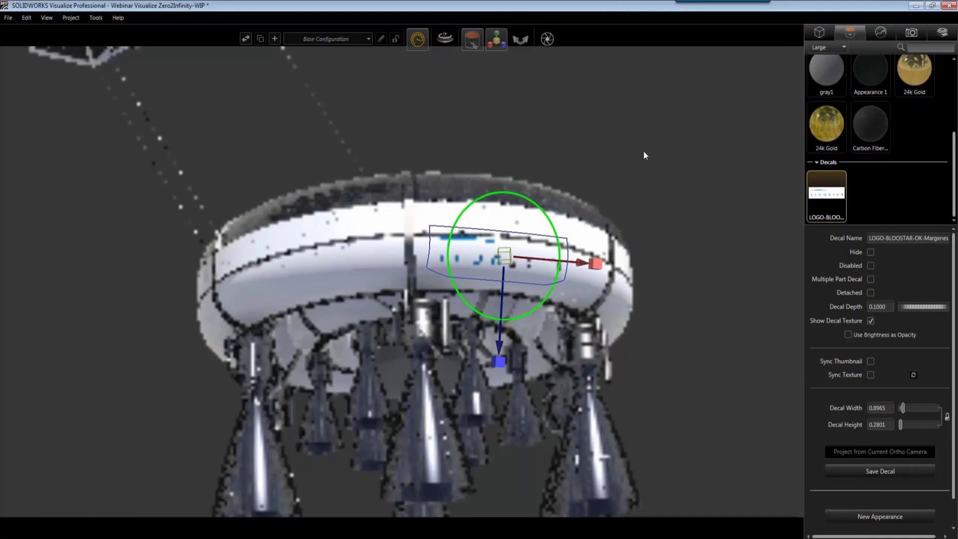
click(666, 173)
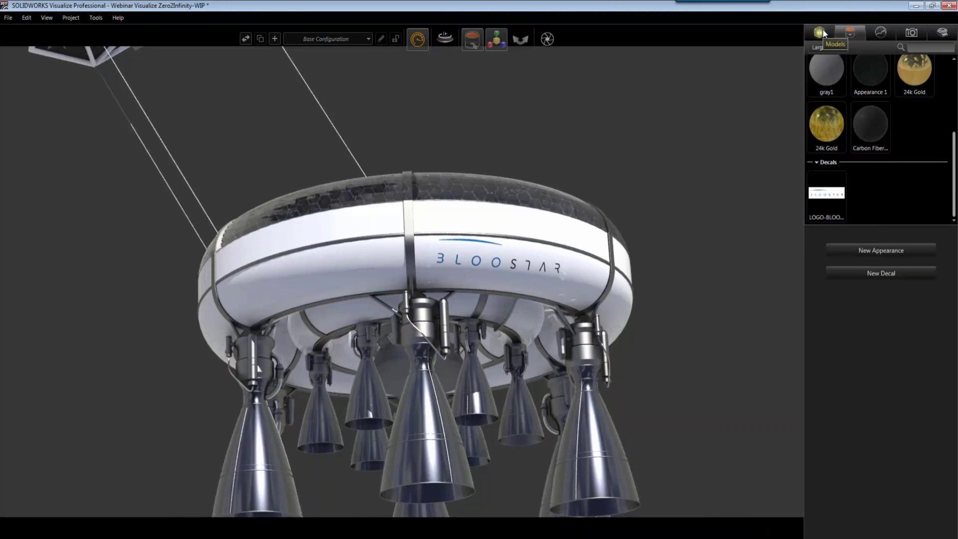
Step: Show all hidden parts of the rocket assembly and view the complete model with its logo
right_click(713, 104)
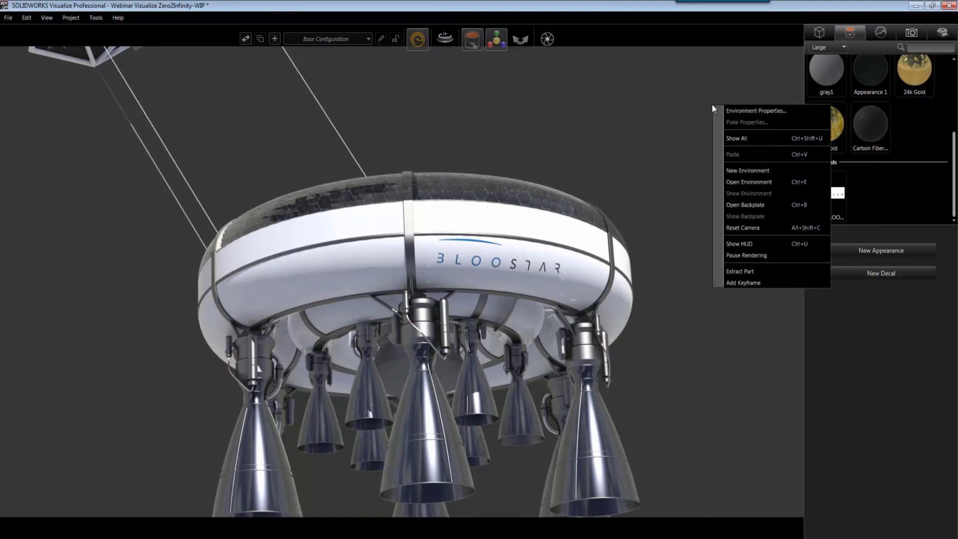
click(733, 138)
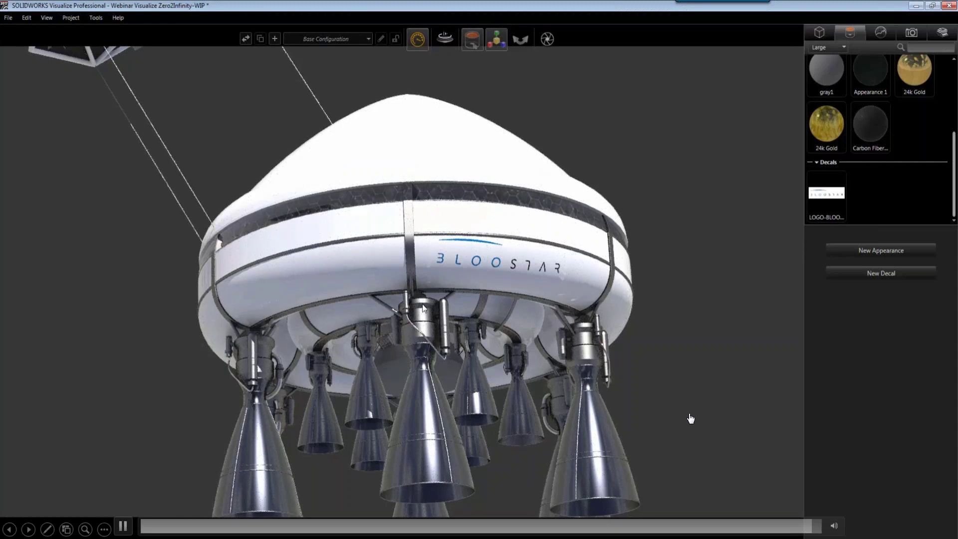
drag(421, 248, 295, 319)
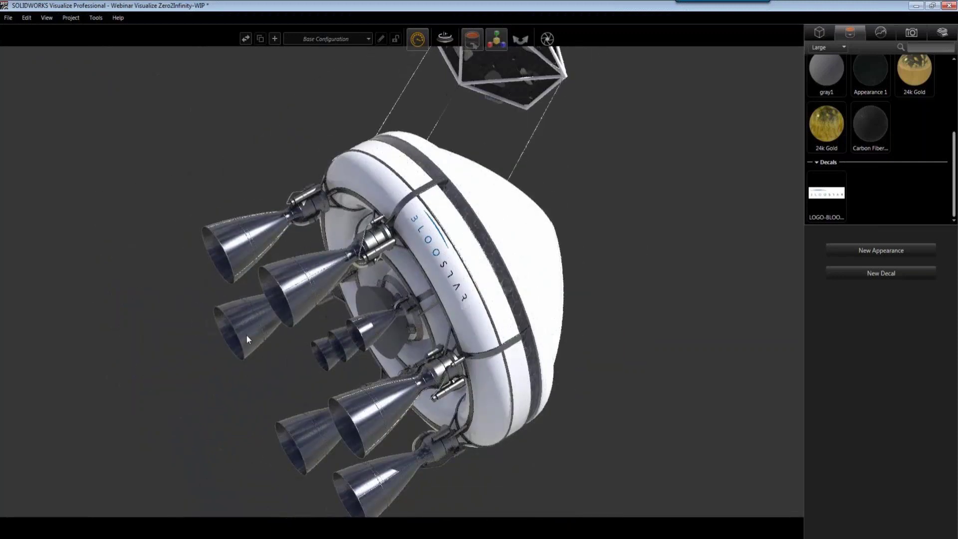
scroll(324, 280, down, 2)
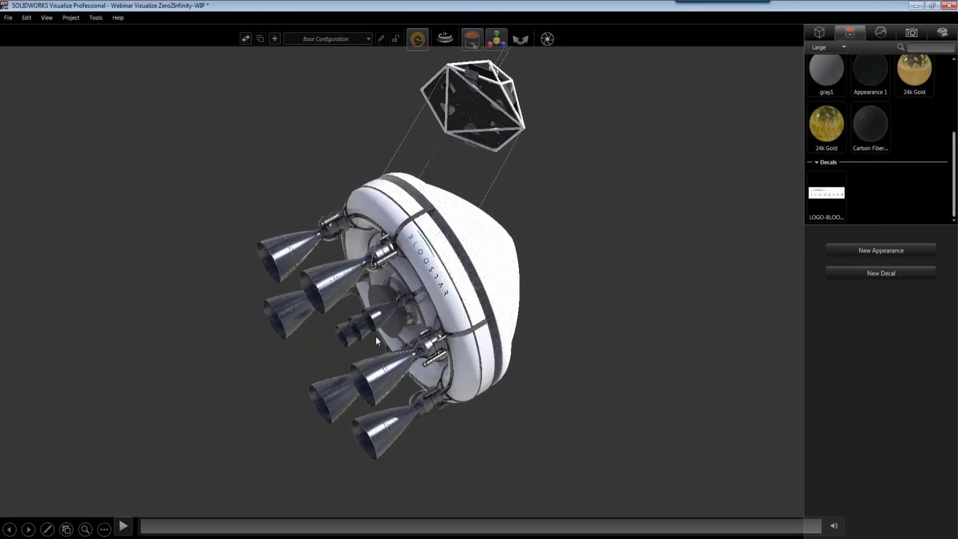
key(Right)
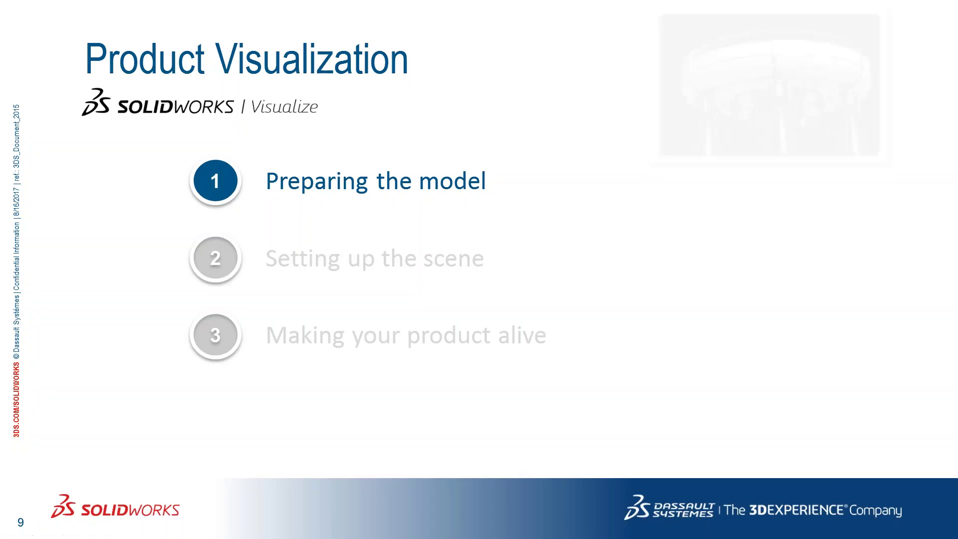
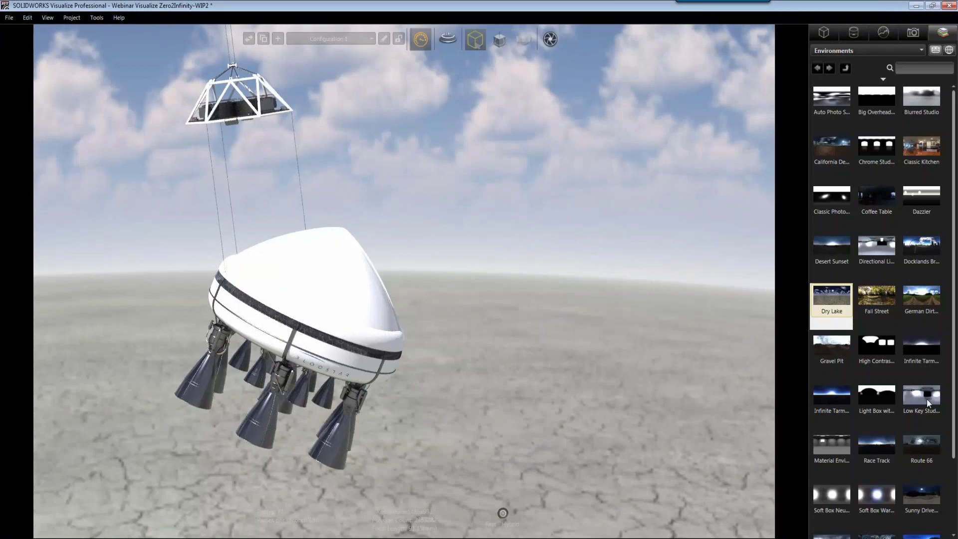
Step: Try the German Dirt and Blurred Studio environments as the rocket's scene
click(920, 303)
drag(919, 303, 625, 212)
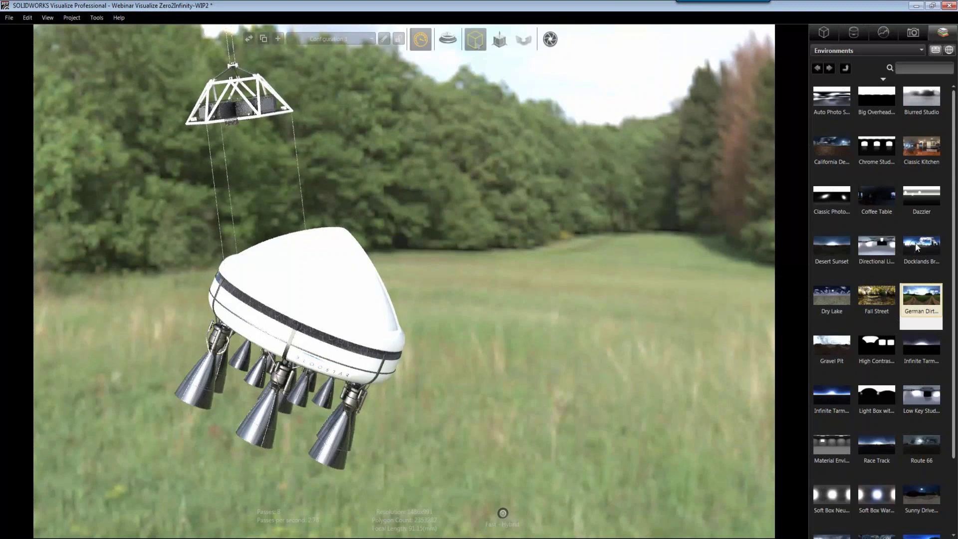
drag(915, 107, 677, 172)
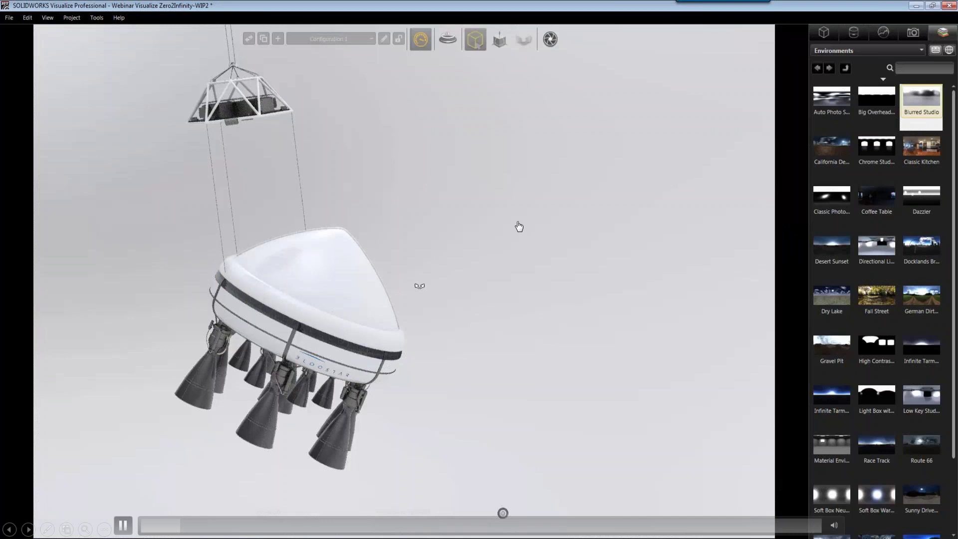
drag(417, 285, 439, 289)
Step: Try the California Desert environment and check the rocket against it from different angles
drag(832, 149, 571, 183)
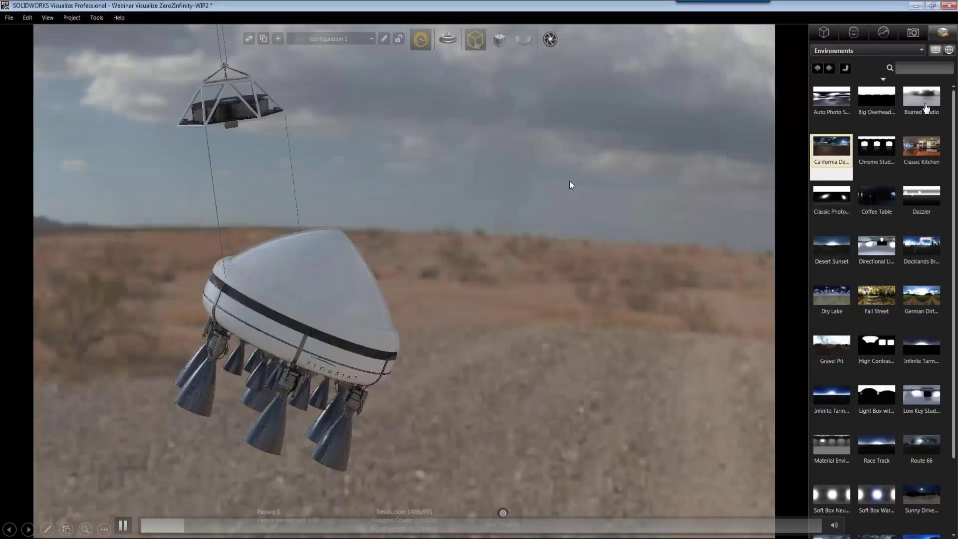
drag(492, 284, 552, 290)
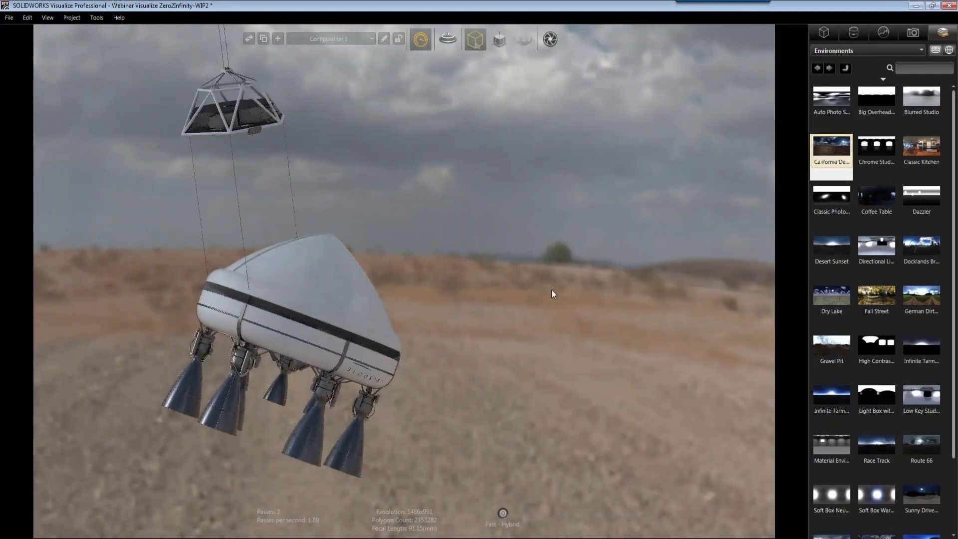
drag(441, 315, 484, 317)
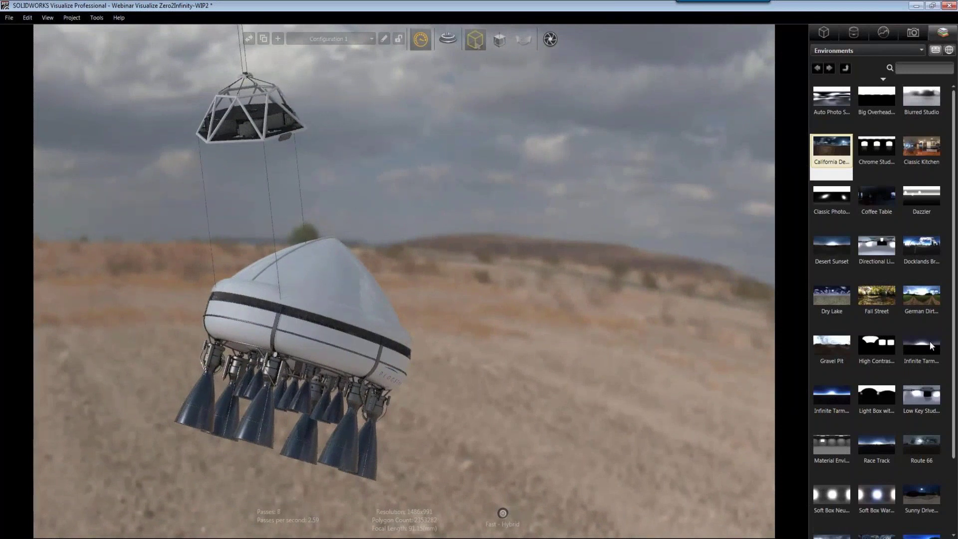
Step: Apply the Infinite Tarmac environment with the dusky sky to the rocket scene and check its lighting from another angle
drag(930, 341, 649, 240)
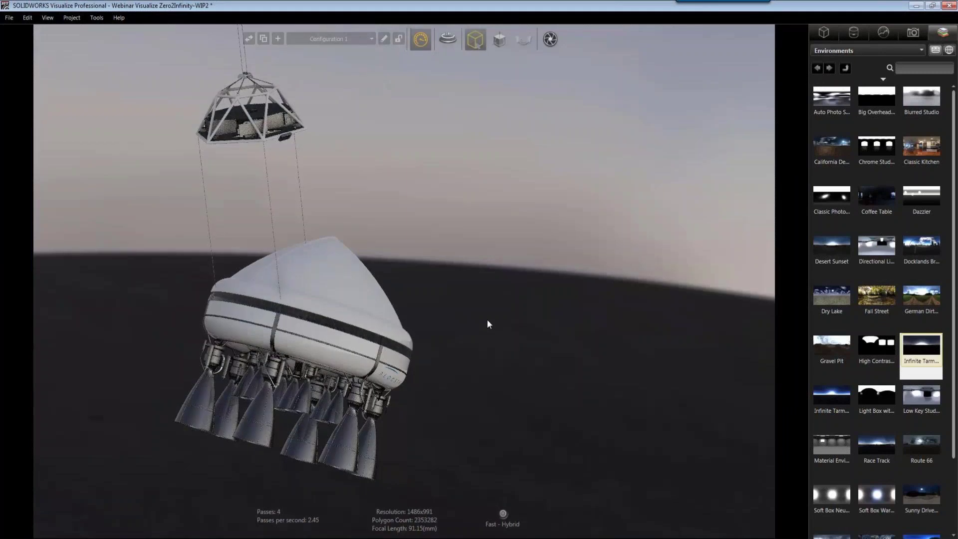
drag(488, 321, 319, 324)
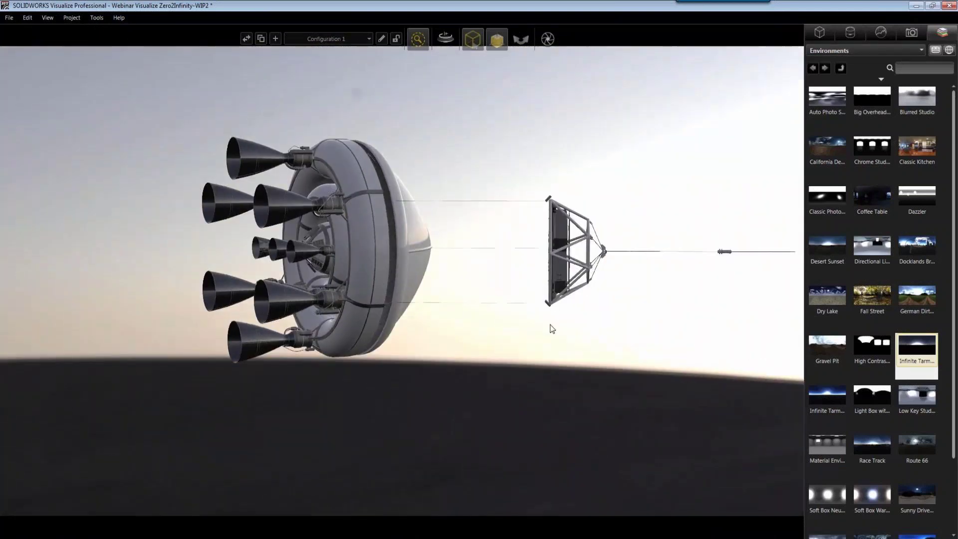
Step: Rotate the whole ENSAMBLAJE GENERAL 2 model with the object manipulator so the rocket hangs upright with its engines facing down
click(821, 35)
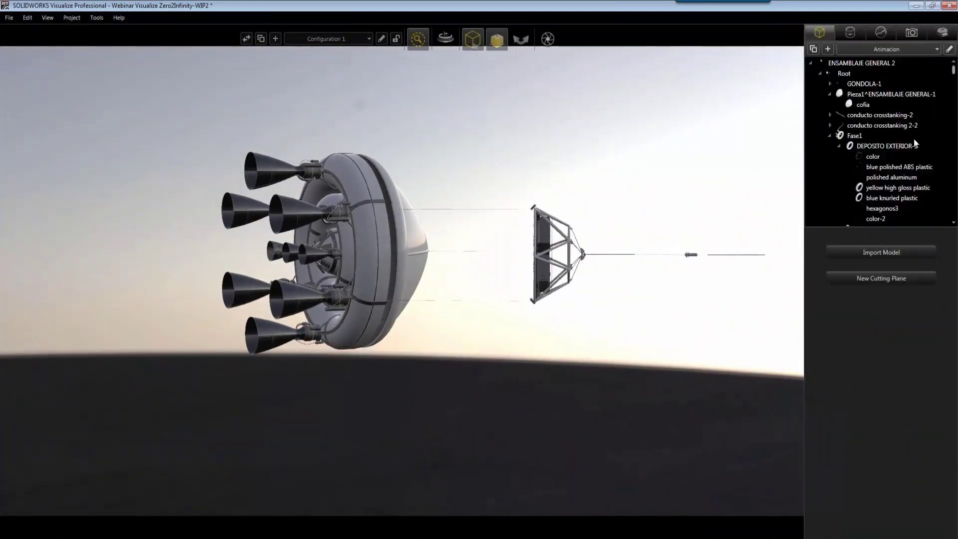
click(867, 64)
mouse_move(509, 49)
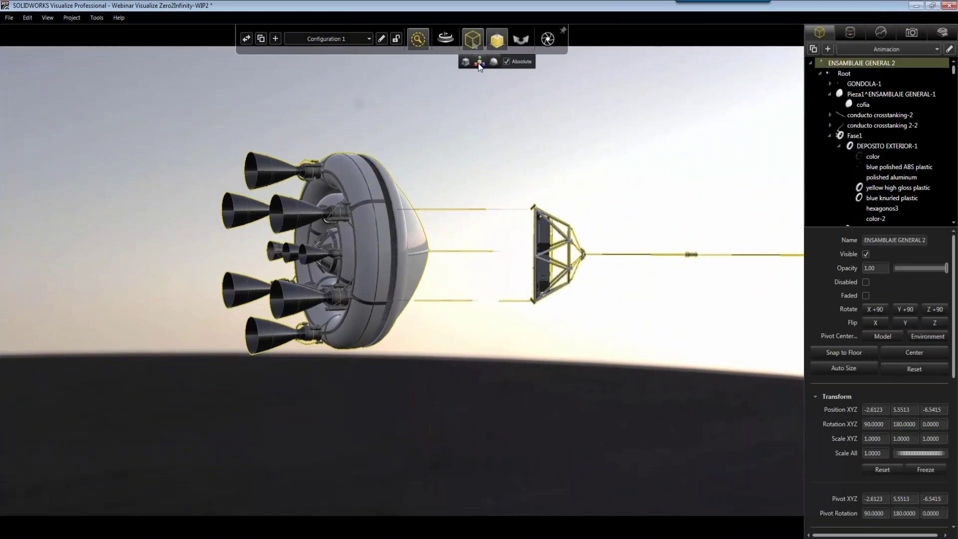
click(478, 61)
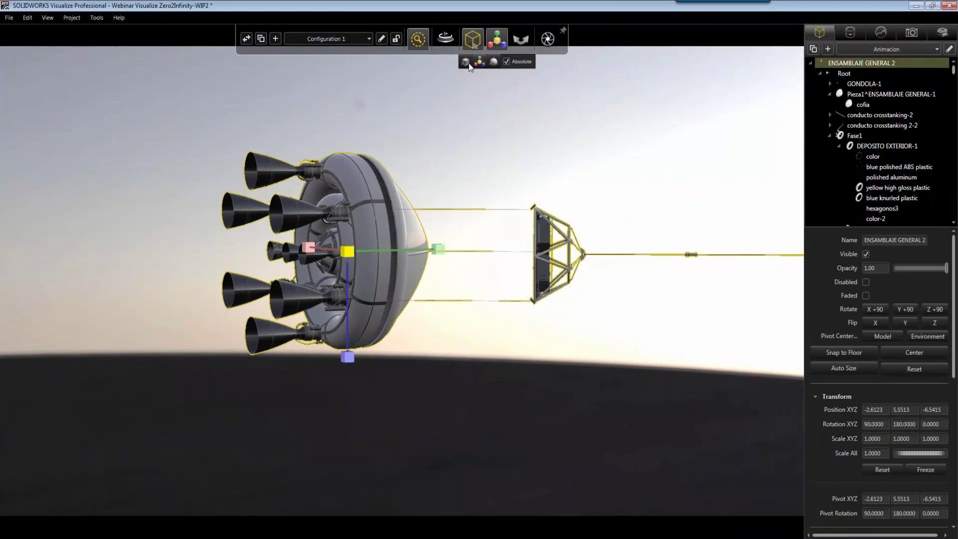
click(466, 63)
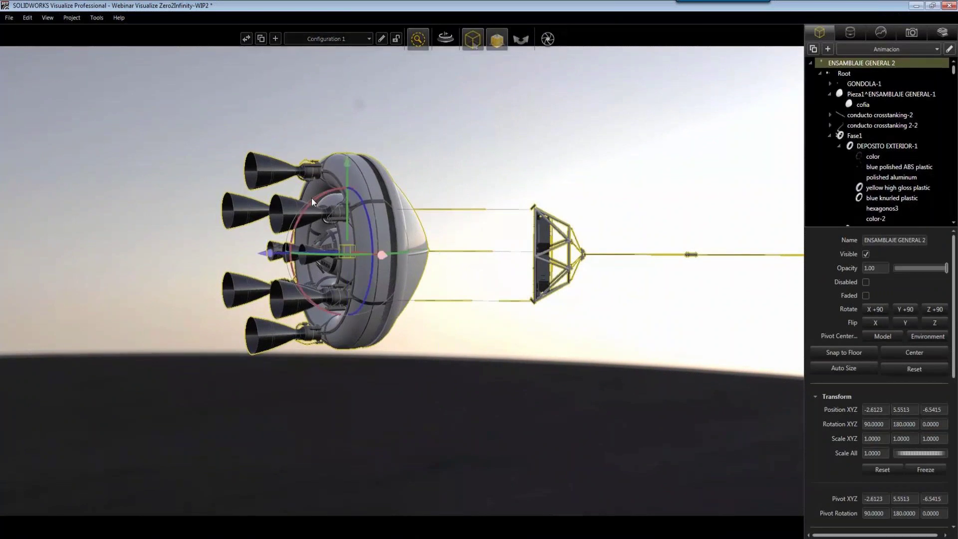
mouse_move(313, 199)
mouse_down()
mouse_move(328, 308)
mouse_move(446, 385)
mouse_move(394, 372)
mouse_move(276, 288)
mouse_move(344, 299)
mouse_move(415, 328)
mouse_move(301, 214)
mouse_move(295, 274)
mouse_move(322, 219)
mouse_move(340, 226)
mouse_move(367, 205)
mouse_move(364, 186)
mouse_move(310, 201)
mouse_move(316, 194)
mouse_up()
click(527, 224)
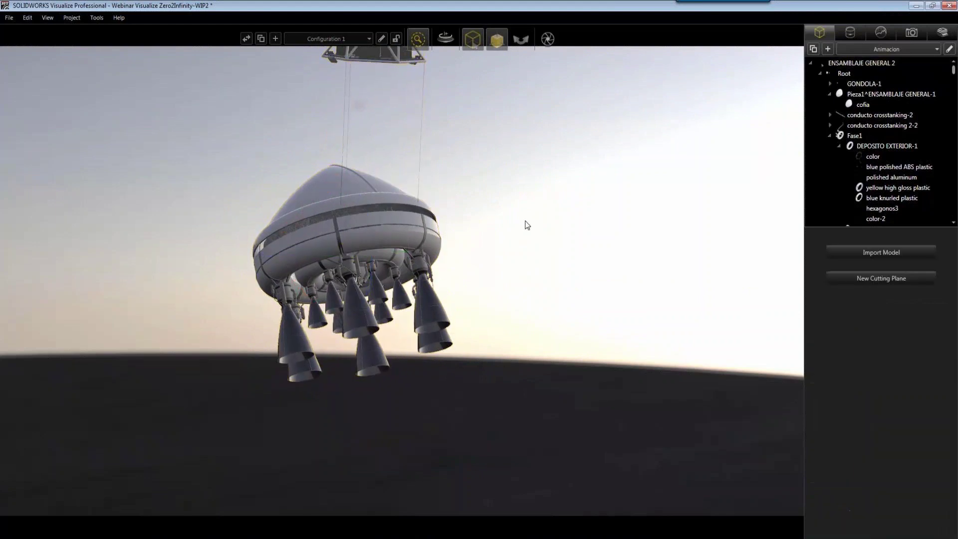
Step: Switch the viewport to the Fast render mode and check the rocket from above
drag(338, 429, 483, 278)
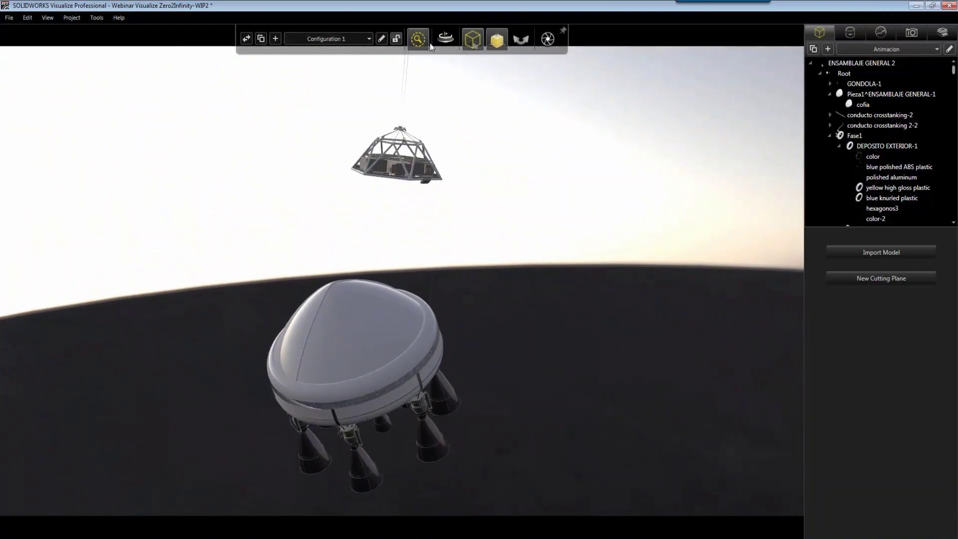
mouse_move(418, 40)
click(396, 64)
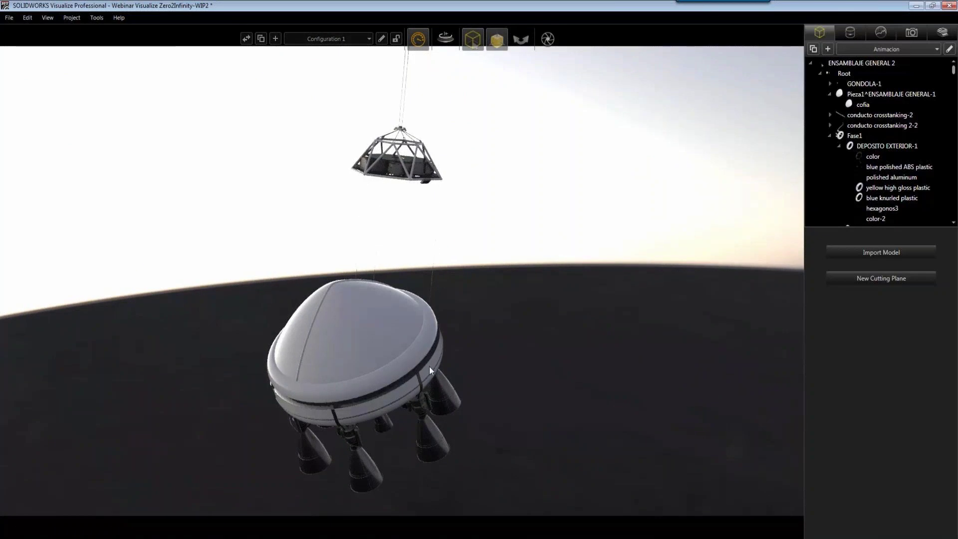
drag(511, 383, 466, 345)
Step: Try the Accurate render mode on the rocket scene and return to Fast mode
mouse_move(410, 40)
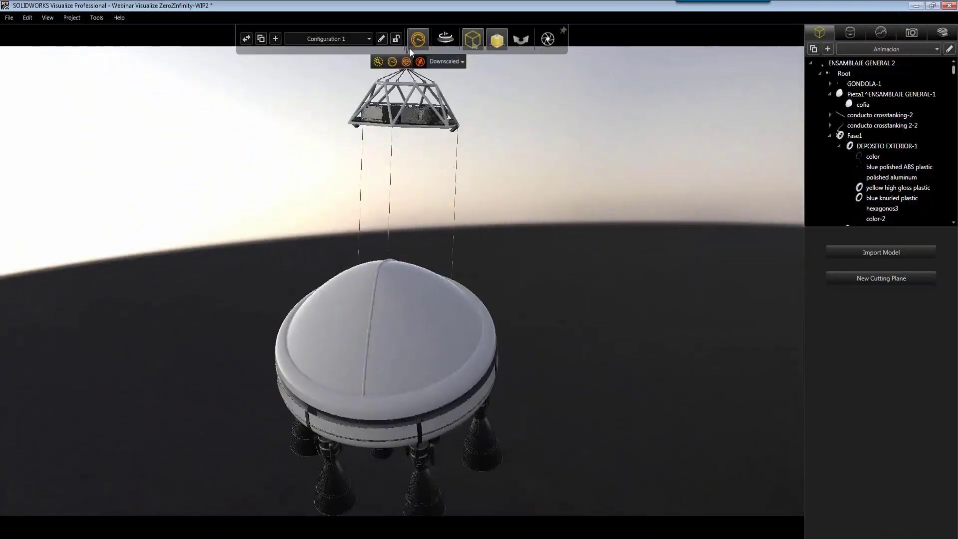
click(407, 61)
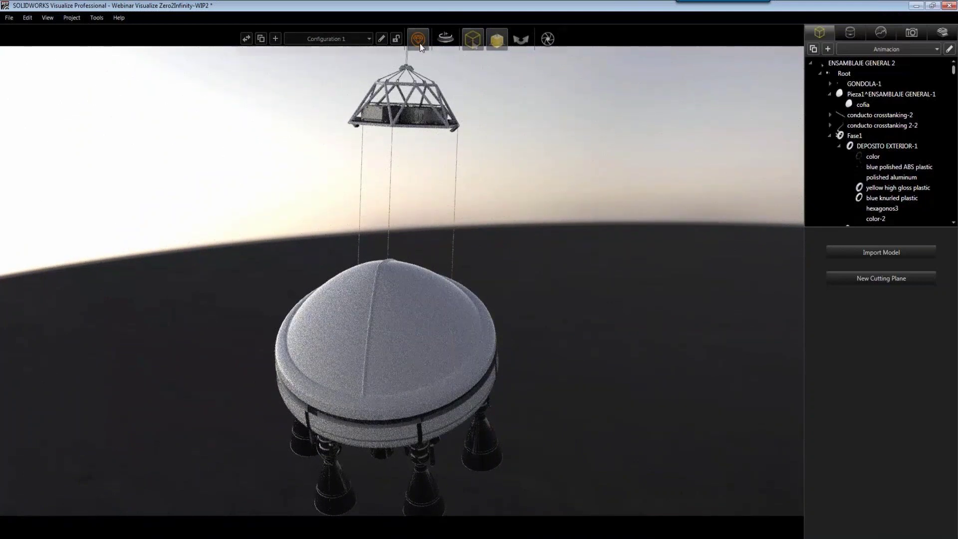
mouse_move(414, 52)
click(406, 62)
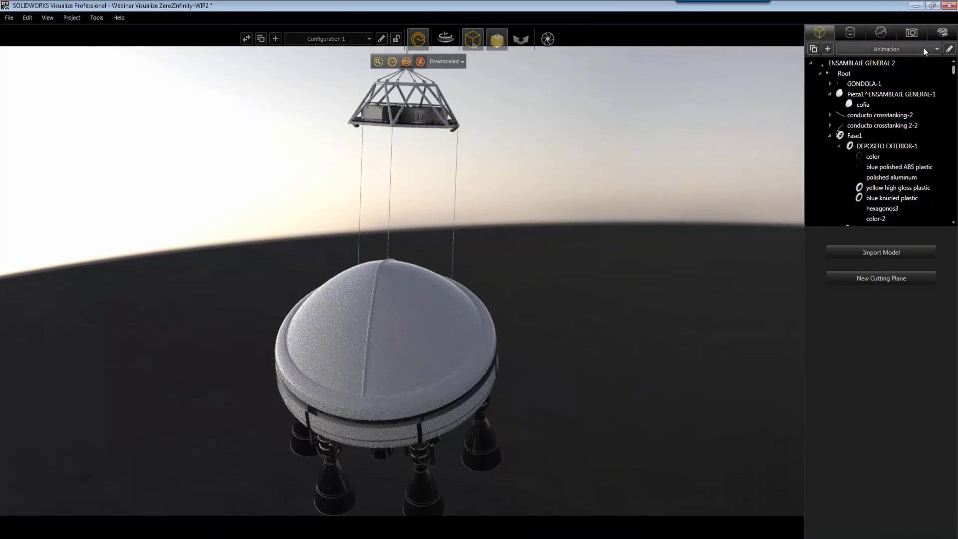
Step: Apply the Dry Lake environment to the scene and examine the rocket against it from different distances and angles
click(943, 33)
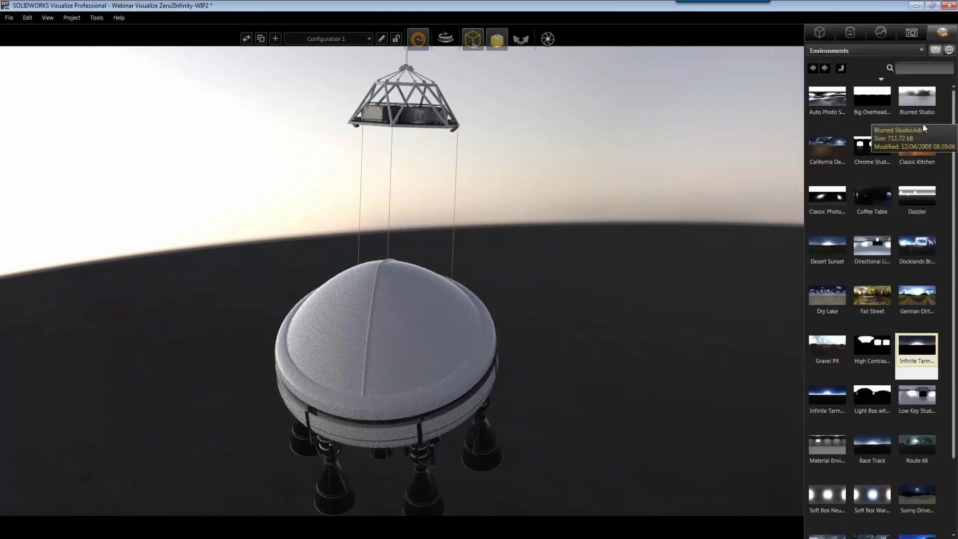
drag(838, 295, 547, 262)
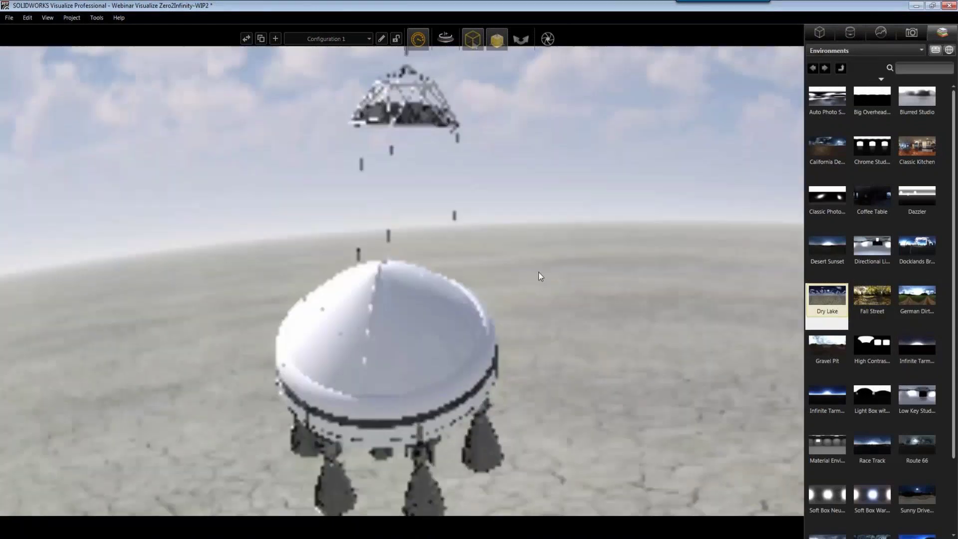
scroll(508, 307, down, 10)
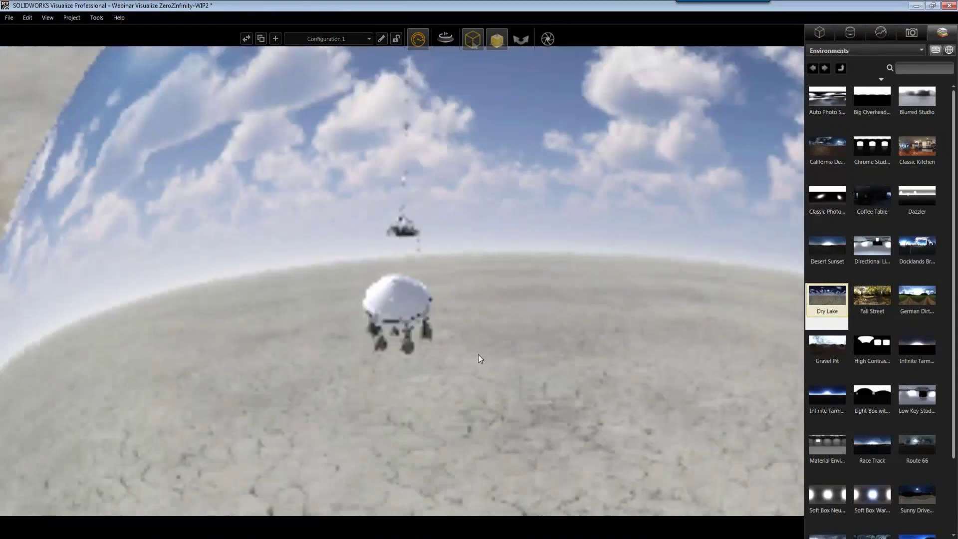
scroll(447, 337, down, 10)
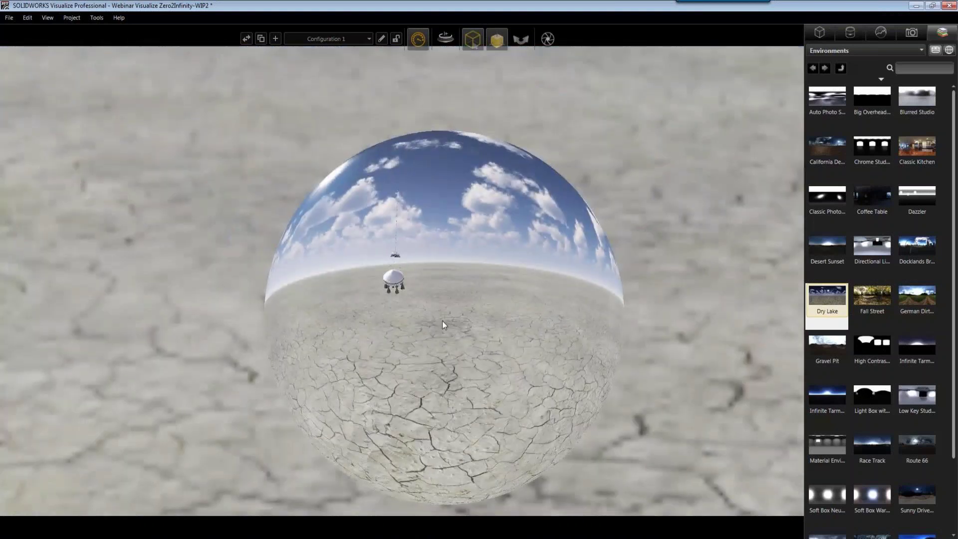
scroll(442, 321, up, 10)
drag(321, 250, 258, 233)
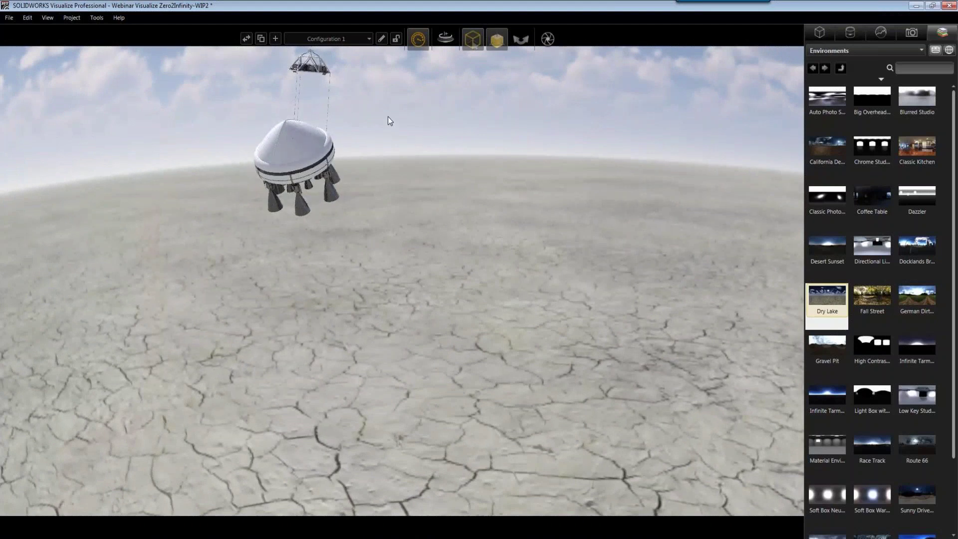
drag(301, 218, 369, 124)
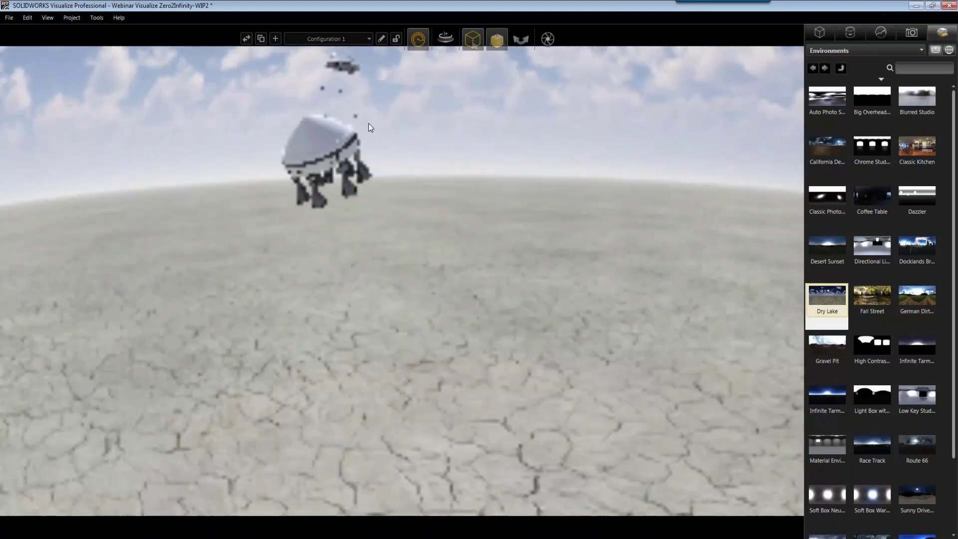
scroll(405, 71, up, 5)
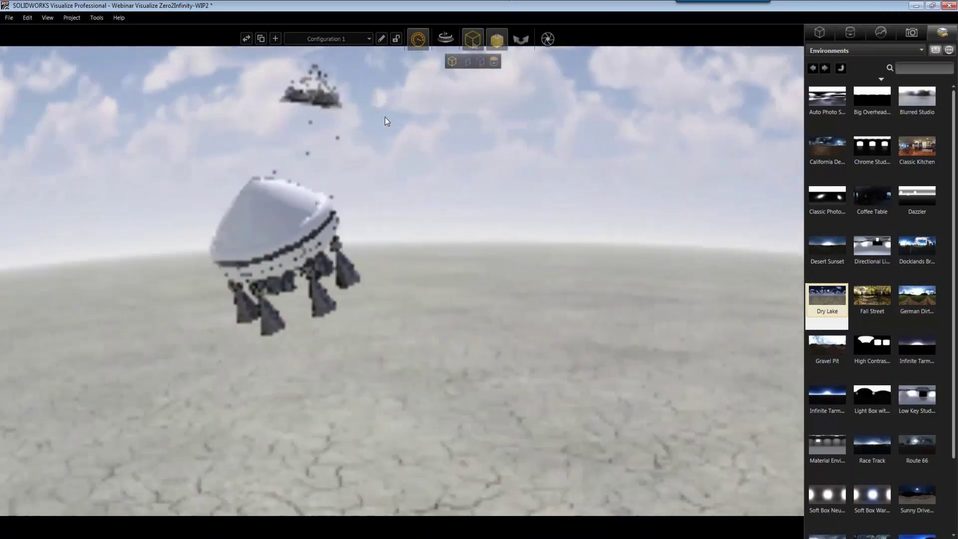
scroll(384, 117, up, 2)
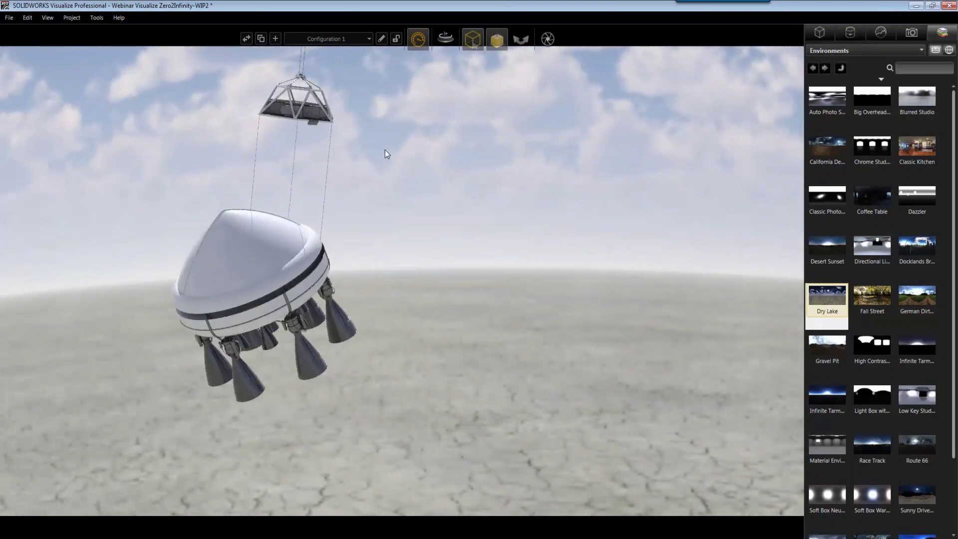
mouse_move(421, 49)
drag(363, 313, 454, 370)
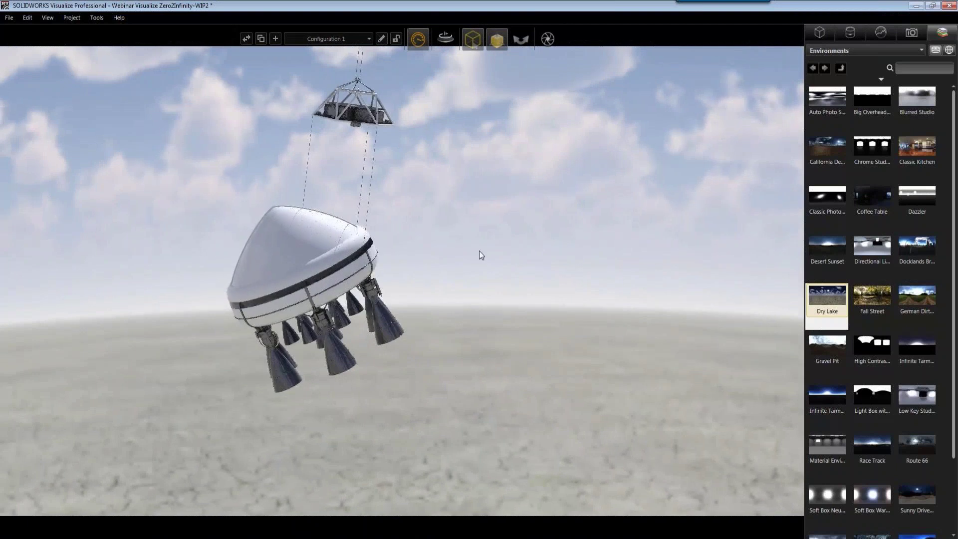
Step: Rotate the Dry Lake environment to about 149.6 degrees to change the lighting on the rocket
click(856, 35)
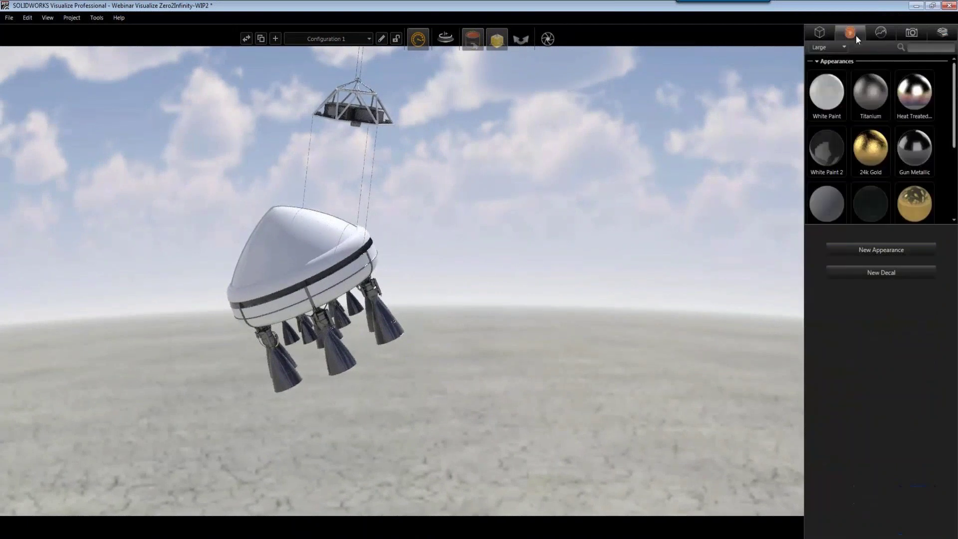
click(881, 34)
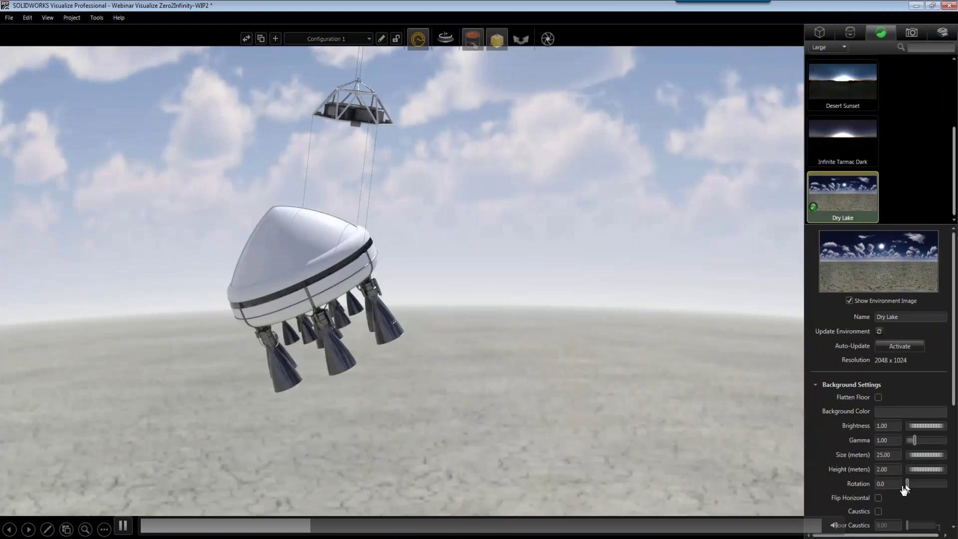
mouse_move(908, 483)
mouse_down()
mouse_move(931, 485)
mouse_move(922, 486)
mouse_up()
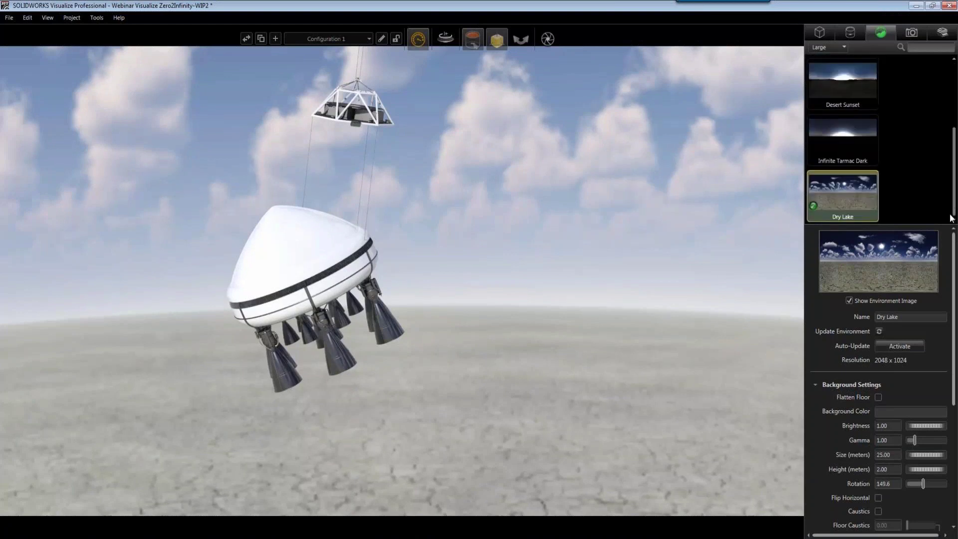
Step: Add stratosphere3.jpg as the scene's backplate and reposition the rocket in the view to the left of the sun
right_click(908, 207)
click(924, 164)
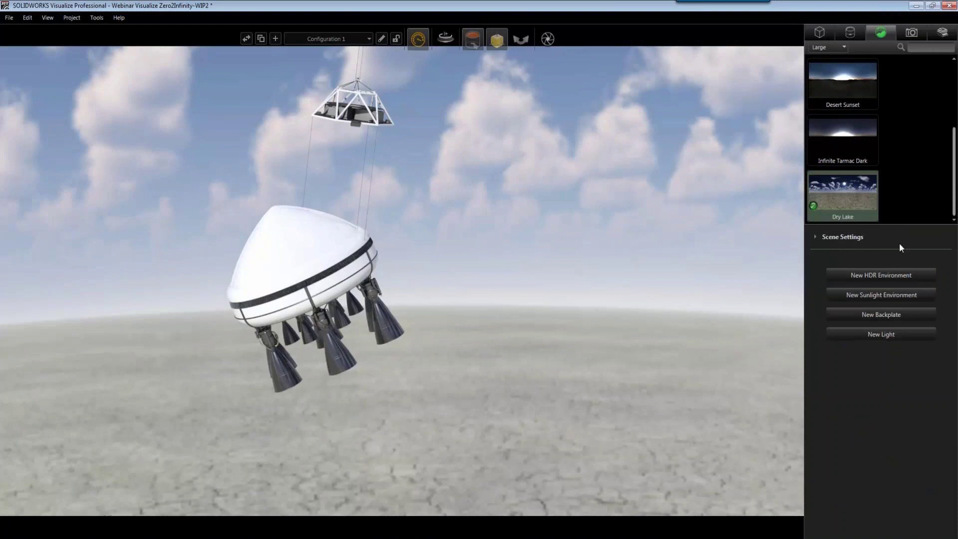
click(883, 314)
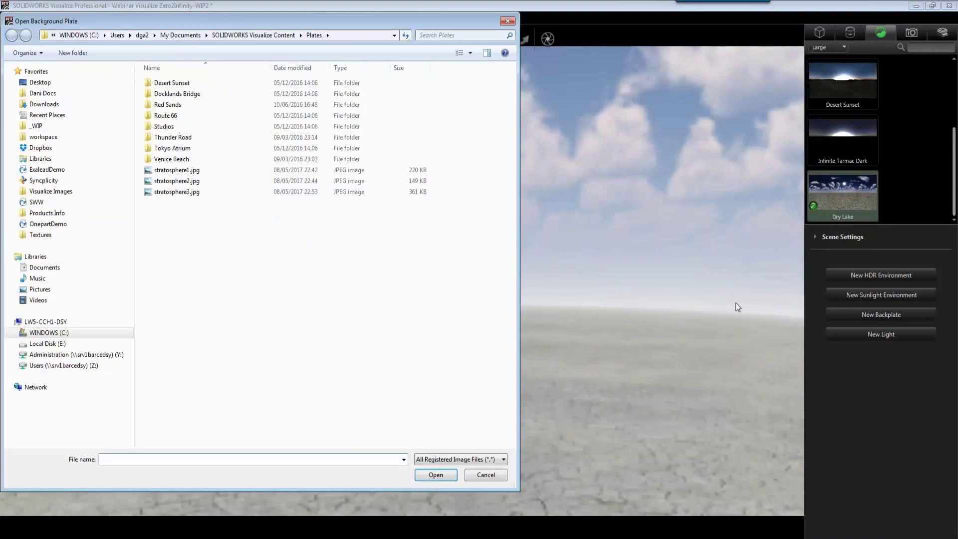
click(202, 193)
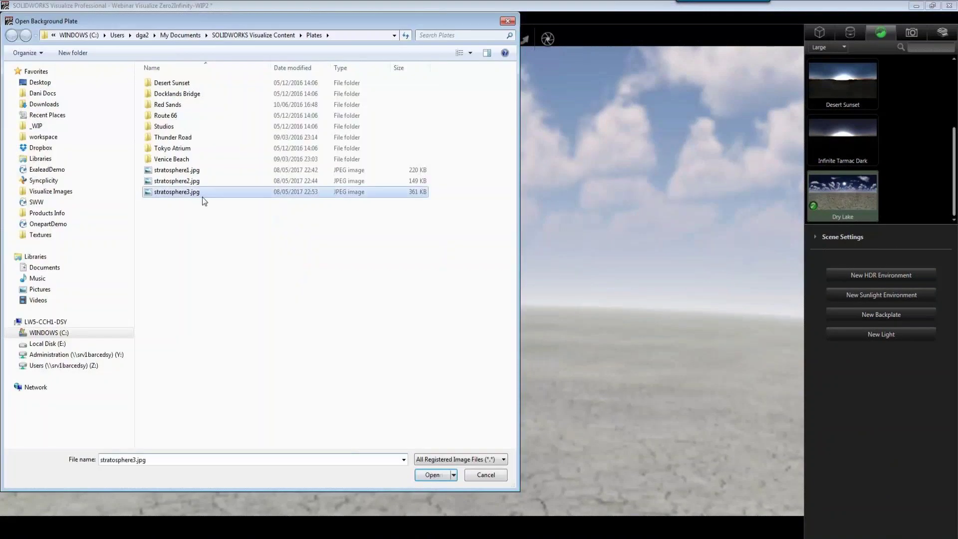
click(428, 474)
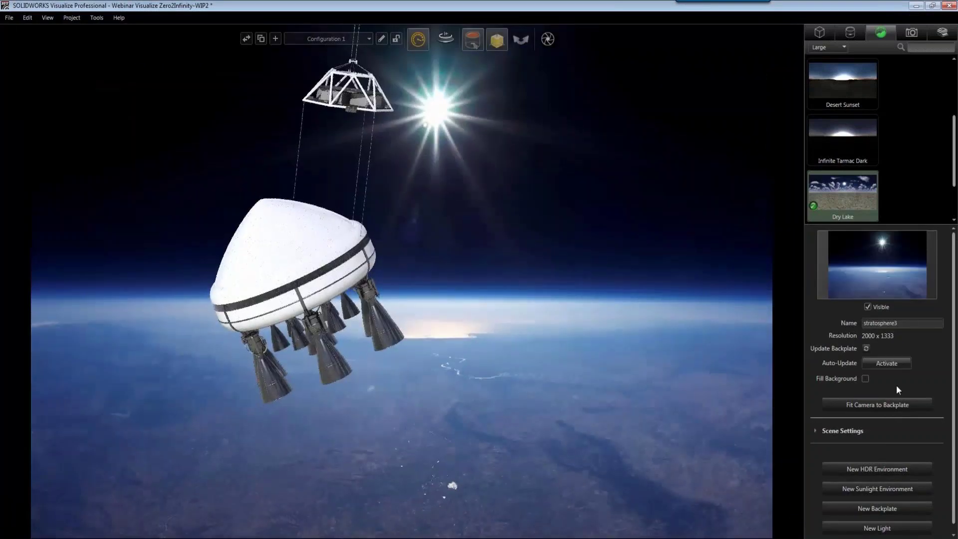
drag(419, 214, 448, 230)
middle_drag(468, 291, 264, 283)
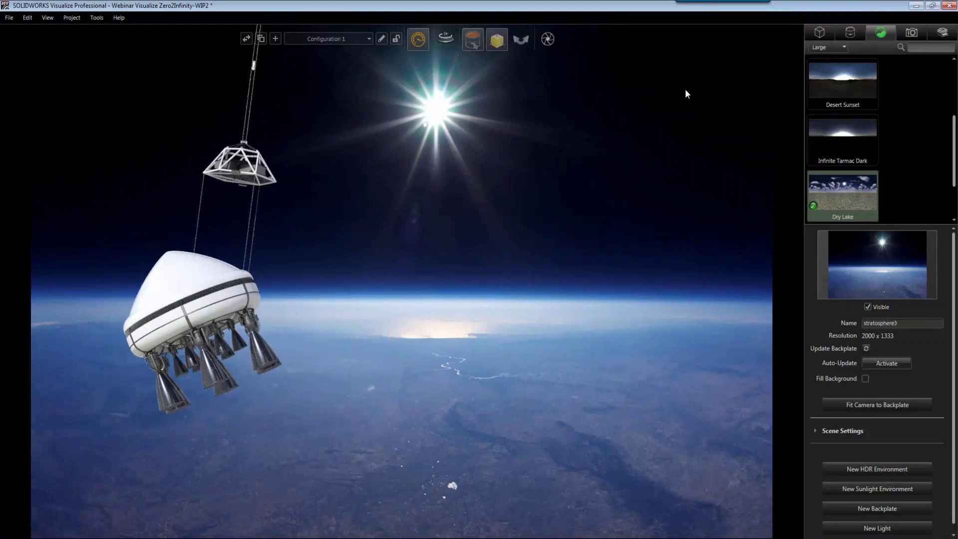
Step: Check the rocket through the Animada camera and return to the unlocked default camera
click(912, 32)
click(926, 84)
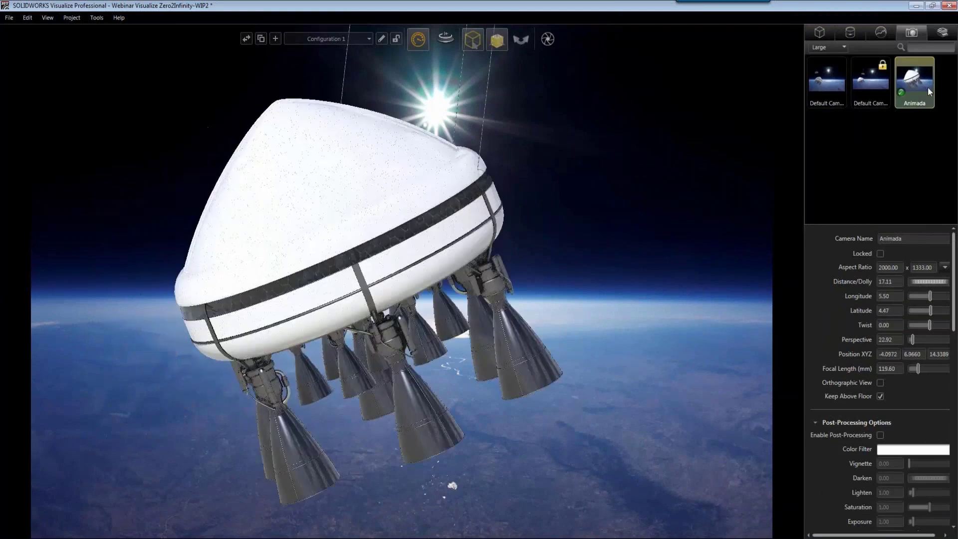
click(821, 83)
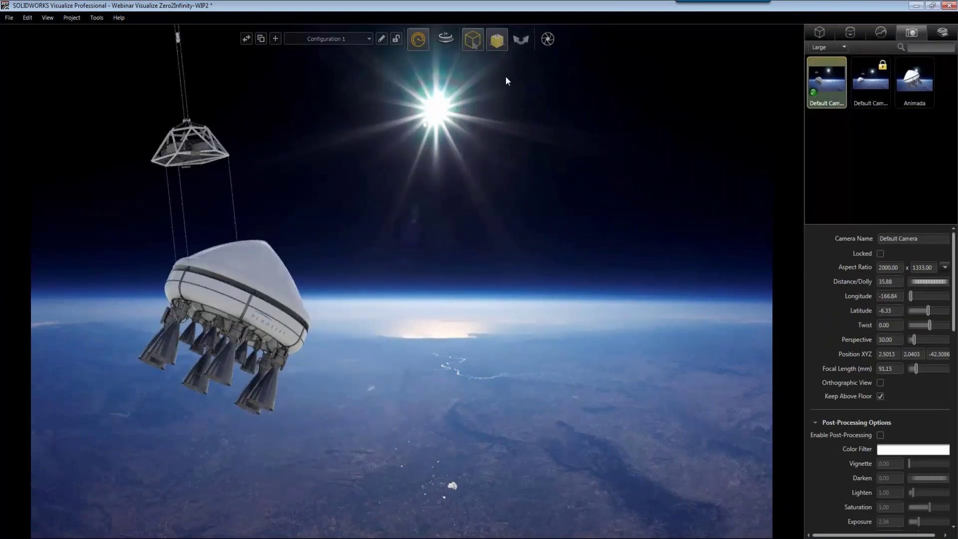
Step: Reframe the default camera closer to the rocket, at a distance of about 29.06, with the BLOOSTAR logo in view
mouse_move(418, 48)
drag(217, 276, 226, 298)
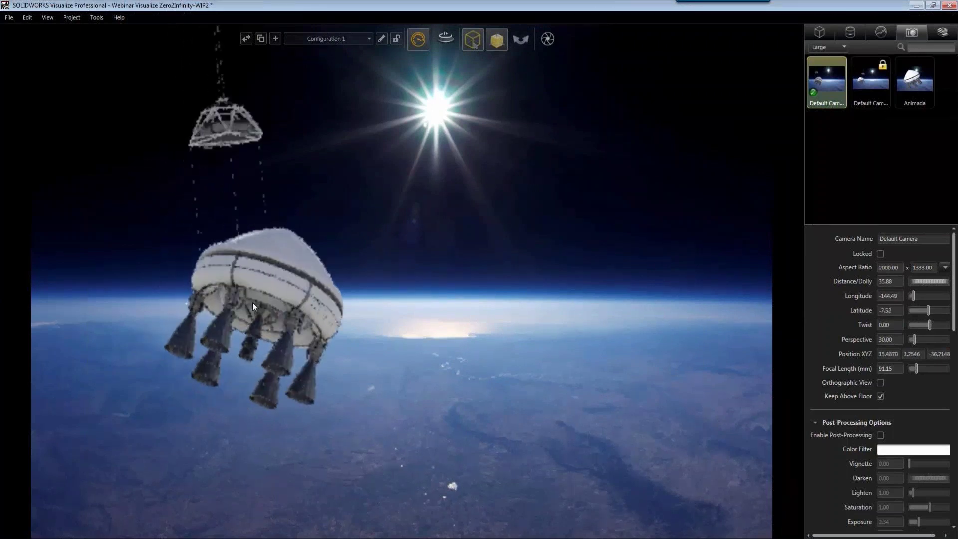
scroll(317, 319, up, 3)
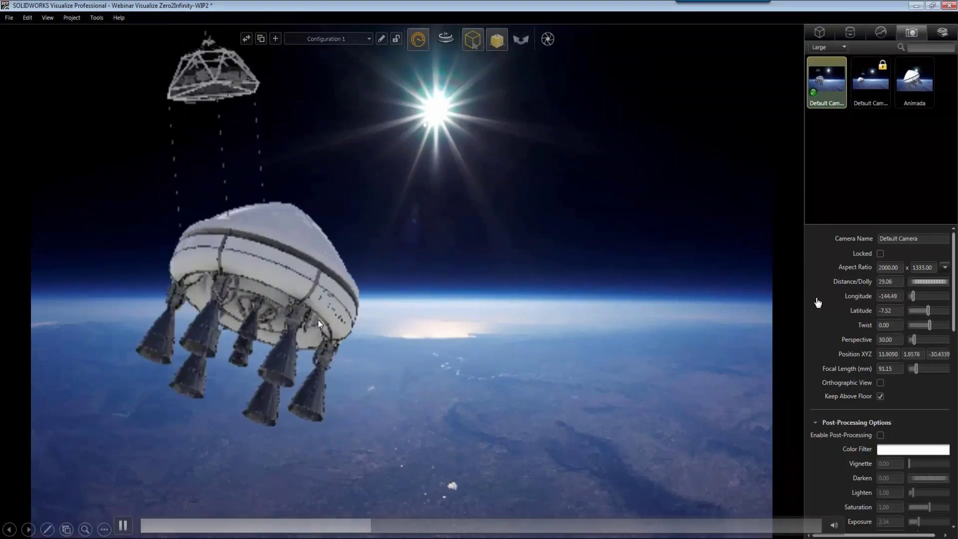
Step: Duplicate the default camera to store the current view and turn off the object manipulator
right_click(840, 83)
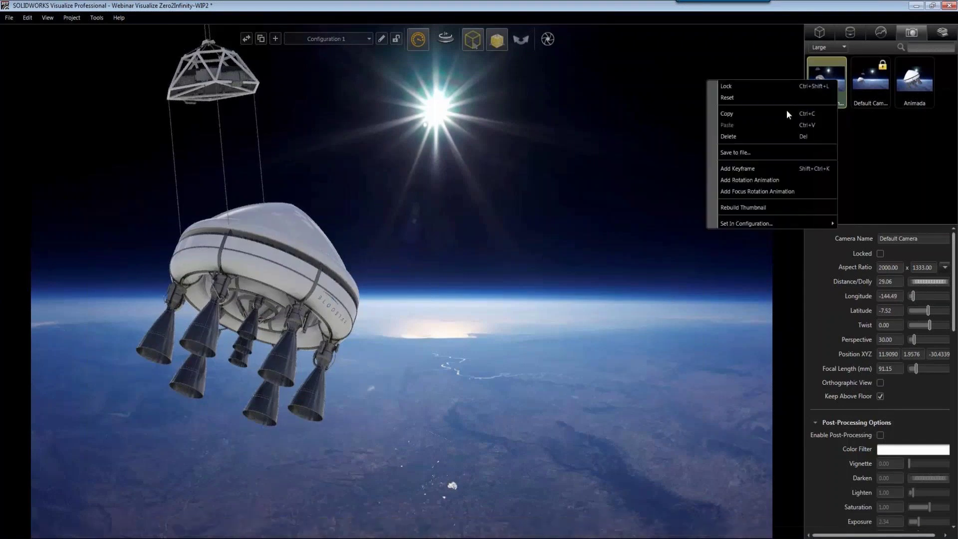
click(842, 149)
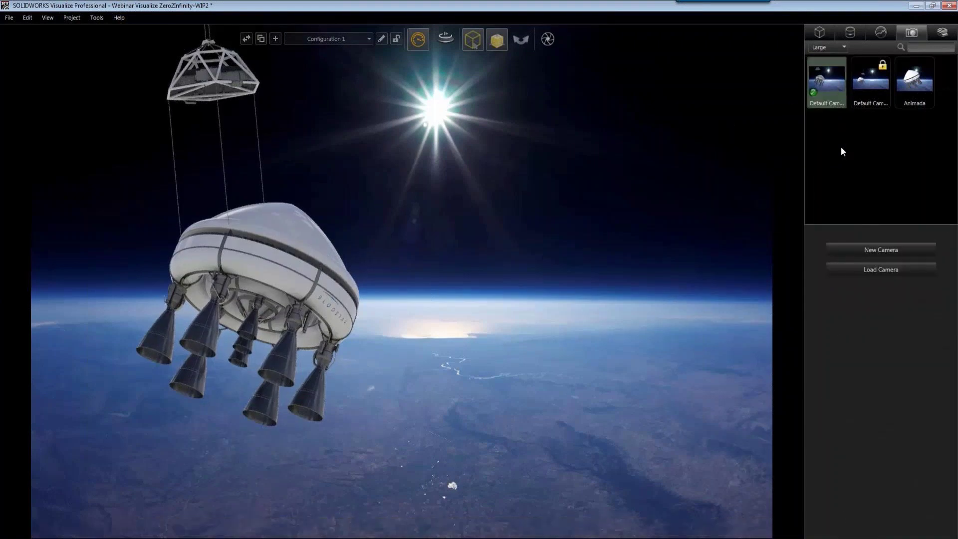
double_click(838, 142)
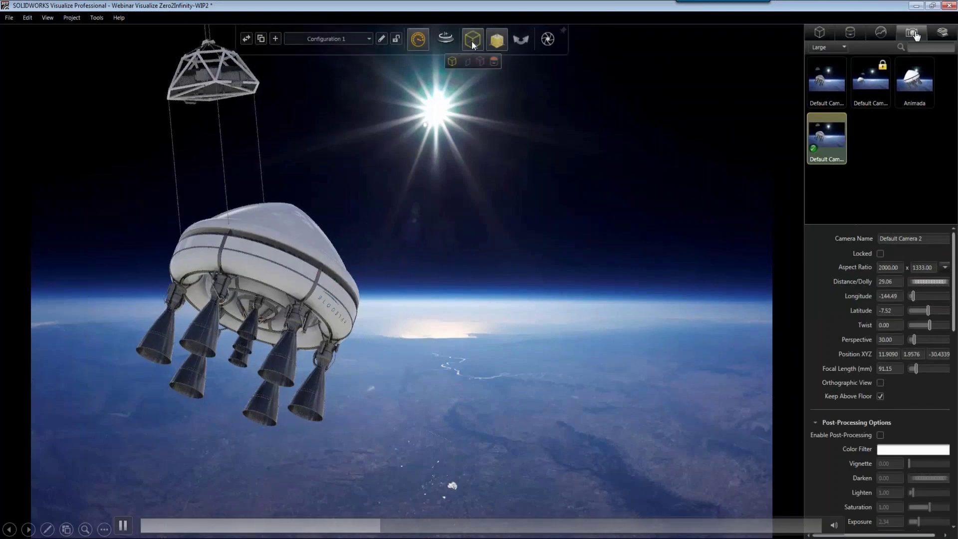
click(496, 42)
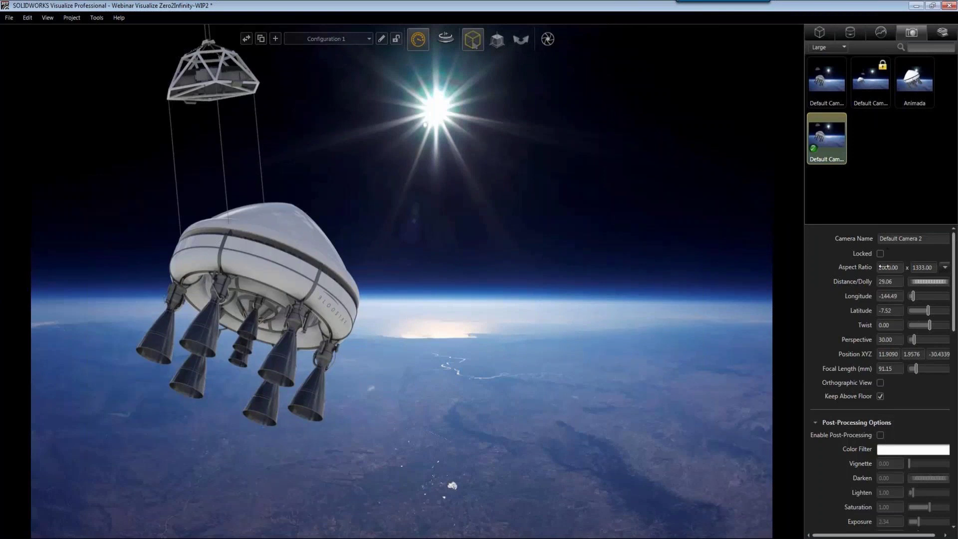
Step: Rename the duplicated camera as Camera 2
drag(928, 237, 806, 238)
click(901, 238)
key(BackSpace)
Step: Compare the common aspect ratio presets for Camera 2 and apply 35mm 3:2
click(946, 269)
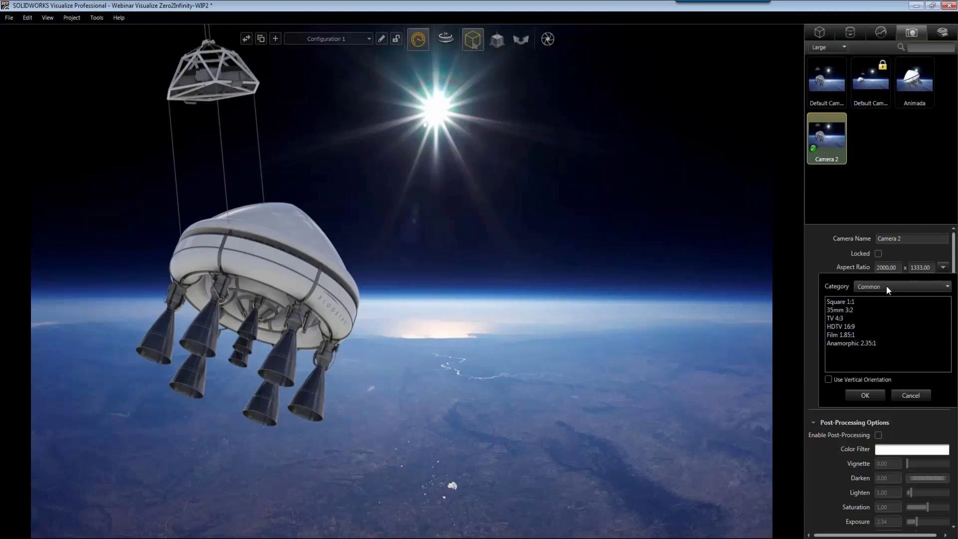
click(837, 327)
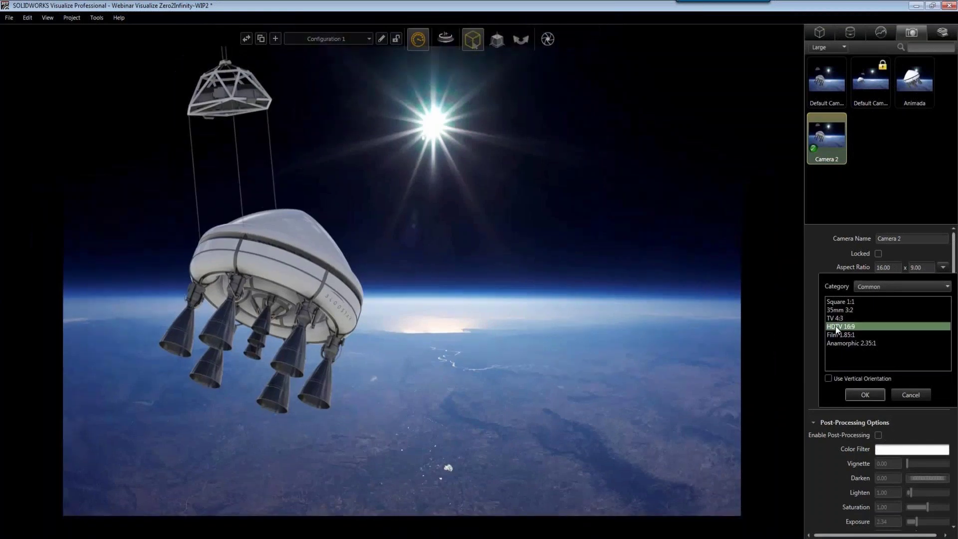
click(843, 310)
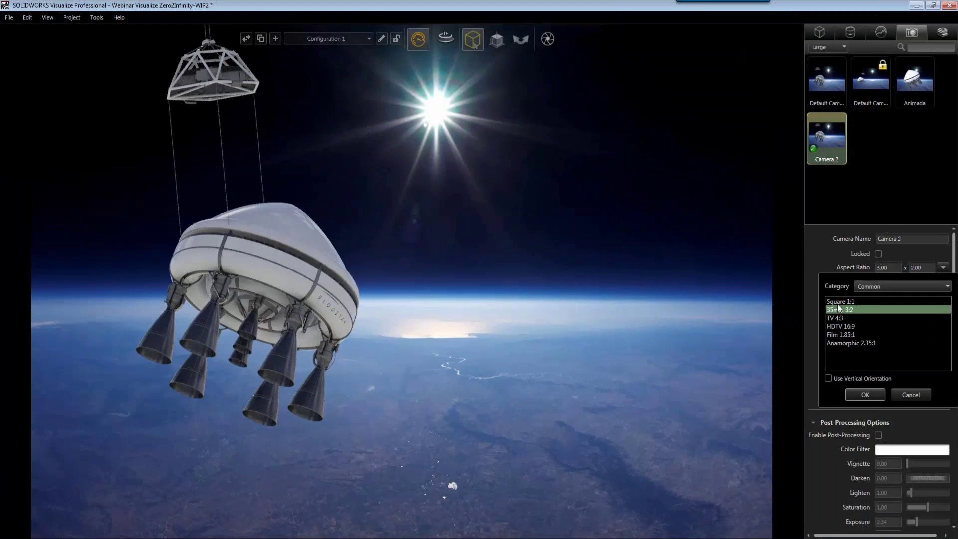
click(839, 302)
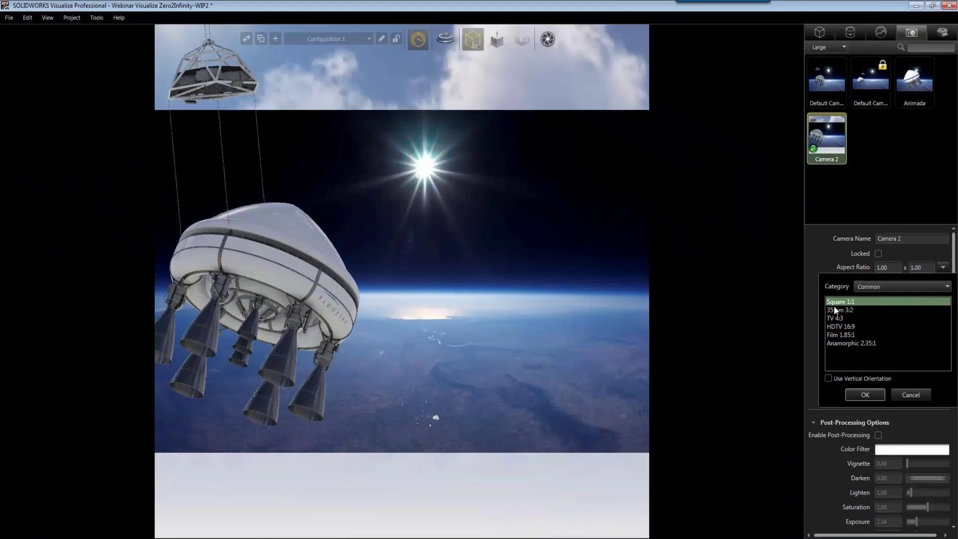
click(839, 327)
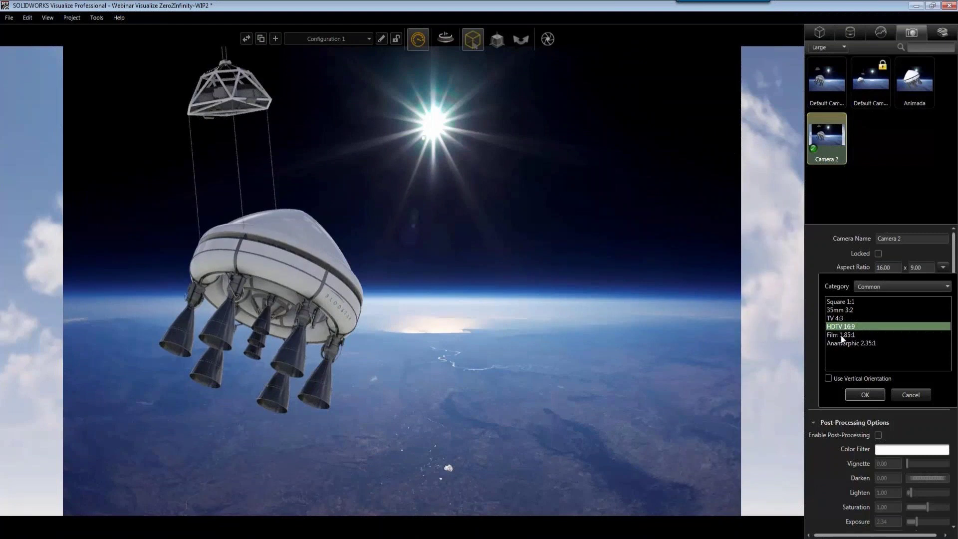
click(839, 310)
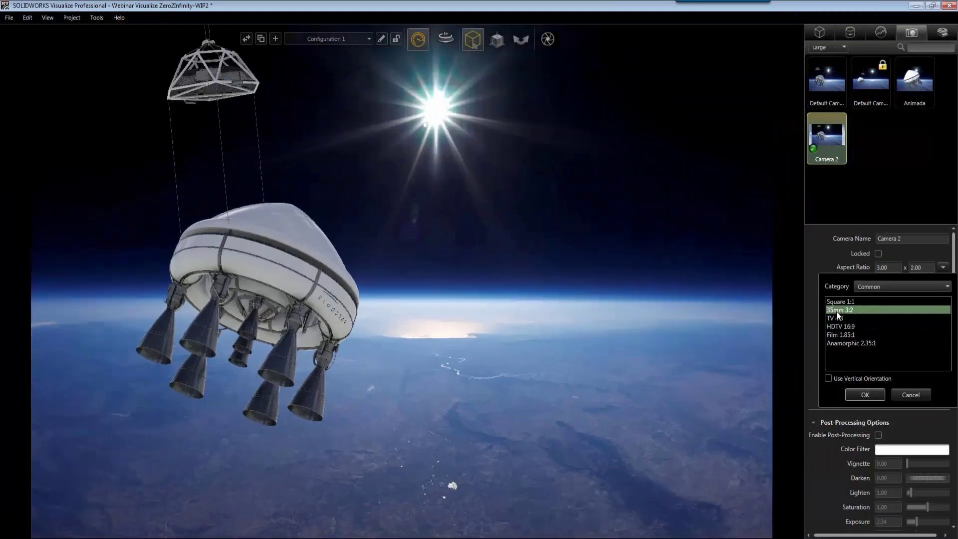
click(865, 395)
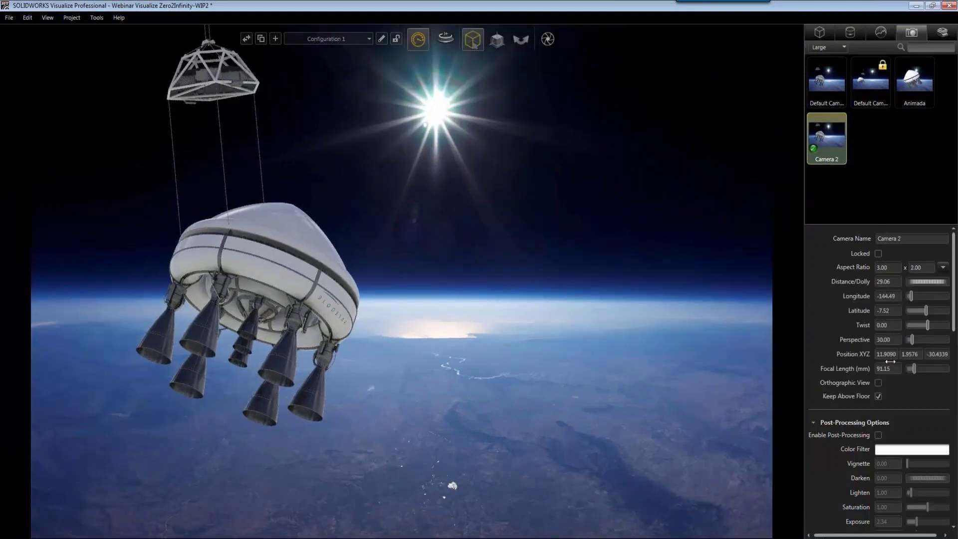
Step: Re-angle Camera 2 to about -170.83 longitude and -9.92 latitude, with perspective at 86.93 and focal length at 30.11 mm
drag(911, 294, 924, 343)
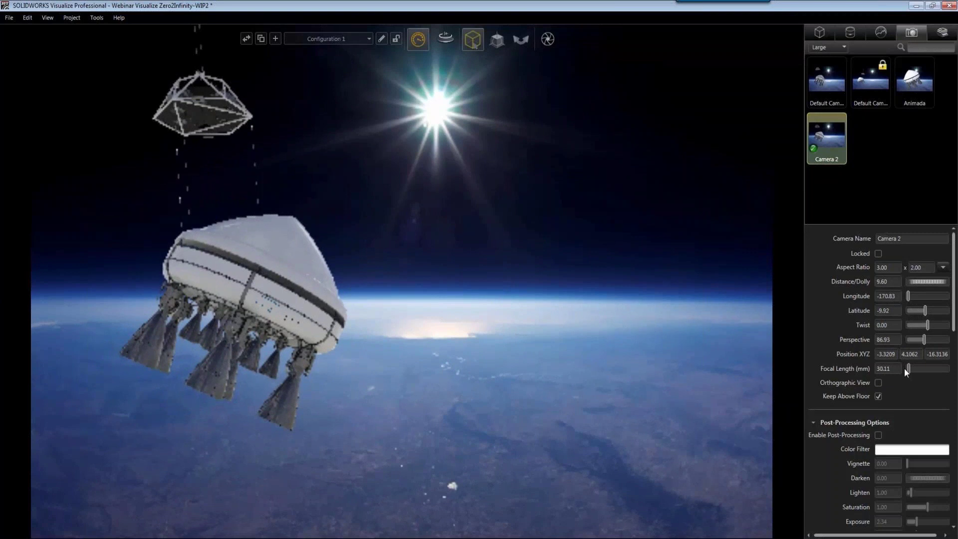
drag(909, 367, 907, 370)
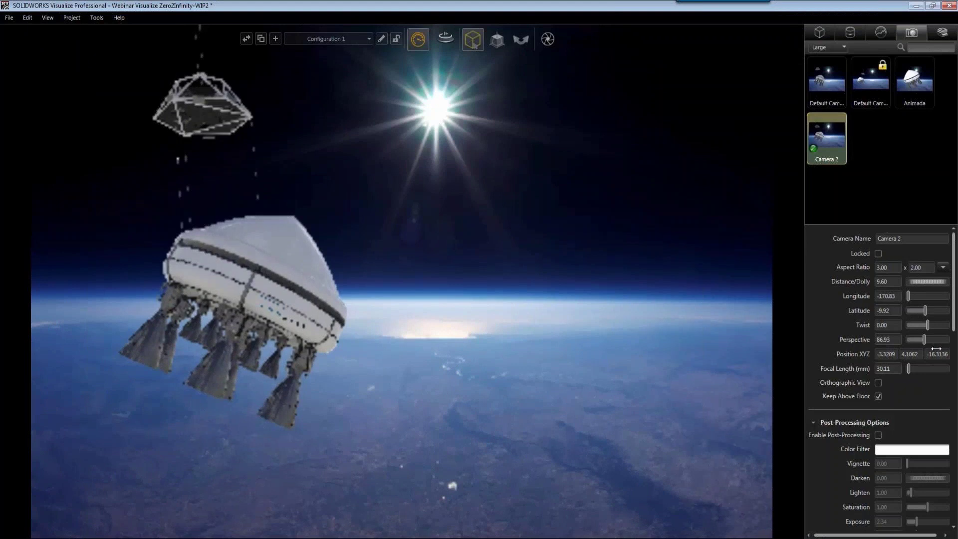
Step: Enable post-processing for Camera 2 and set its vignette to 24.39
scroll(895, 325, down, 5)
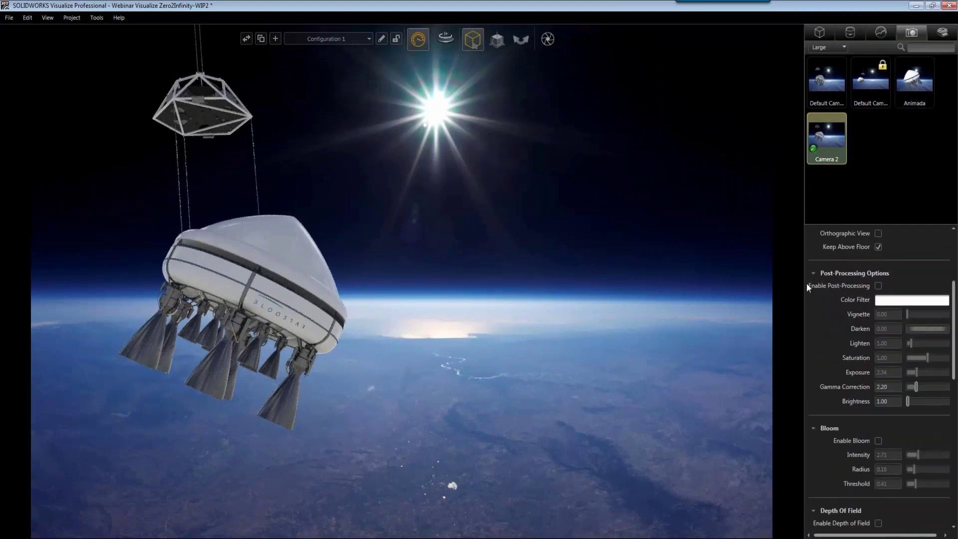
click(878, 286)
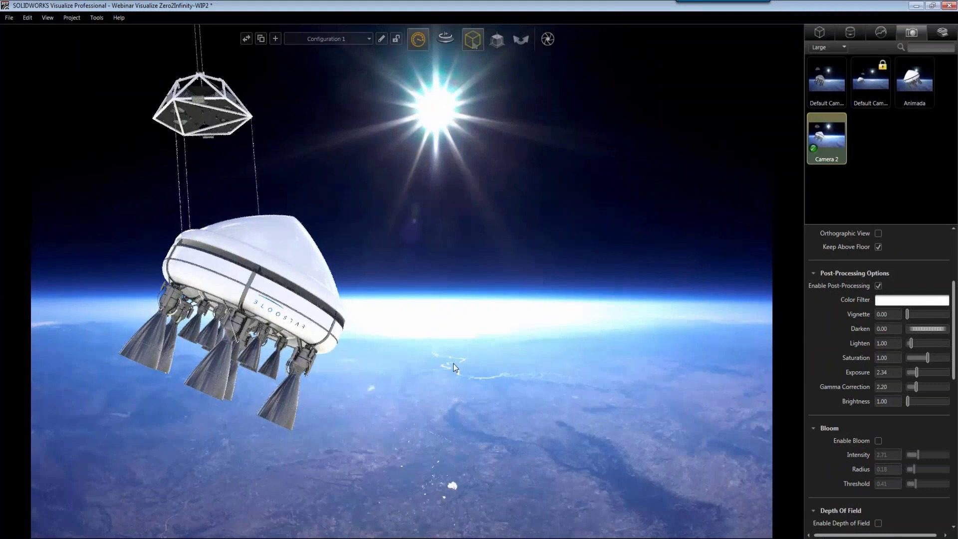
click(908, 315)
click(910, 316)
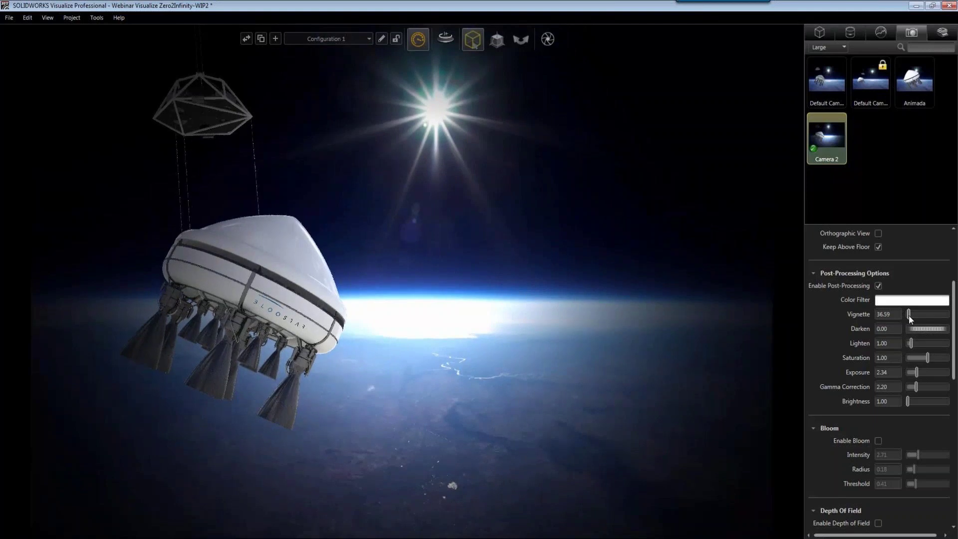
scroll(910, 319, up, 1)
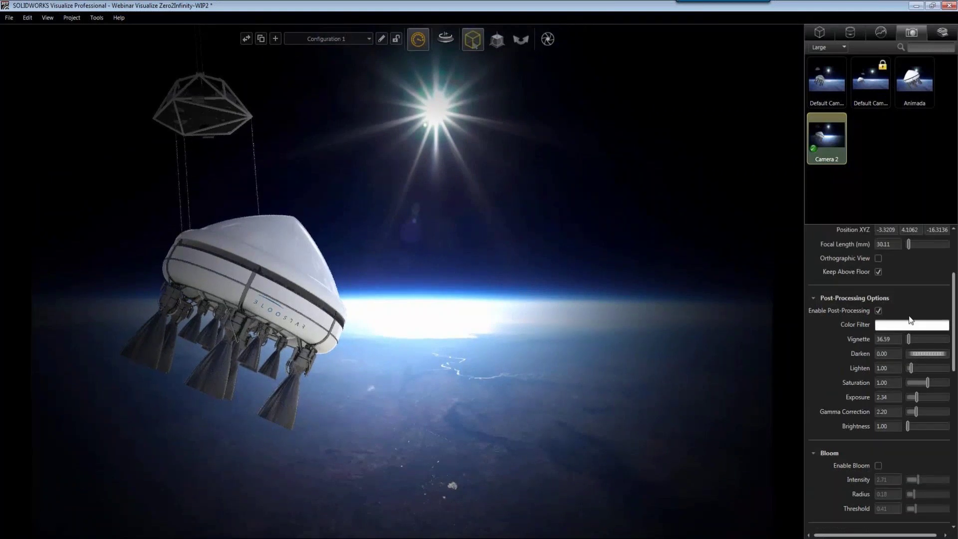
scroll(909, 320, down, 1)
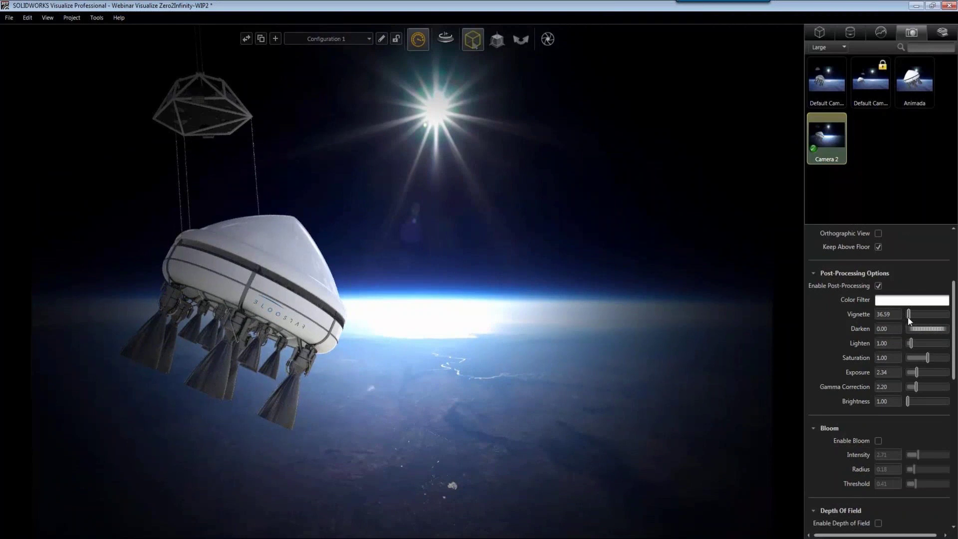
scroll(908, 319, down, 1)
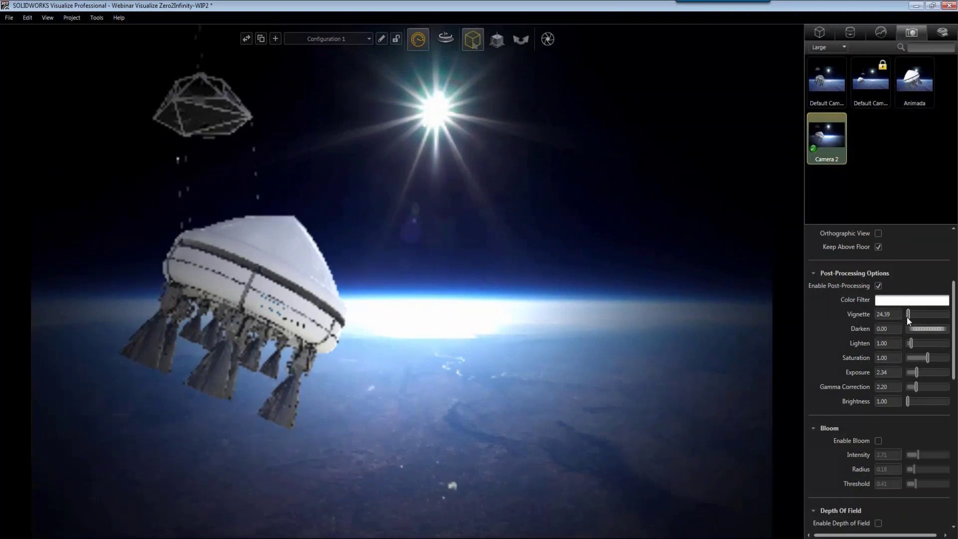
Step: Set Camera 2's post-processing to Lighten 1.85, Saturation 0.61 and Exposure 2.95
scroll(913, 344, up, 1)
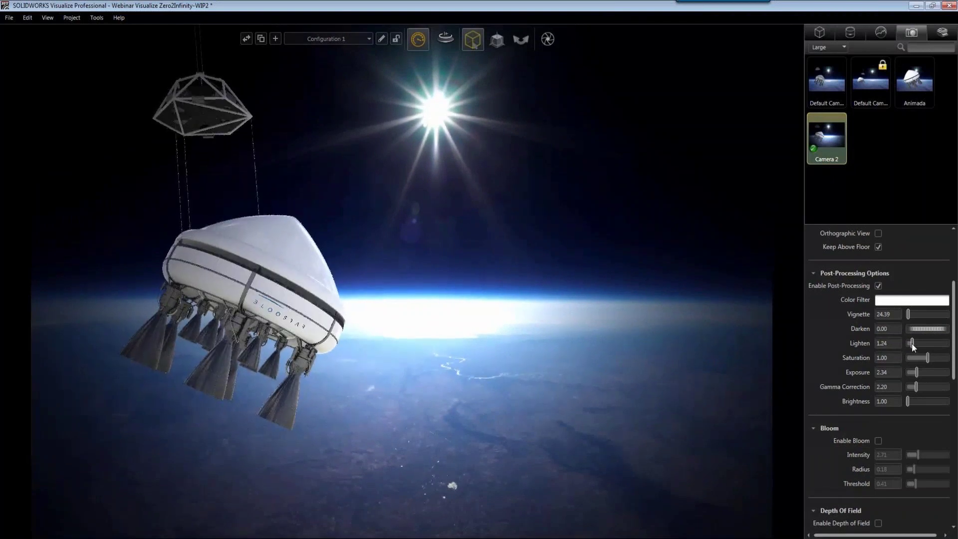
scroll(912, 345, up, 2)
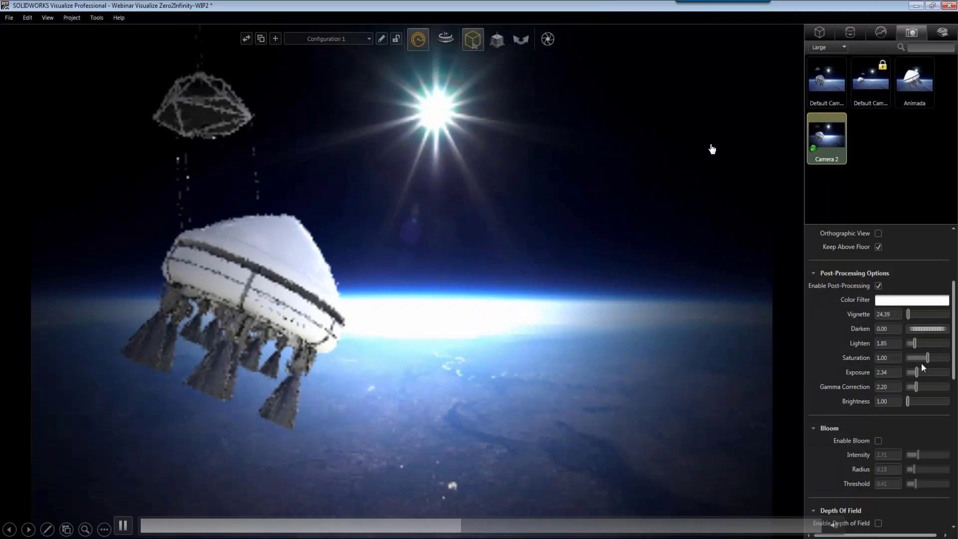
drag(928, 358, 911, 358)
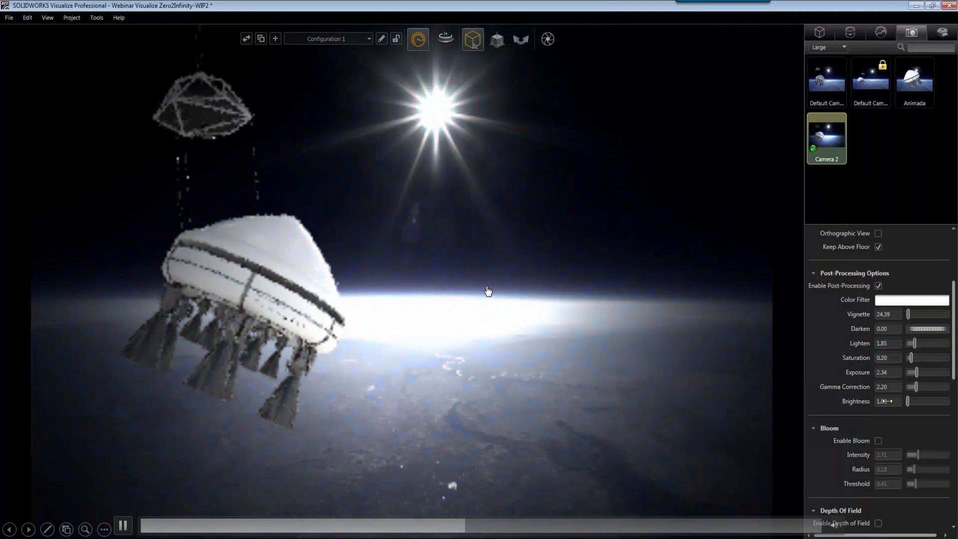
drag(911, 358, 920, 360)
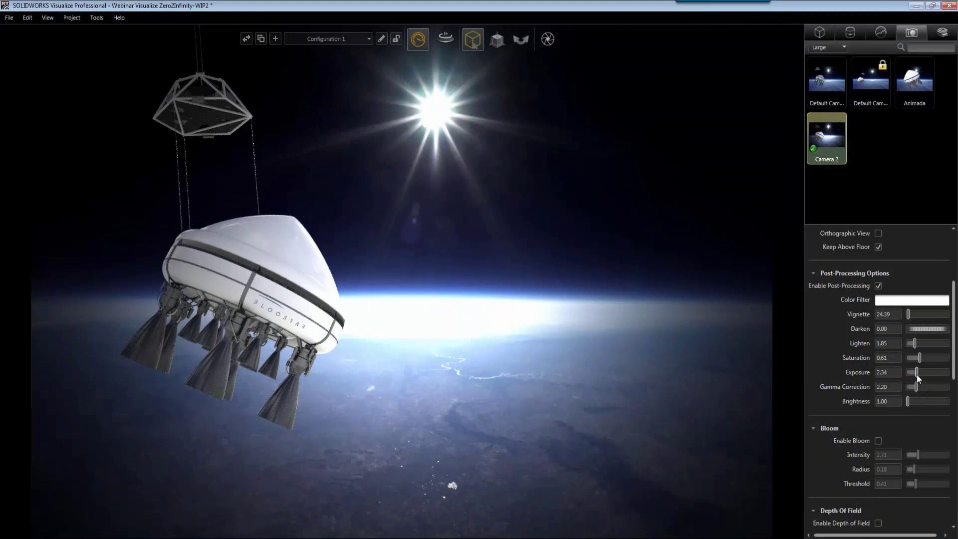
drag(918, 375, 919, 375)
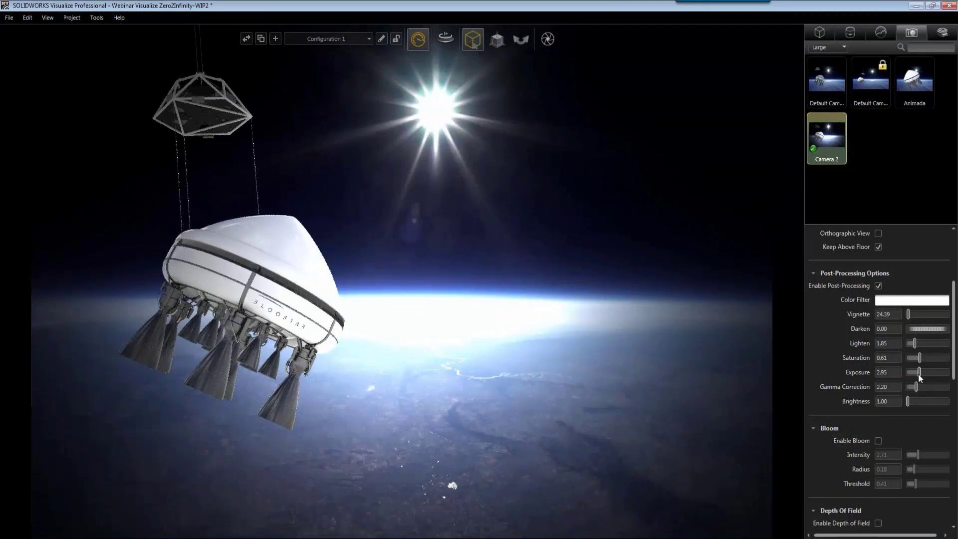
Step: Try the bloom effect on Camera 2
scroll(920, 377, down, 6)
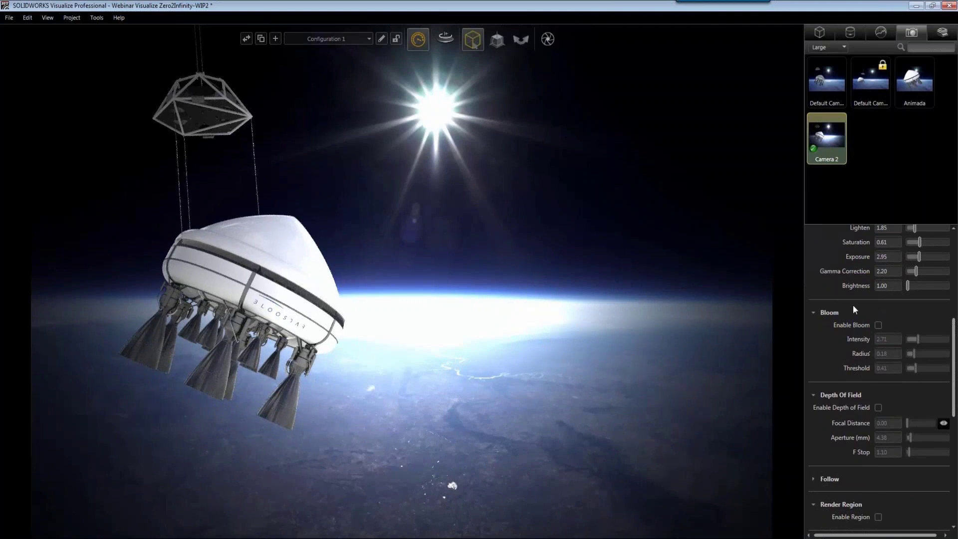
click(878, 326)
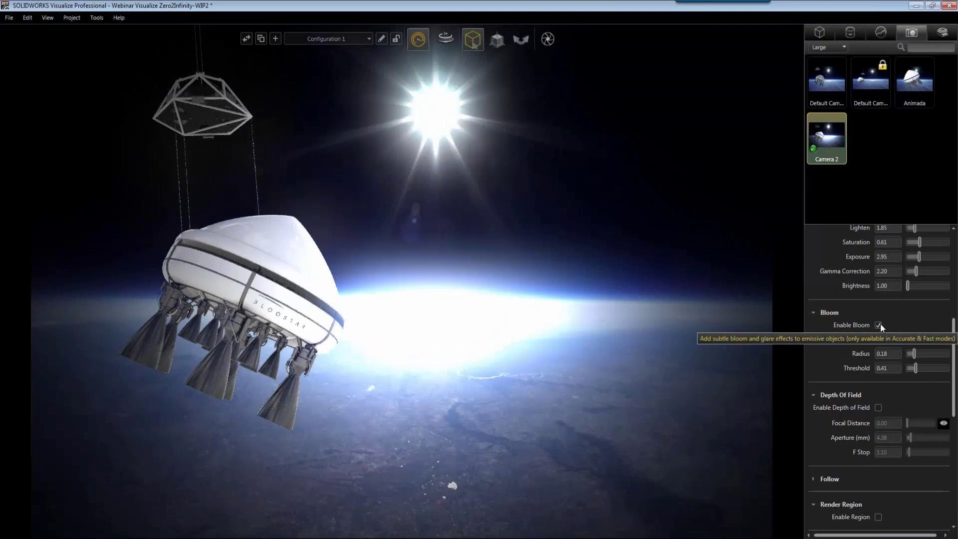
click(881, 324)
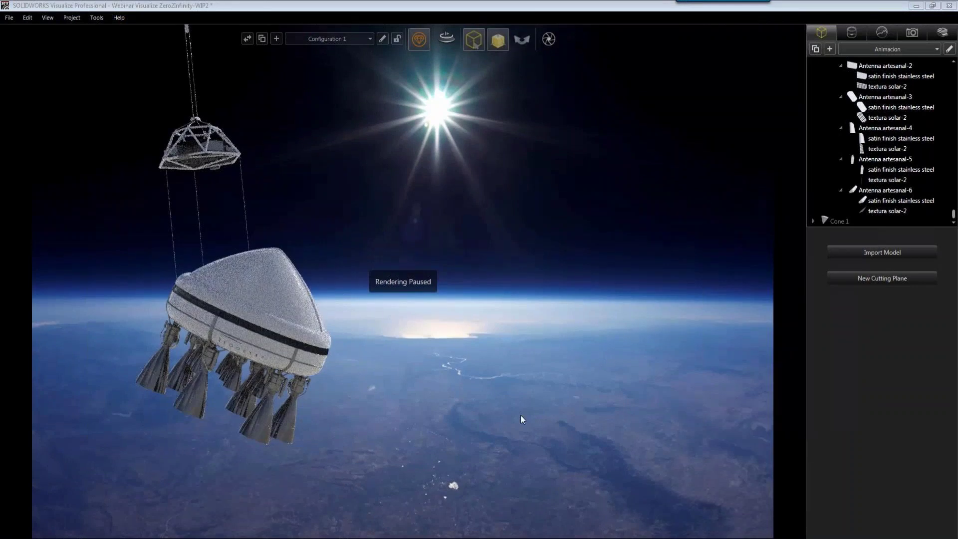
Step: Reframe the rocket larger with the BLOOSTAR logo in view and take a JPEG snapshot of it
drag(309, 391, 352, 363)
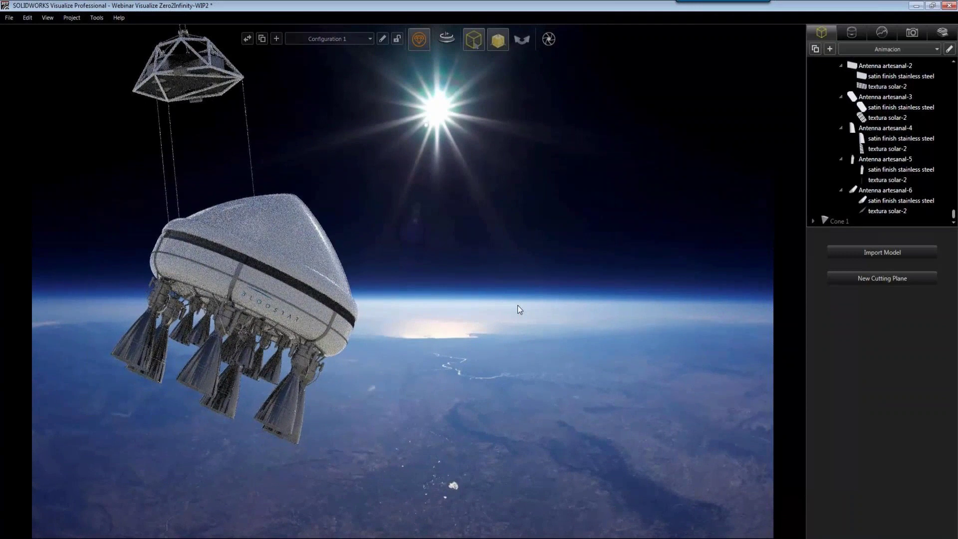
mouse_move(420, 44)
click(552, 41)
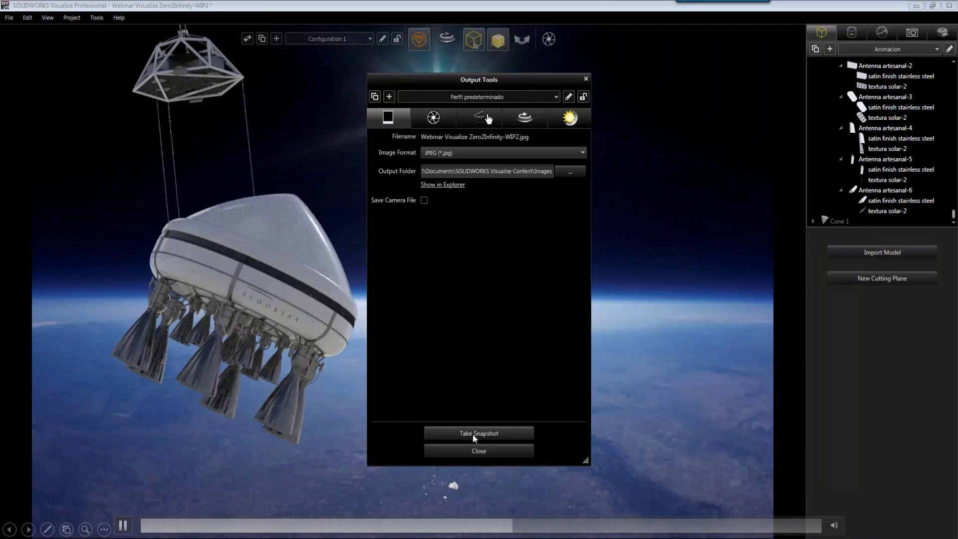
click(485, 433)
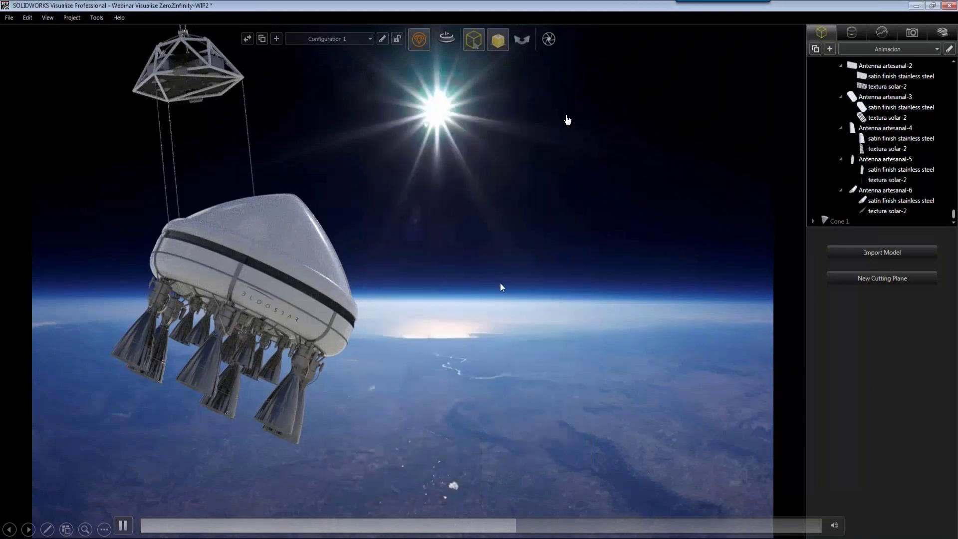
Step: Orbit to an upright view of the rocket, switch to fast render mode and take another JPEG snapshot
drag(310, 283, 400, 300)
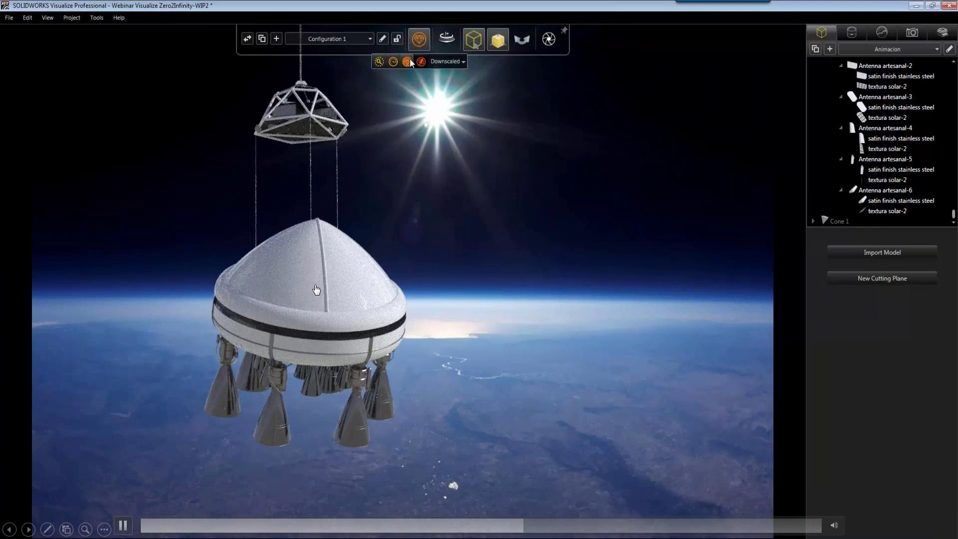
click(395, 61)
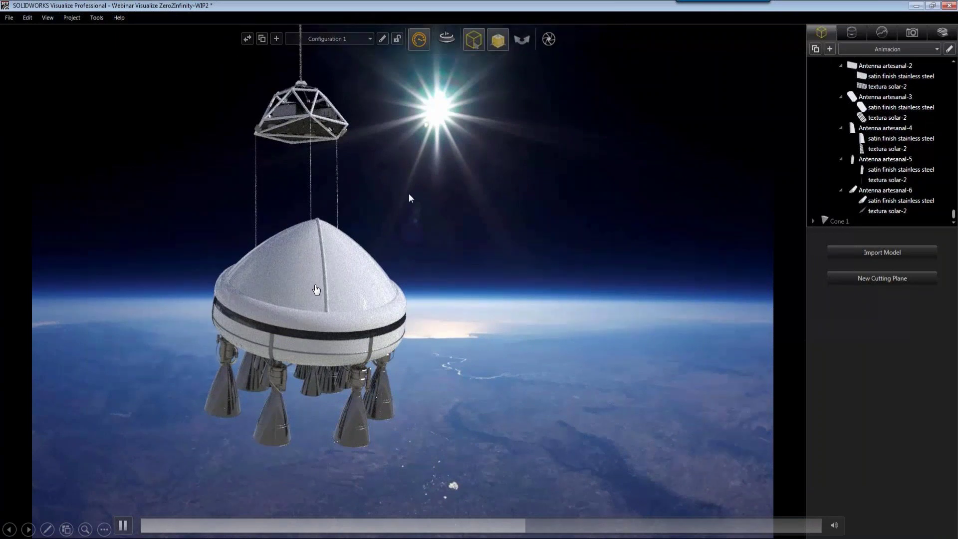
mouse_move(416, 50)
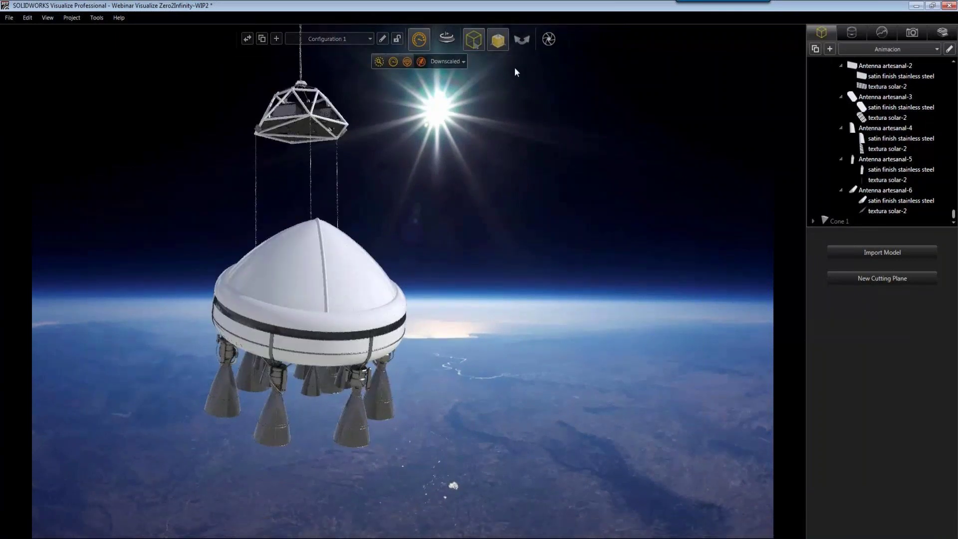
click(548, 40)
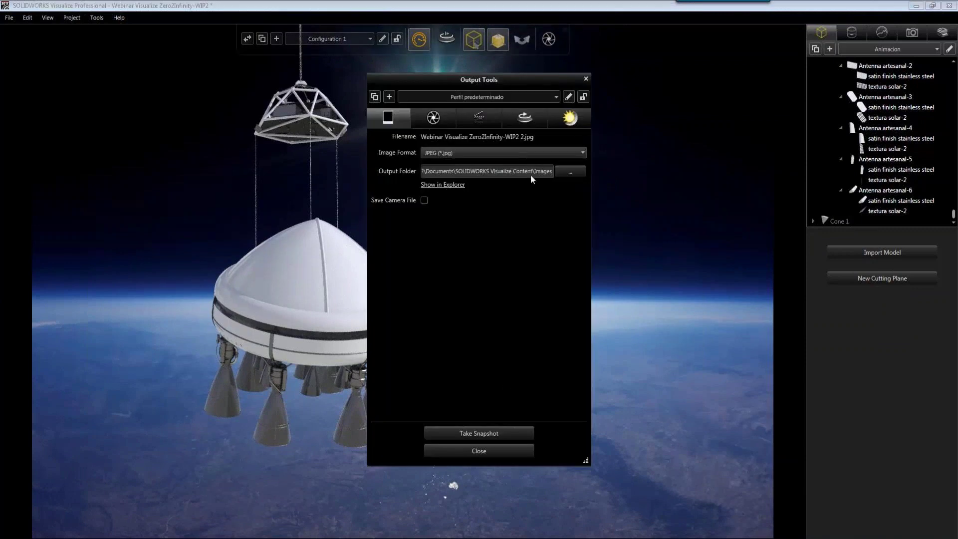
click(487, 432)
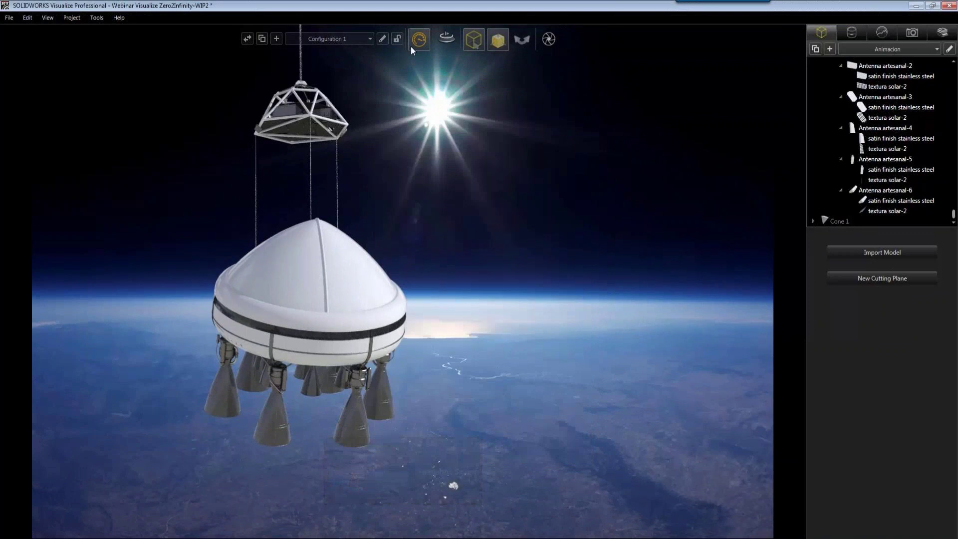
Step: Switch the project to Configuration 2 and reframe the rocket closer and tilted, with the BLOOSTAR logo in view
click(351, 39)
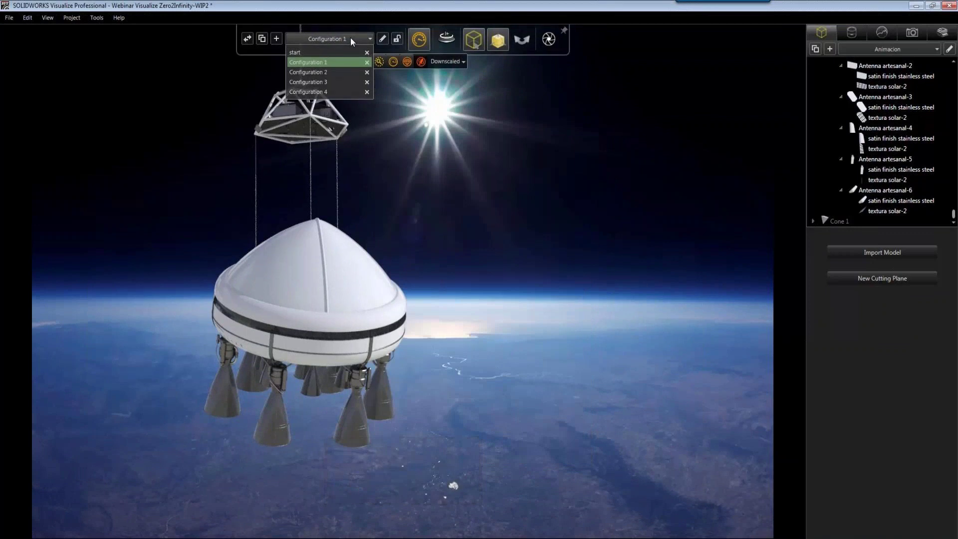
click(351, 71)
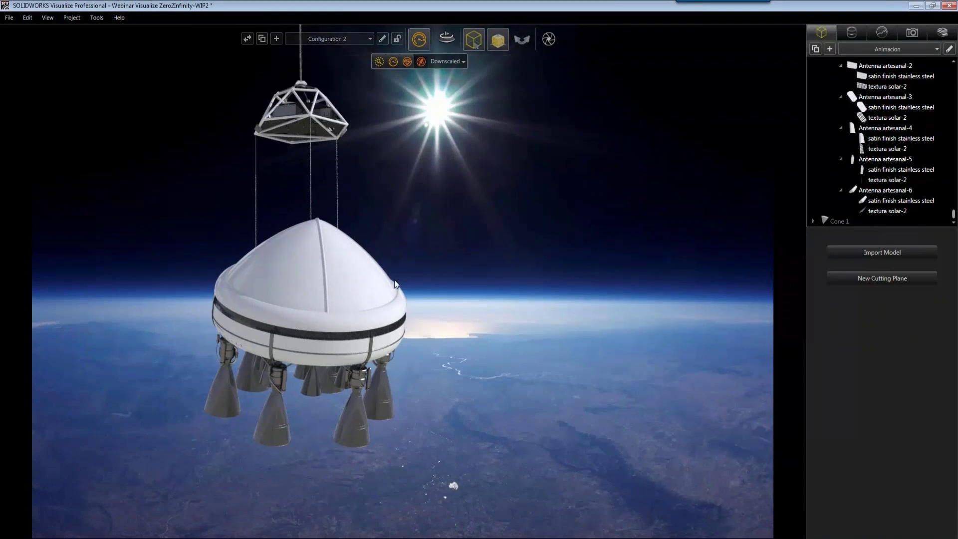
drag(312, 389, 409, 432)
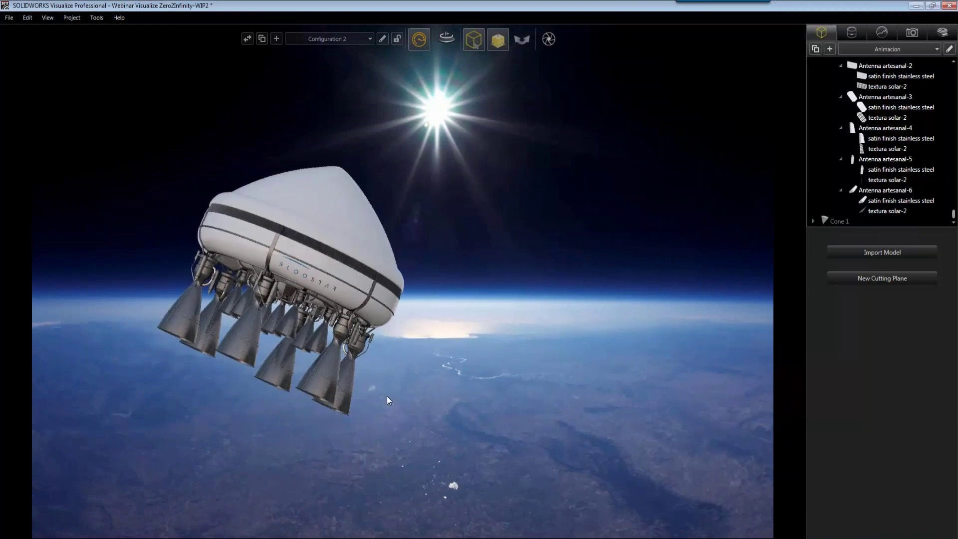
scroll(387, 397, up, 2)
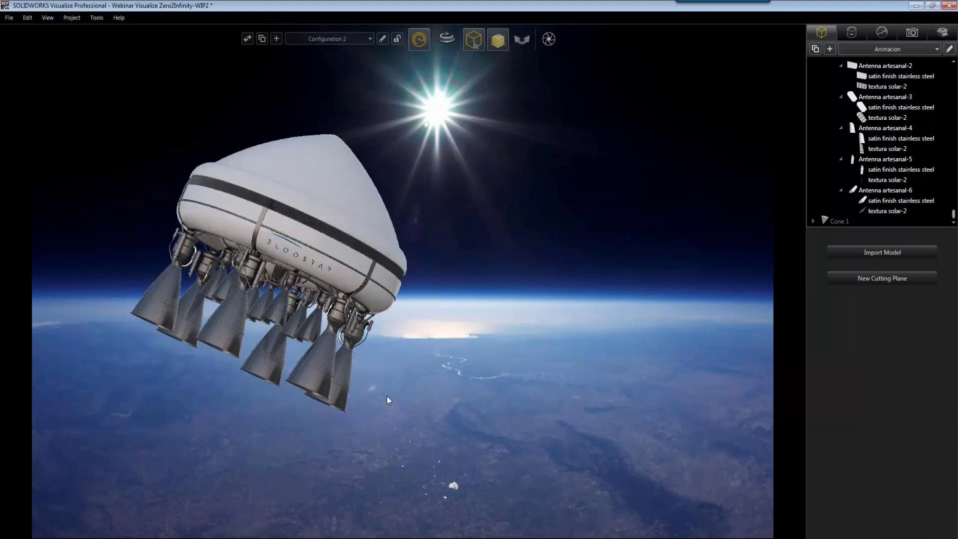
Step: Take a JPEG snapshot of the Configuration 2 view and switch the project to Configuration 3
click(550, 40)
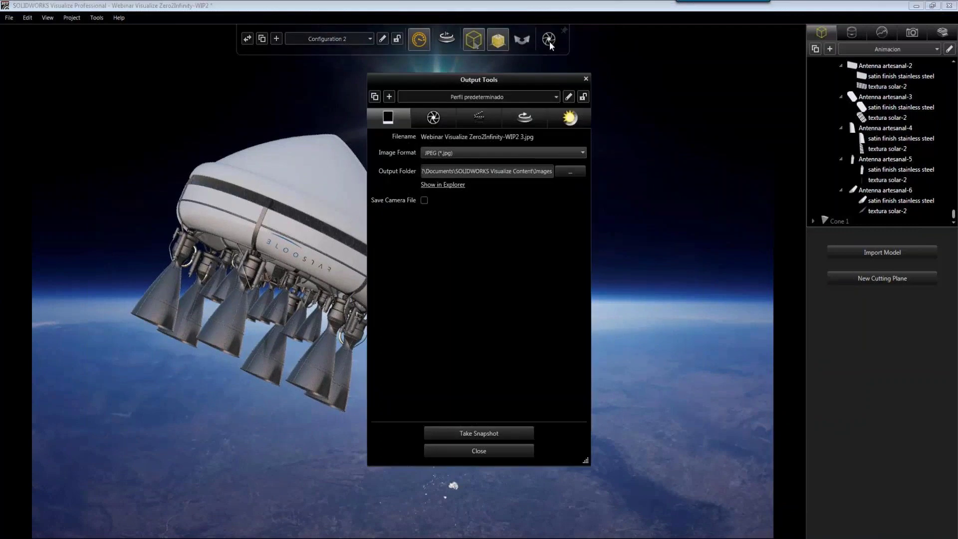
click(506, 434)
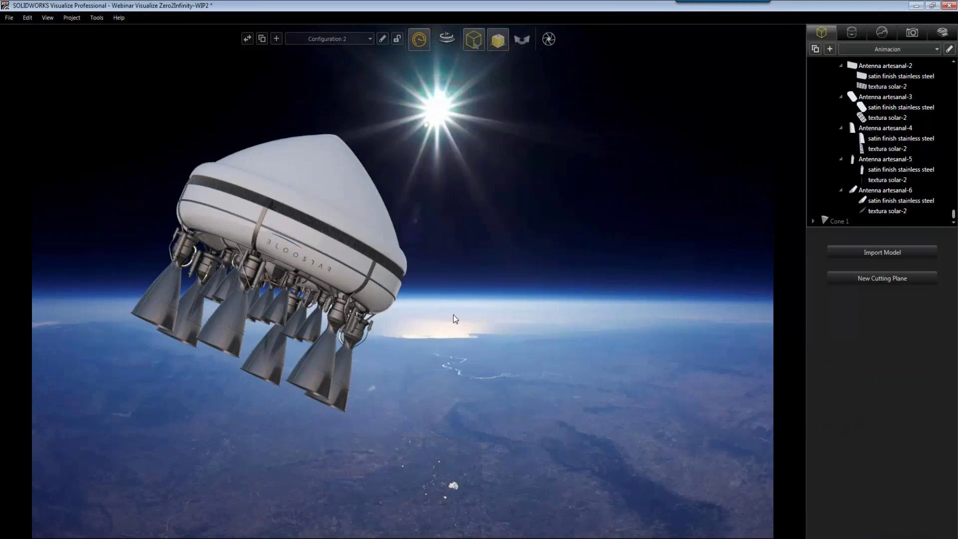
mouse_move(413, 46)
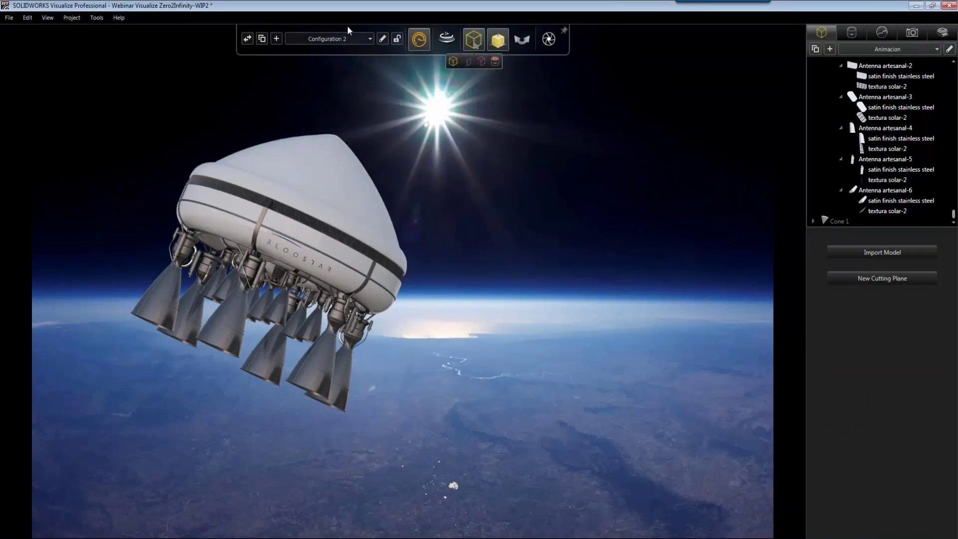
click(342, 41)
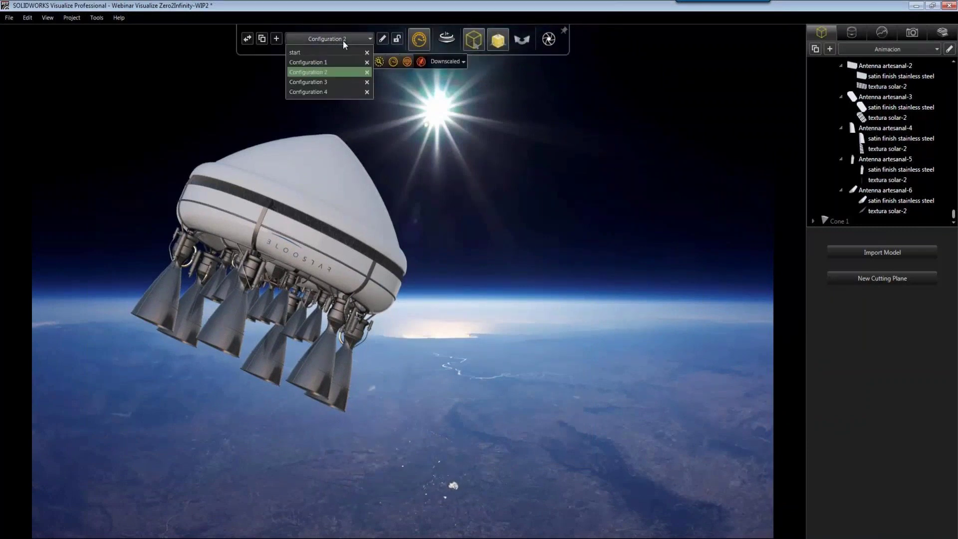
click(337, 81)
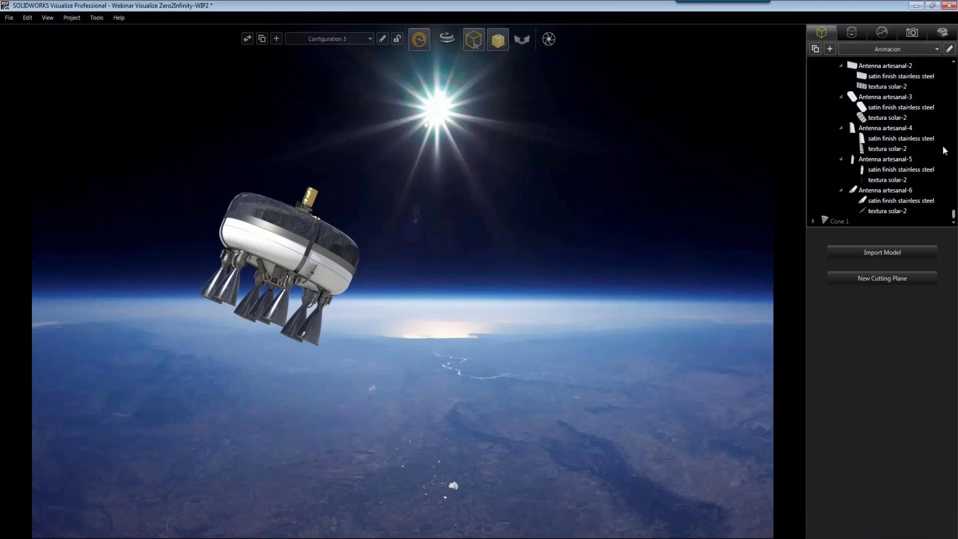
Step: Make the Cone 1 model visible beneath the rocket engines
click(841, 222)
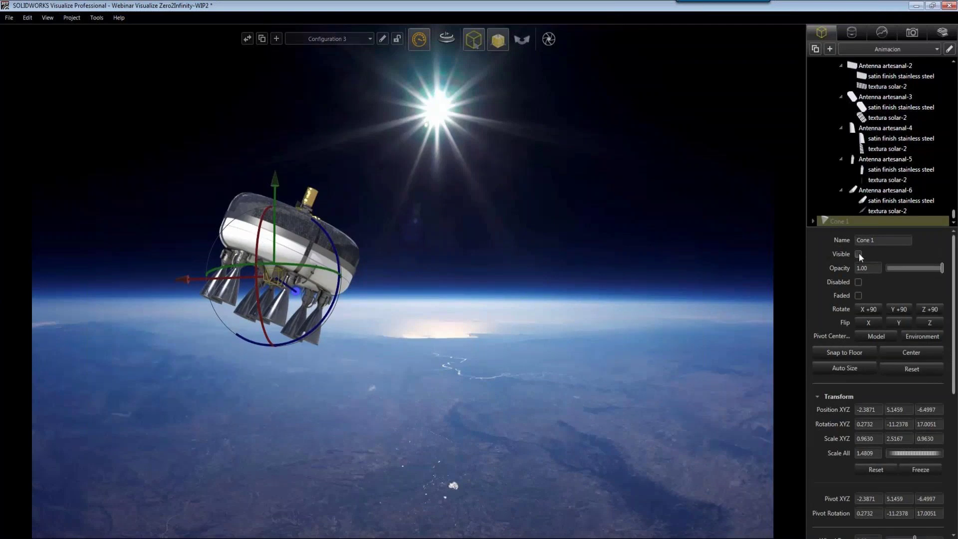
click(441, 237)
click(259, 360)
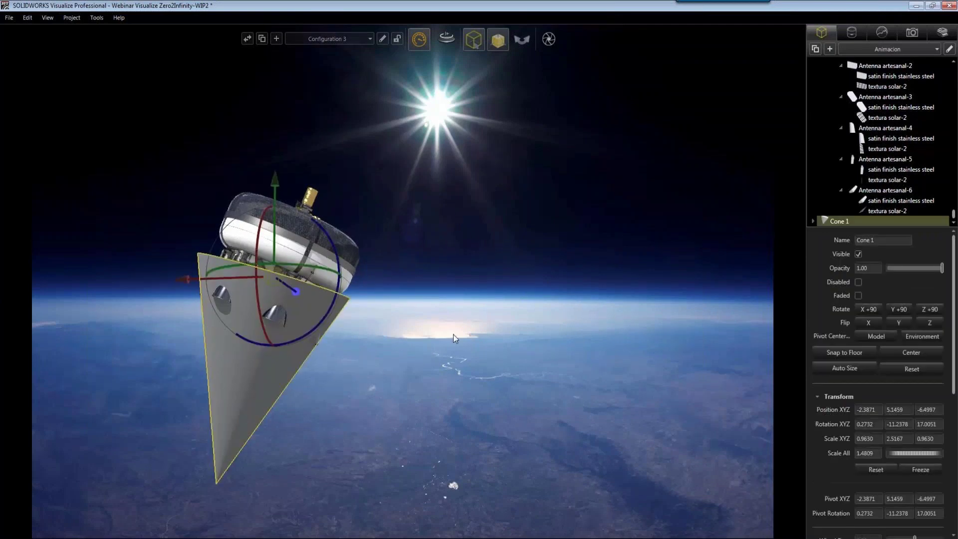
click(493, 303)
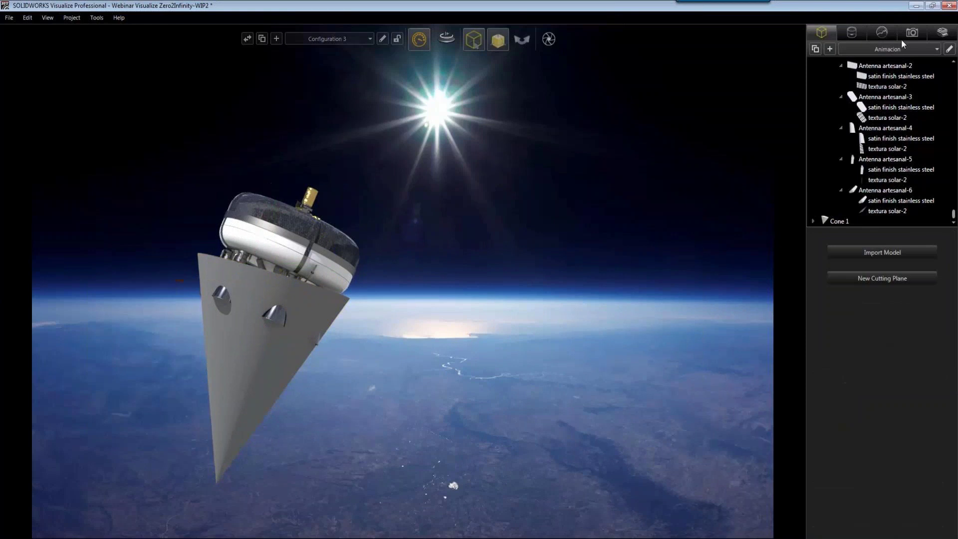
Step: Apply the Fireplace Fire appearance to the cone and switch to accurate render mode with the rocket framed larger
click(856, 37)
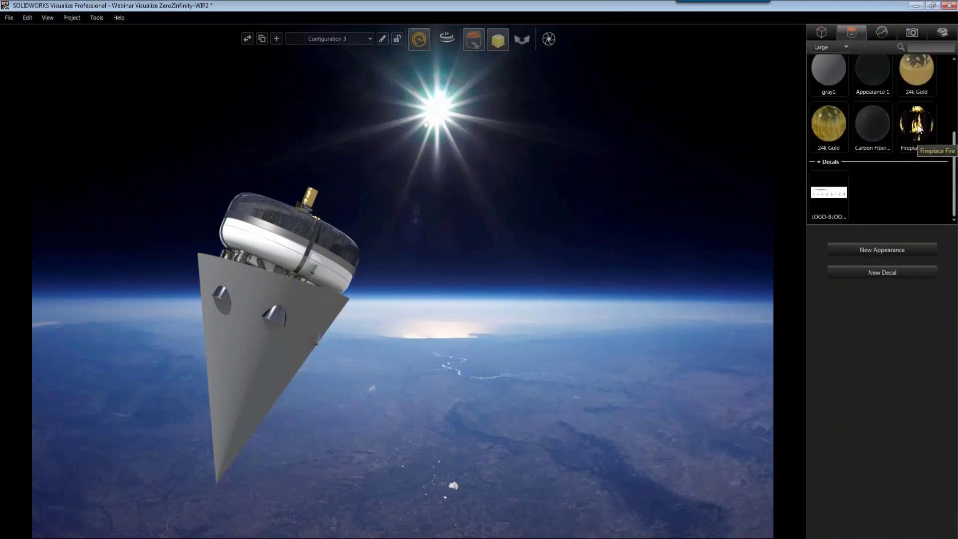
drag(920, 129, 274, 389)
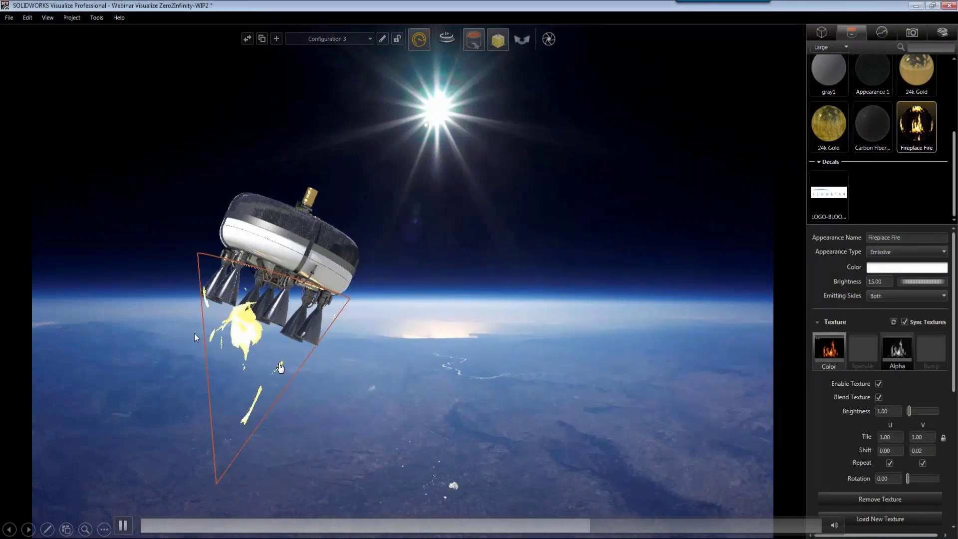
middle_drag(172, 259, 180, 270)
scroll(198, 275, up, 3)
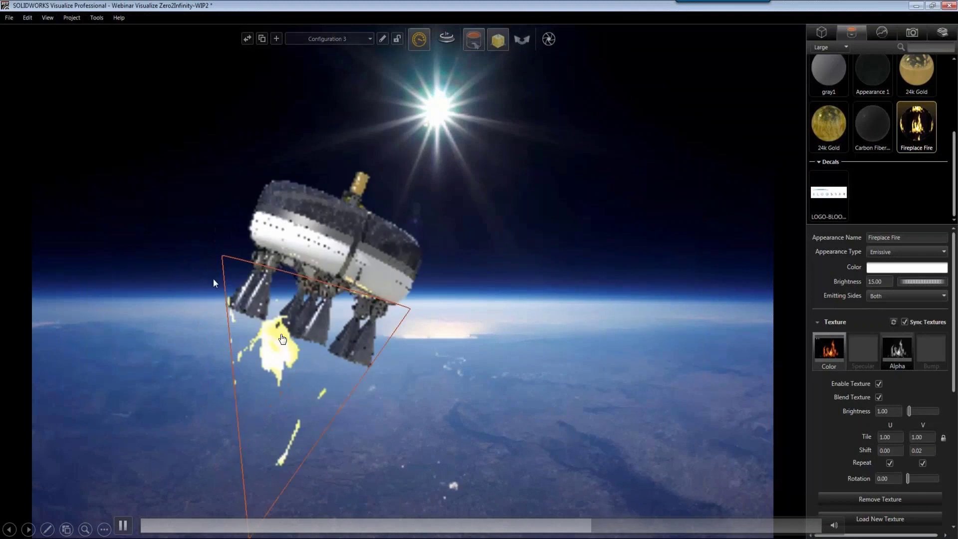
click(379, 407)
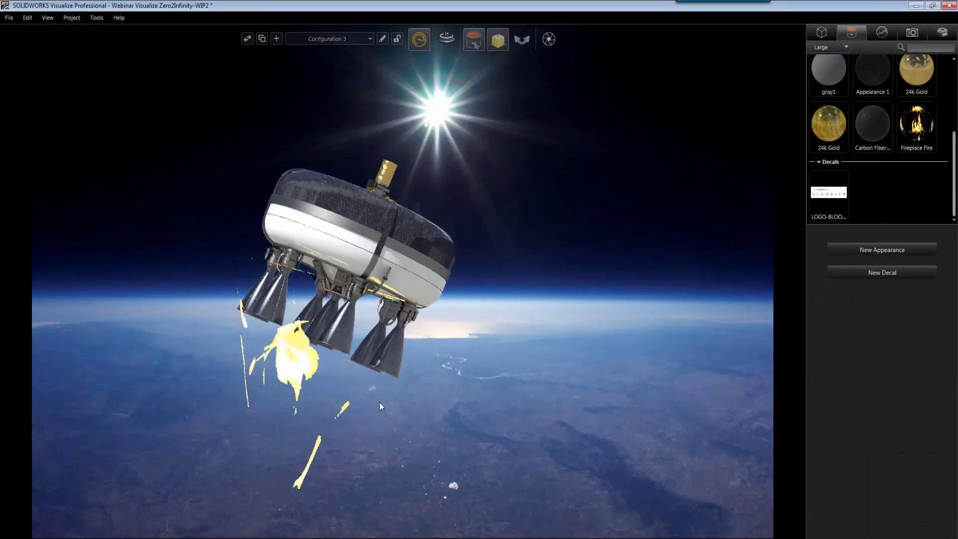
mouse_move(419, 40)
click(408, 62)
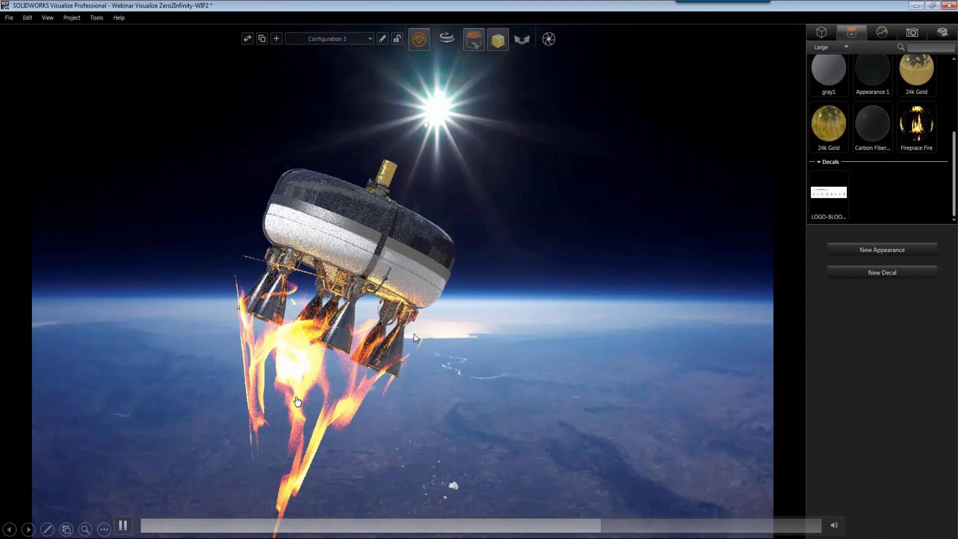
Step: Scale the flame cone longer and narrower with the scale manipulator, working in fast render mode
click(296, 369)
mouse_move(474, 43)
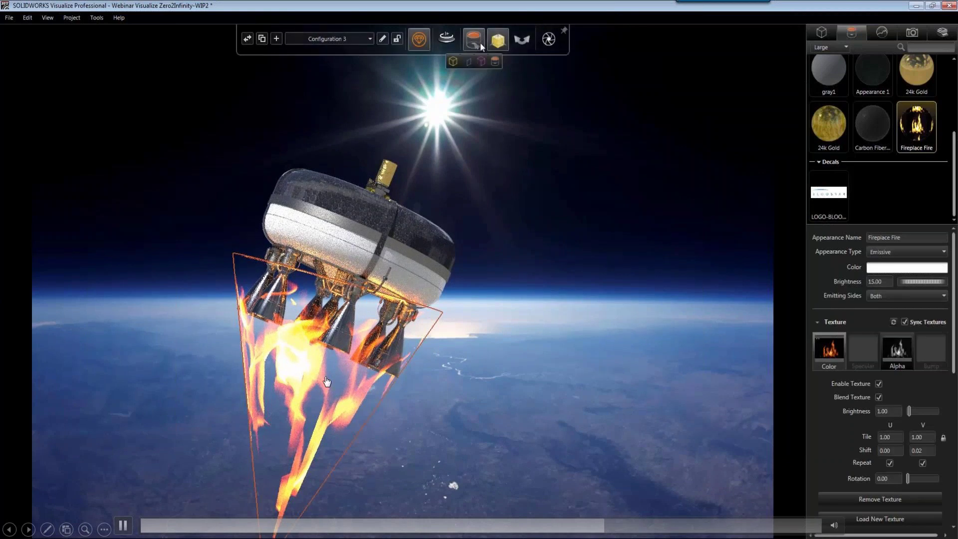
click(498, 61)
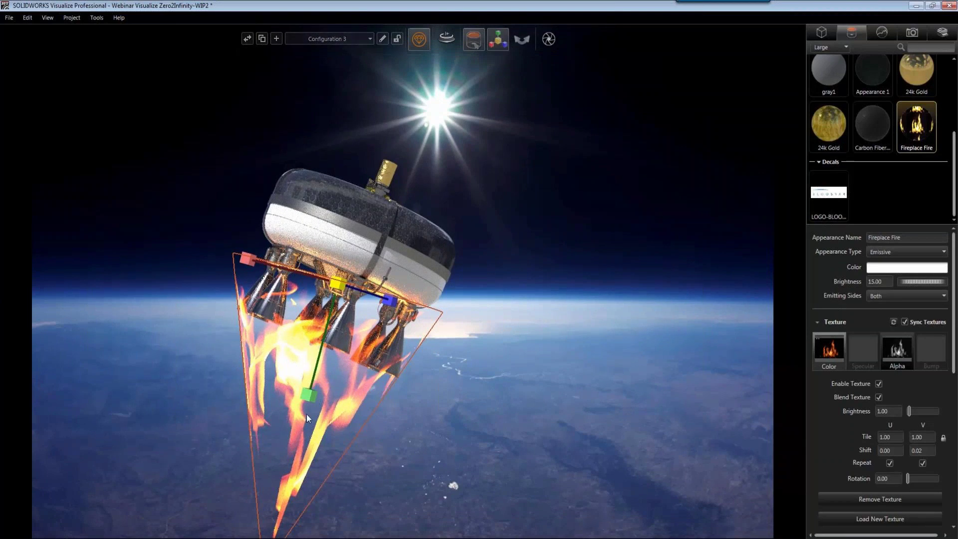
mouse_move(422, 40)
click(392, 61)
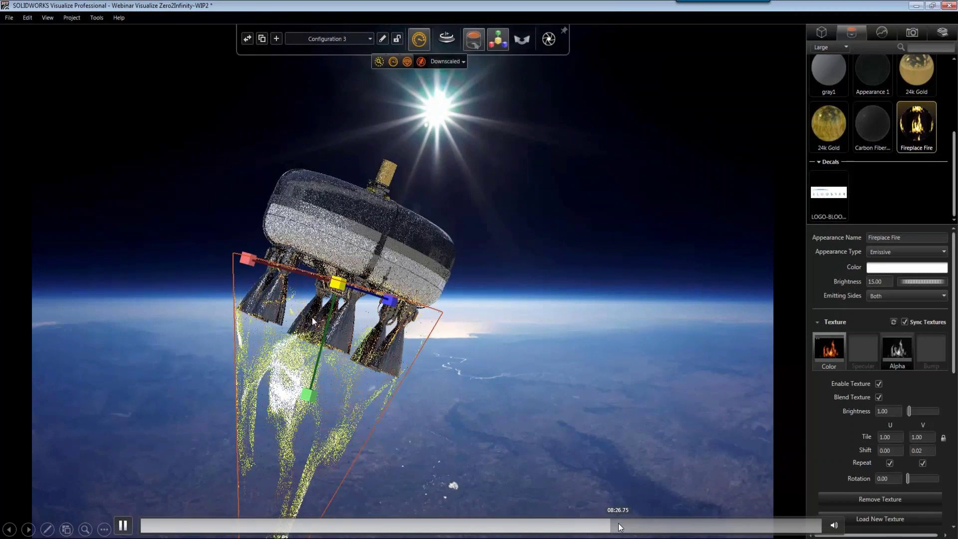
click(622, 525)
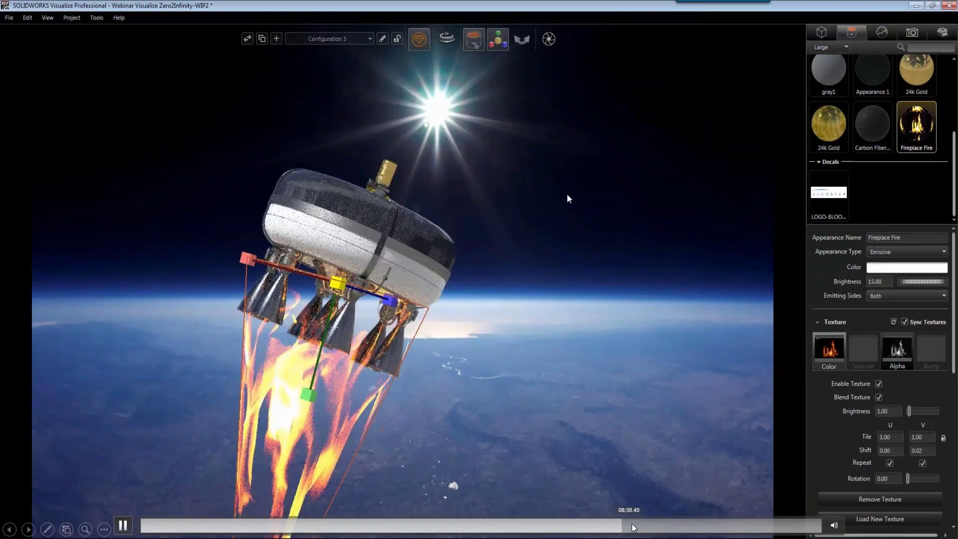
Step: Activate Camera 2 and set its bloom intensity to 0.12
click(913, 34)
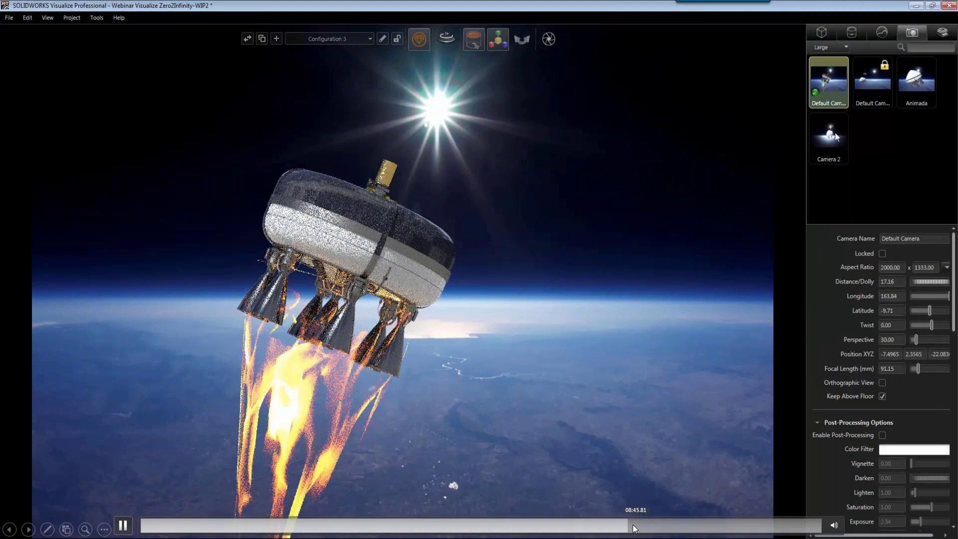
click(640, 525)
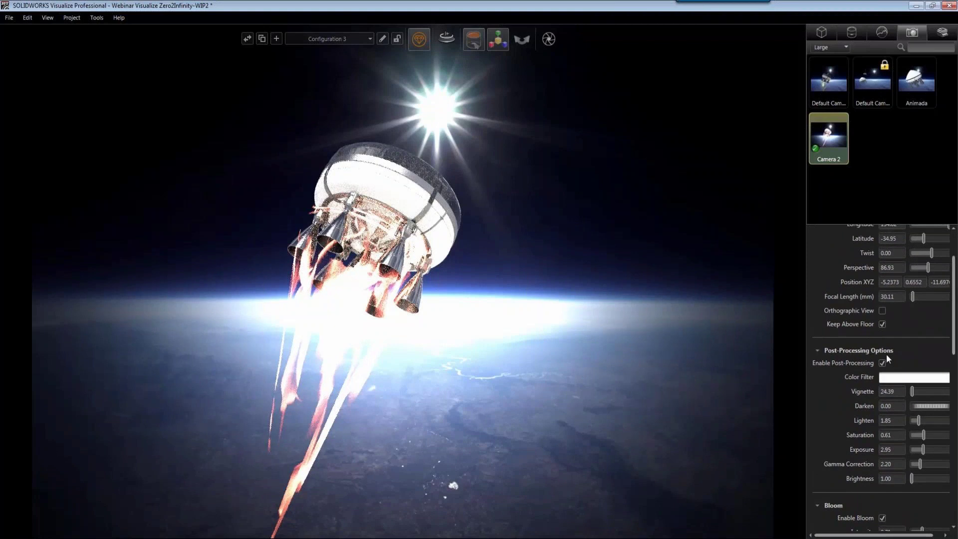
mouse_move(452, 257)
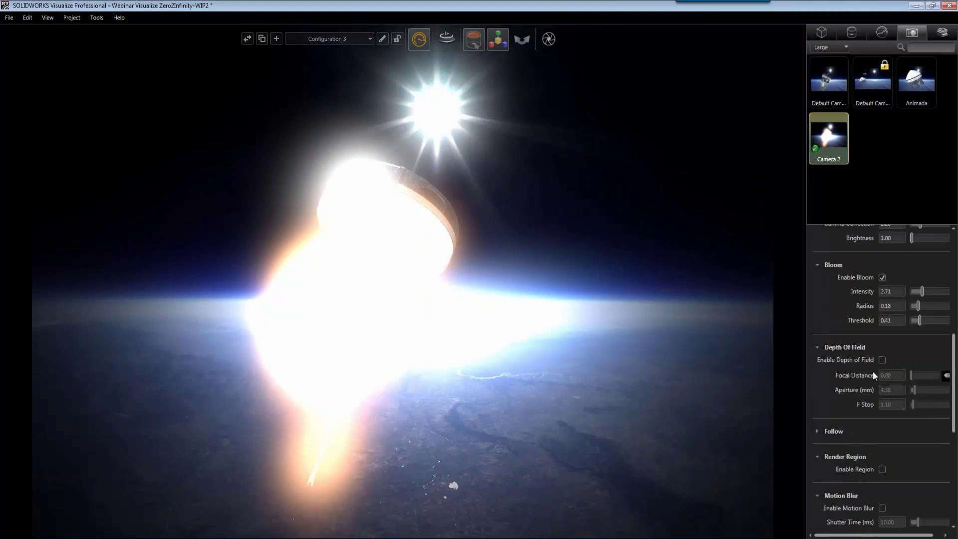
drag(924, 317, 912, 318)
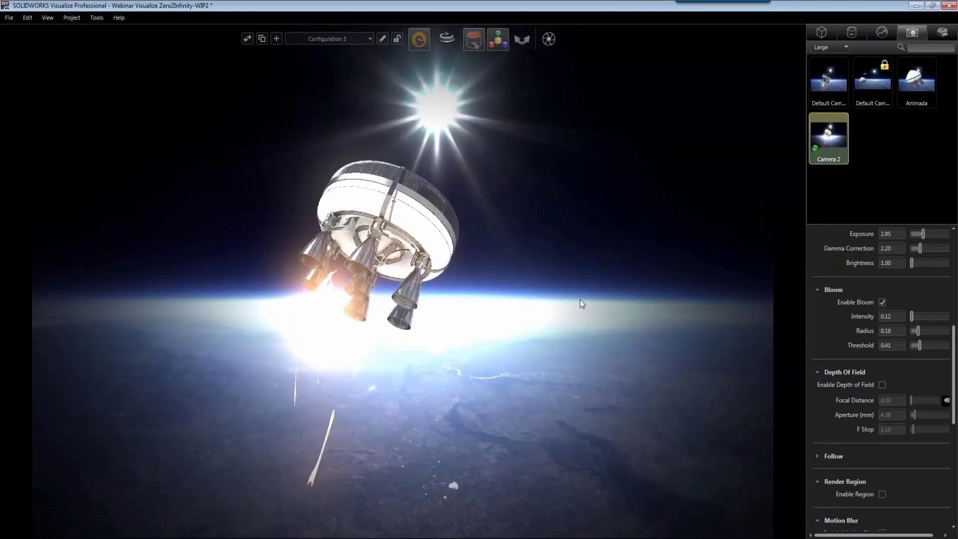
mouse_move(400, 348)
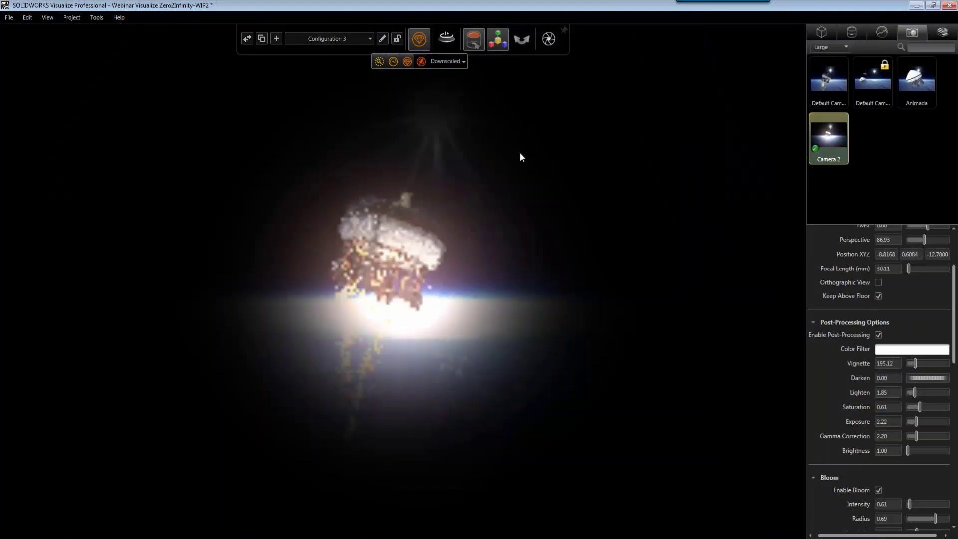
click(729, 528)
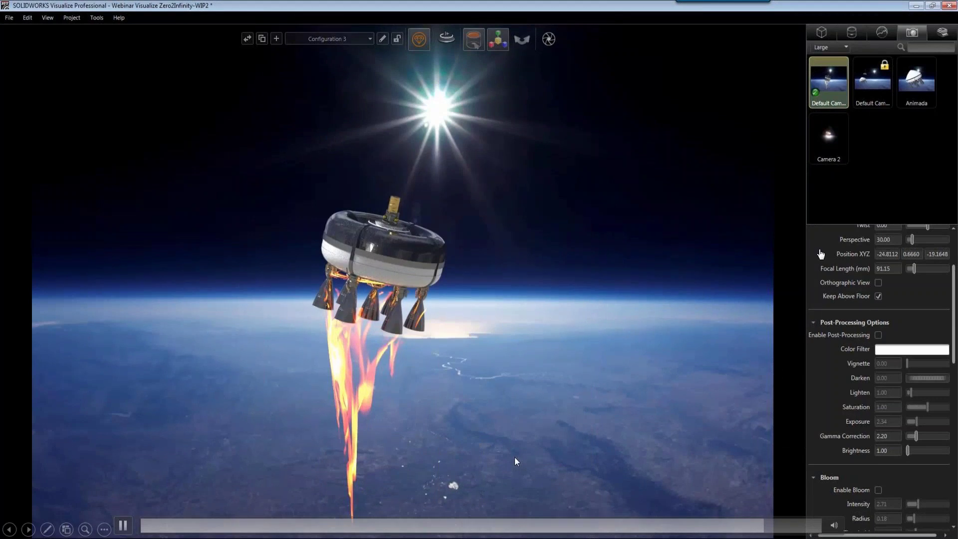
key(Right)
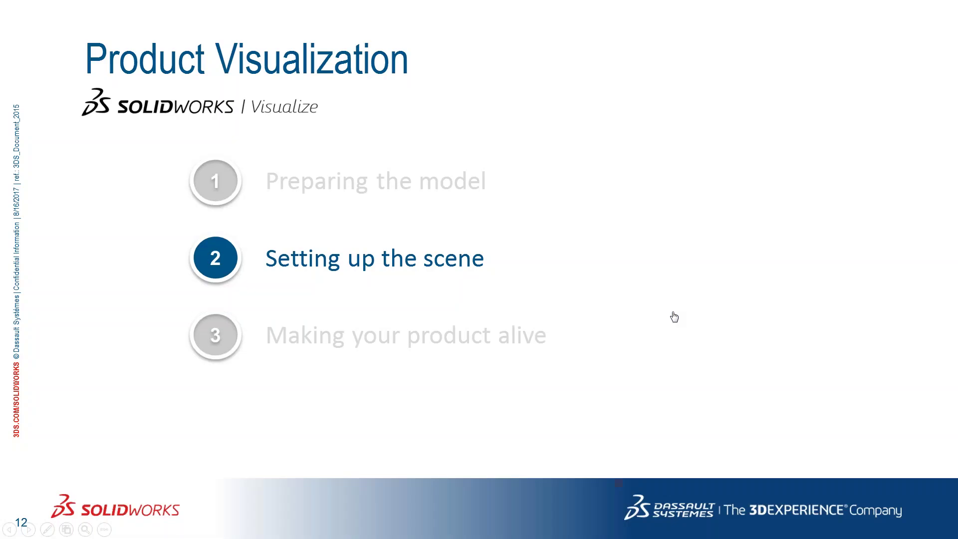
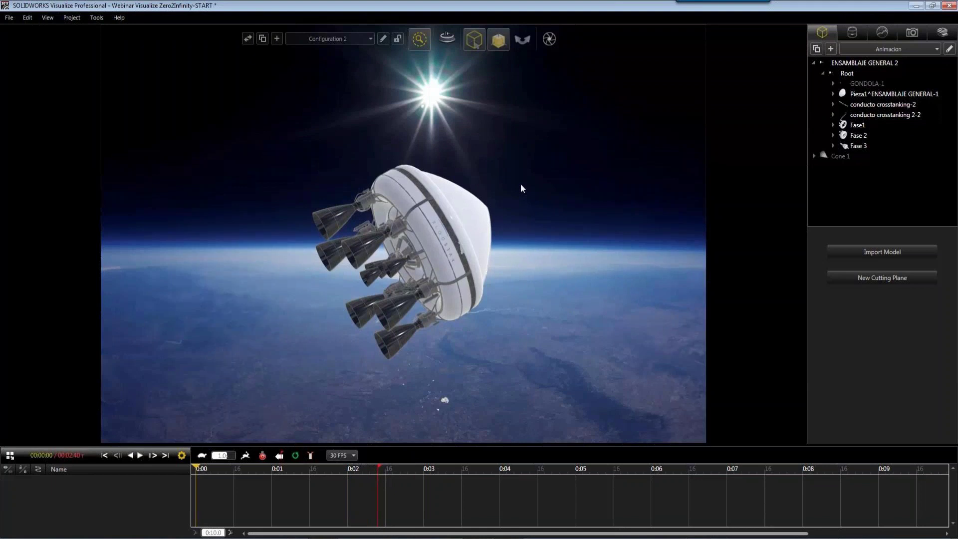
Step: Set the selection tool to groups and highlight the Fase1 group of the rocket assembly
click(855, 128)
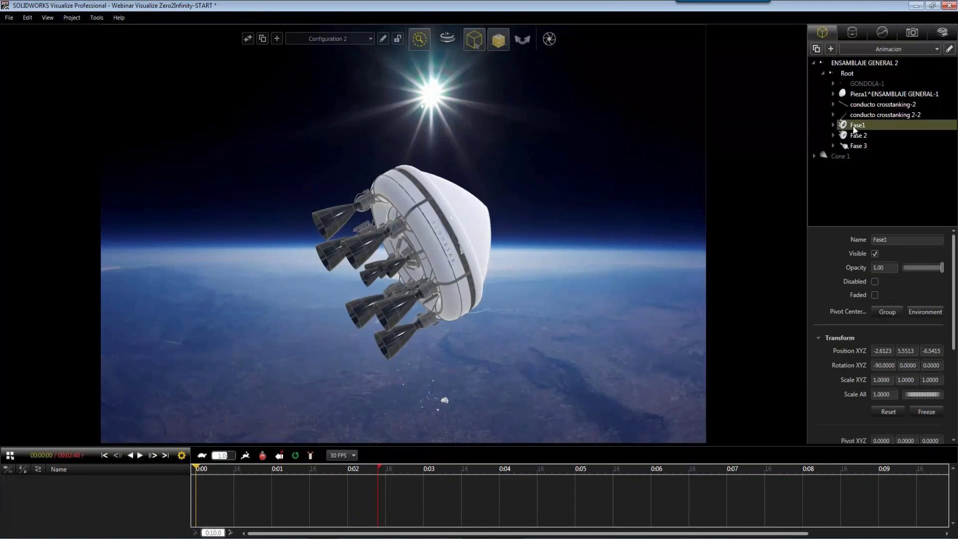
click(857, 138)
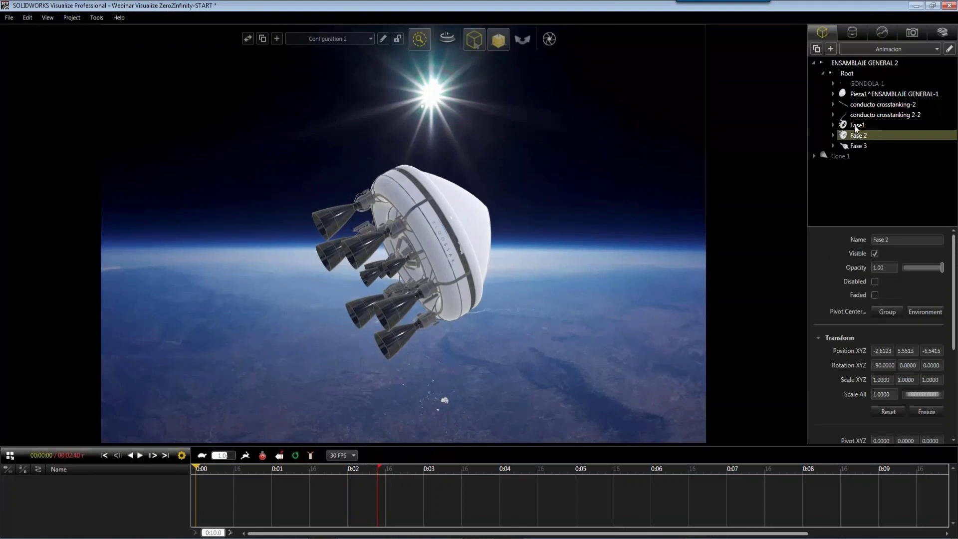
click(855, 126)
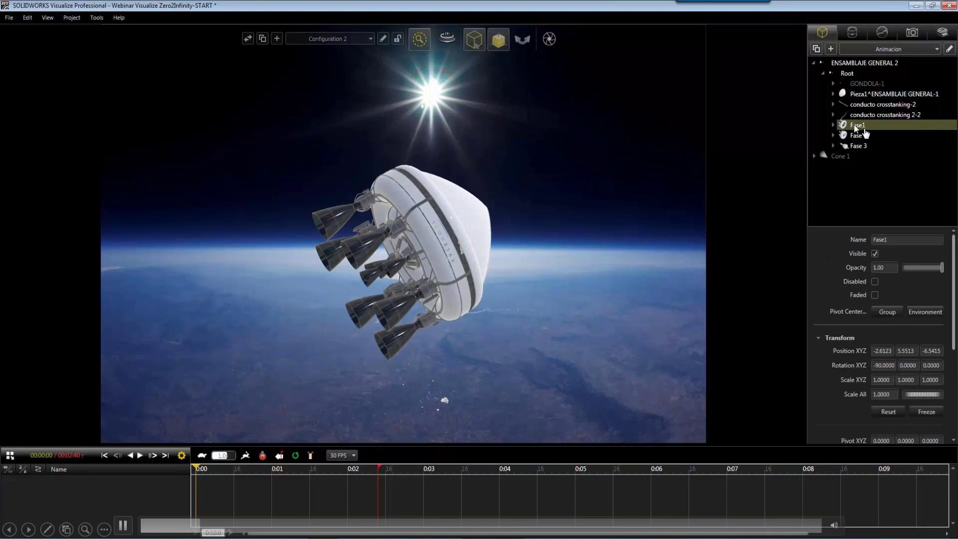
mouse_move(481, 43)
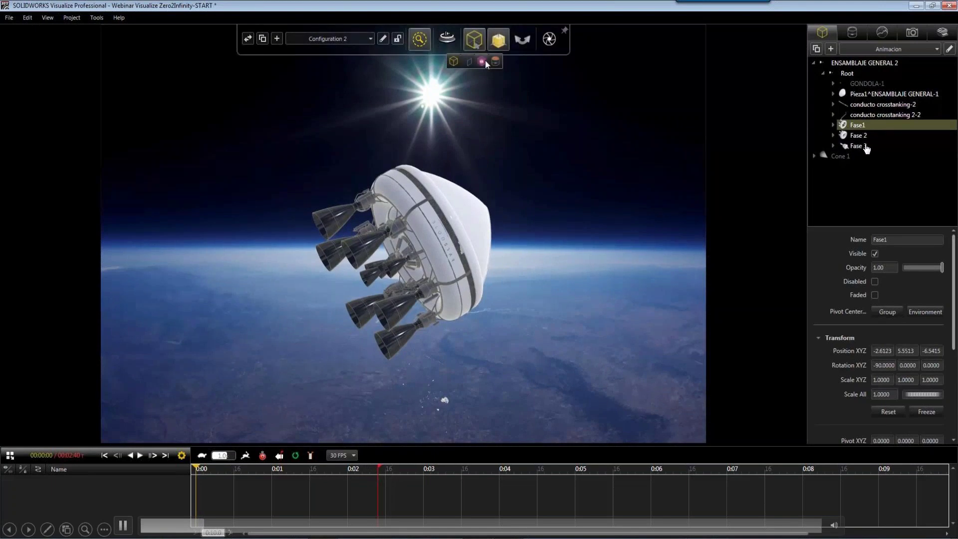
click(484, 61)
click(604, 170)
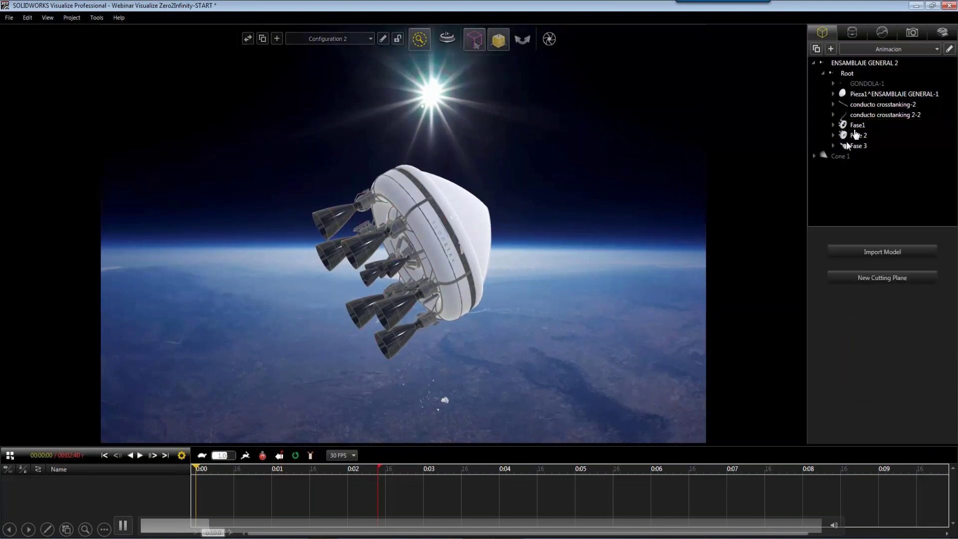
click(856, 129)
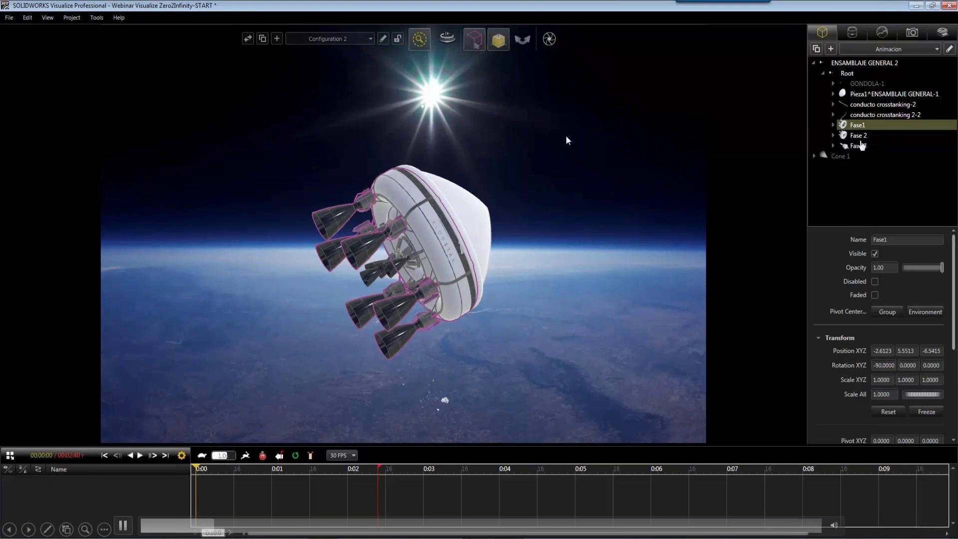
Step: Turn off the Move manipulator, select DEPOSITO EXTERIOR-1 on the rocket, and clear the selection again
mouse_move(499, 42)
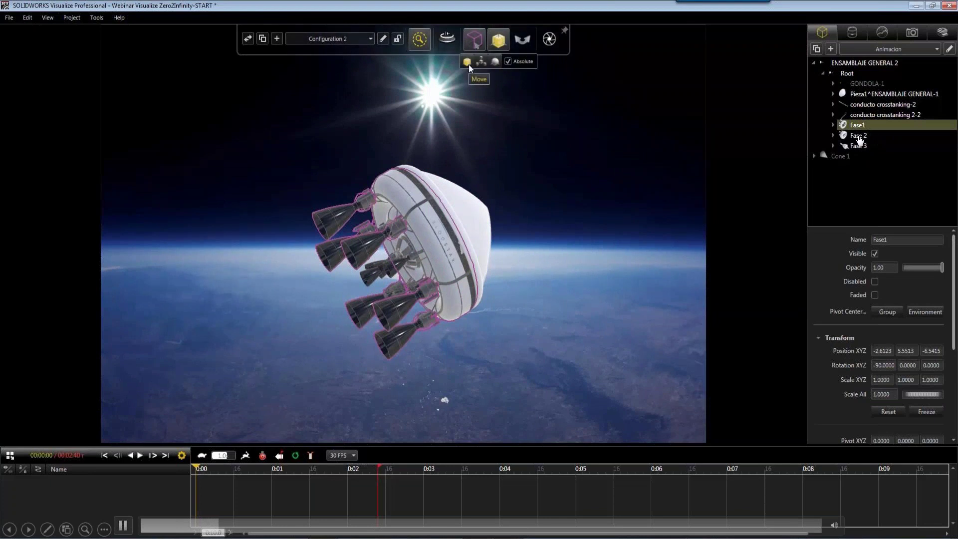
click(576, 150)
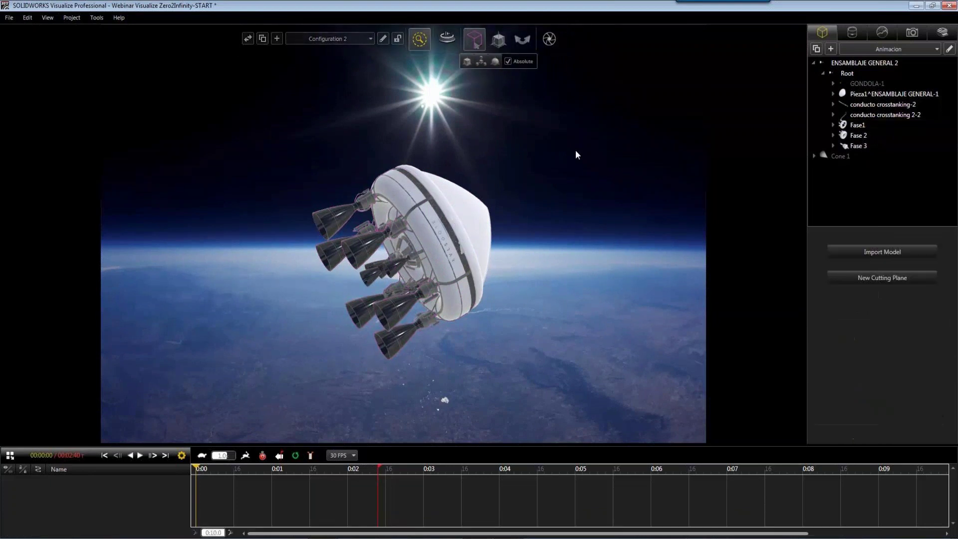
click(425, 228)
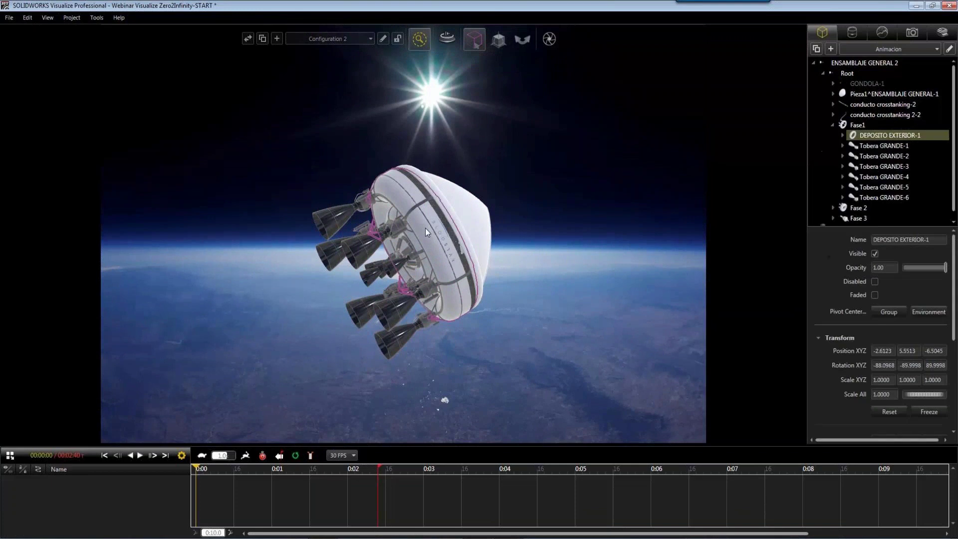
click(498, 182)
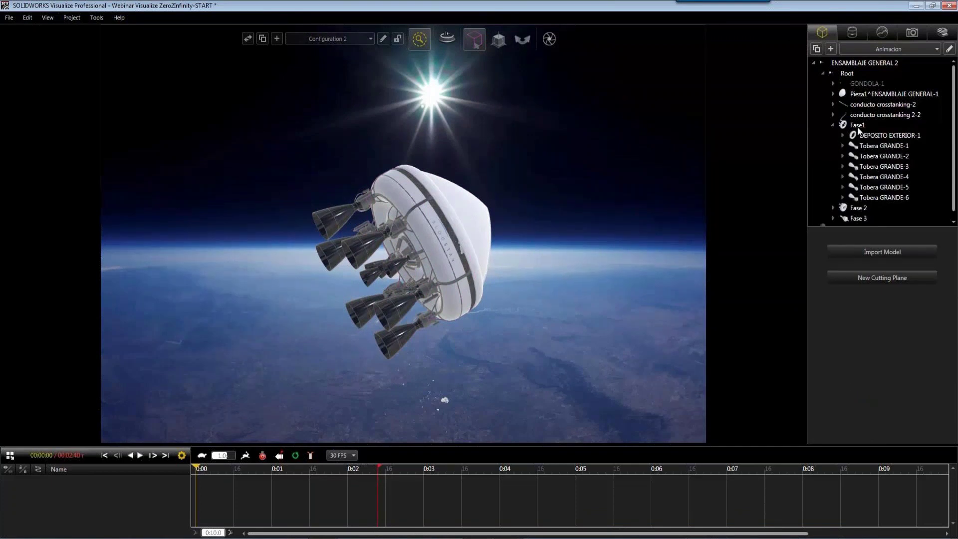
Step: Add a starting keyframe at 0 s for the Fase1 group of the rocket assembly
click(857, 126)
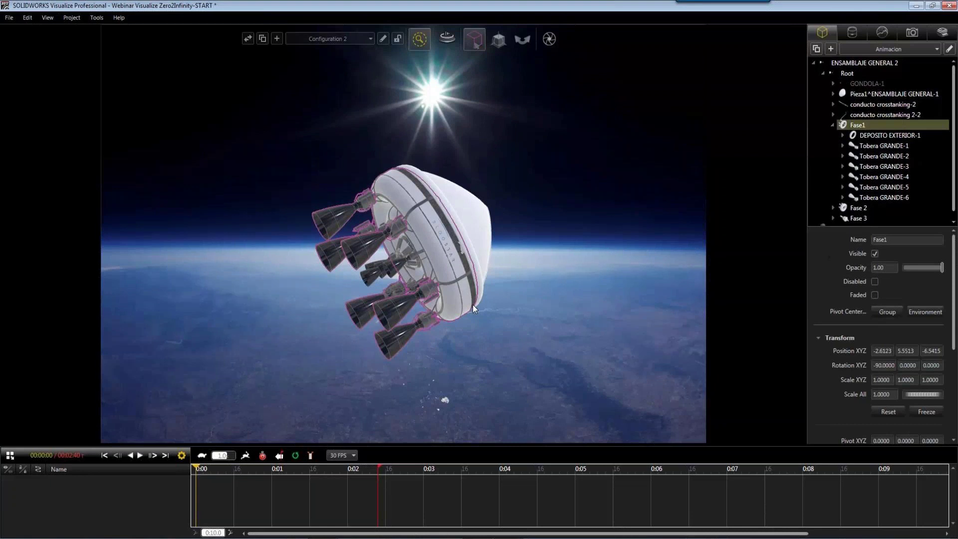
right_click(847, 126)
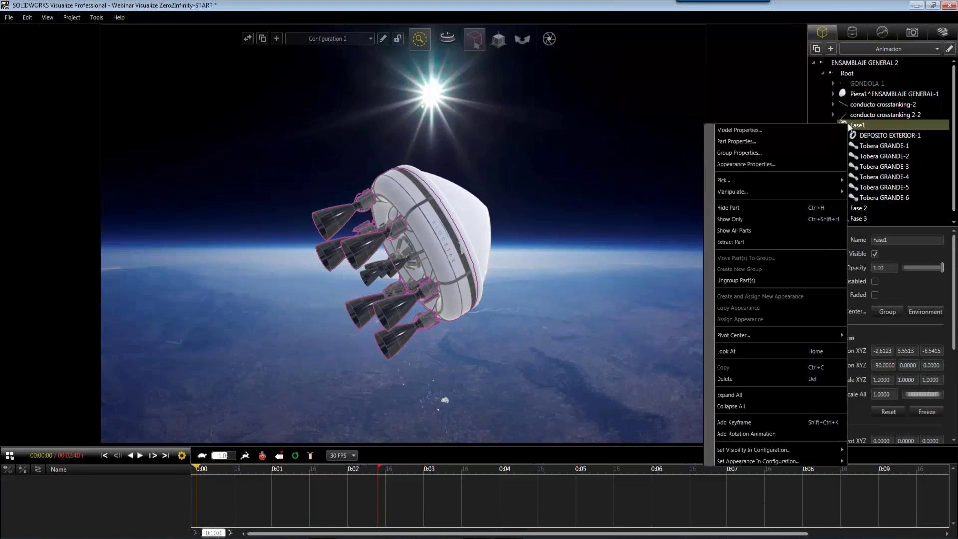
click(759, 422)
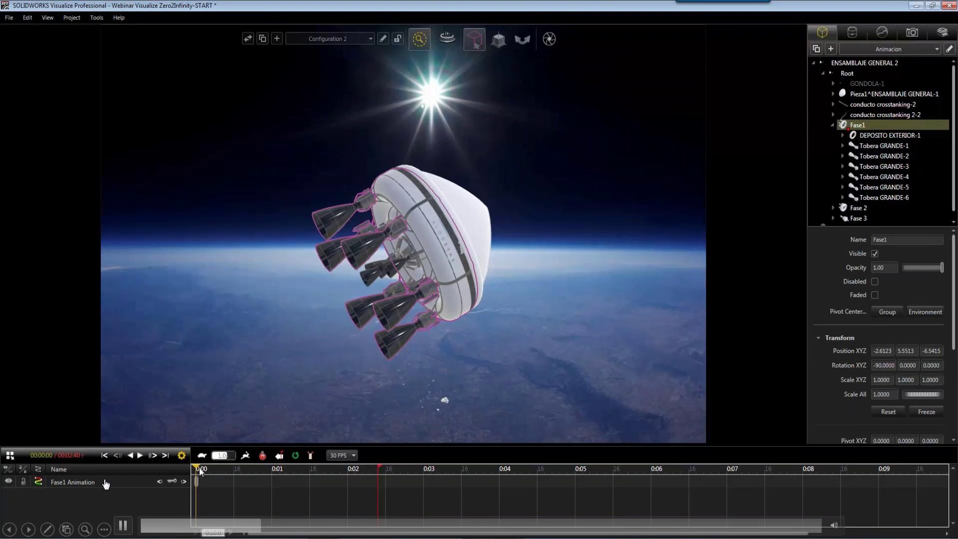
Step: At 2.00 s, move the Fase1 group back along the rocket's axis with the Move manipulator to about Z -2.4, and deselect it
drag(198, 469, 278, 480)
drag(343, 475, 349, 477)
mouse_move(472, 63)
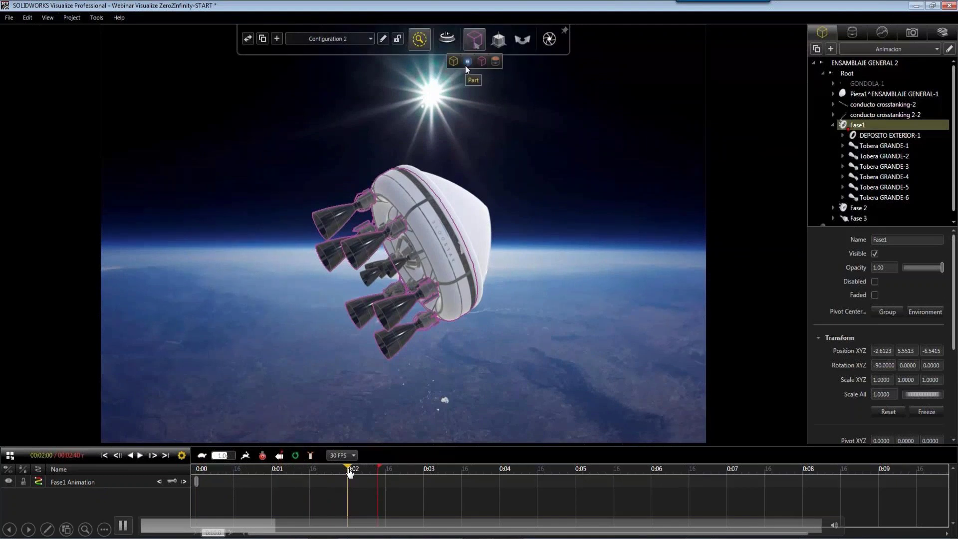
mouse_move(493, 46)
click(468, 62)
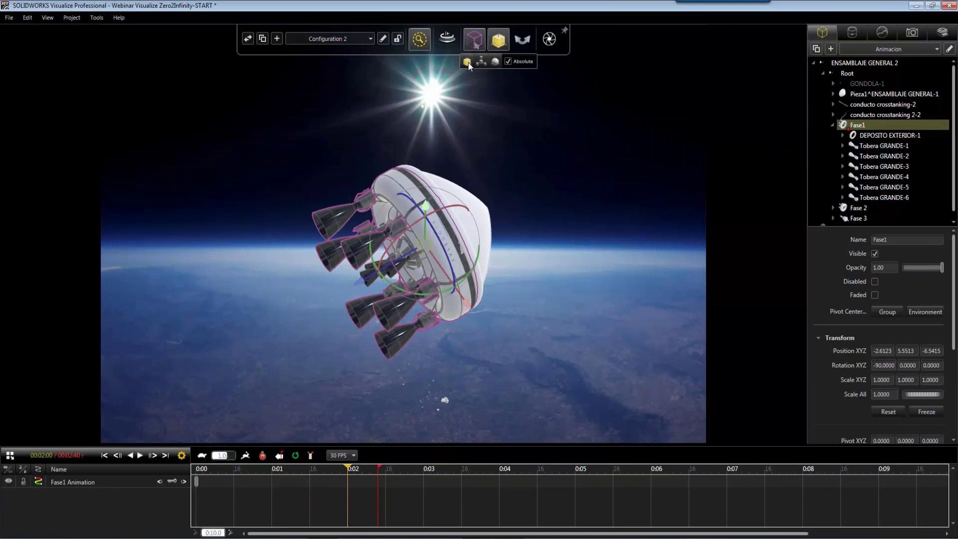
drag(361, 280, 157, 405)
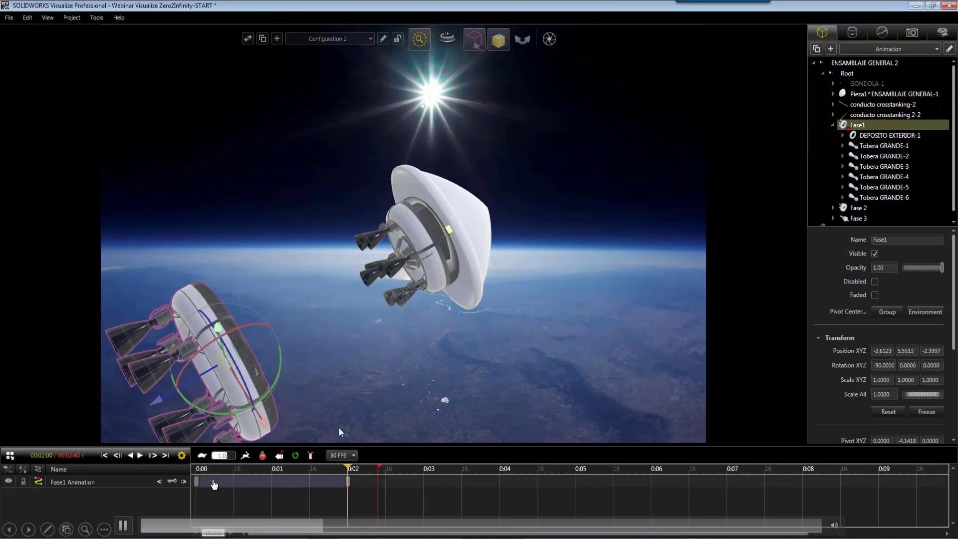
click(331, 400)
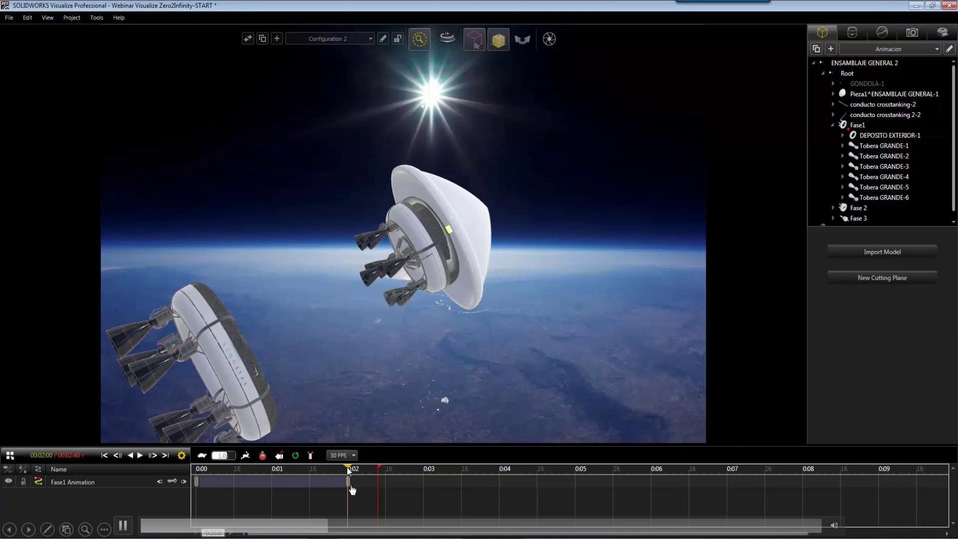
Step: Scrub and play the Fase1 animation to review how the first stage separates from the rocket
drag(348, 469, 220, 477)
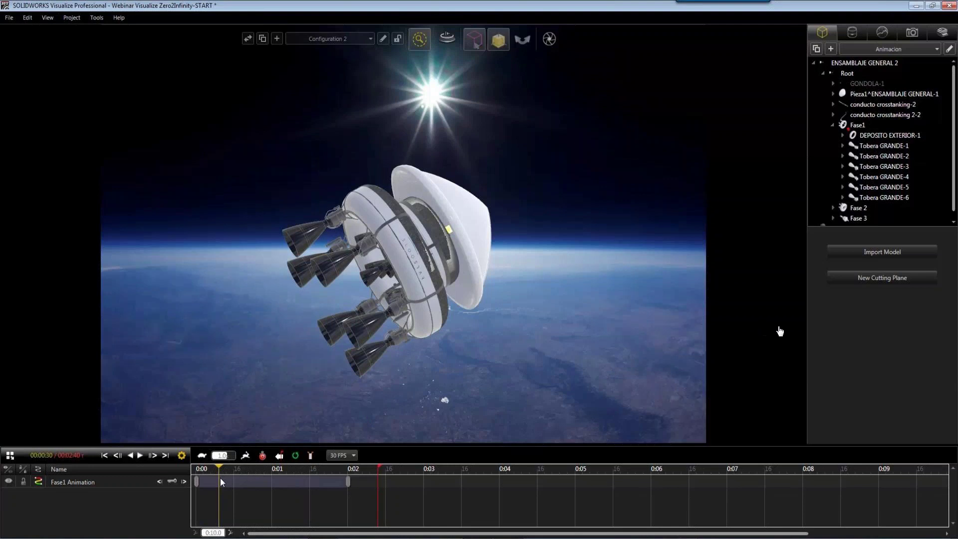
drag(220, 477, 346, 471)
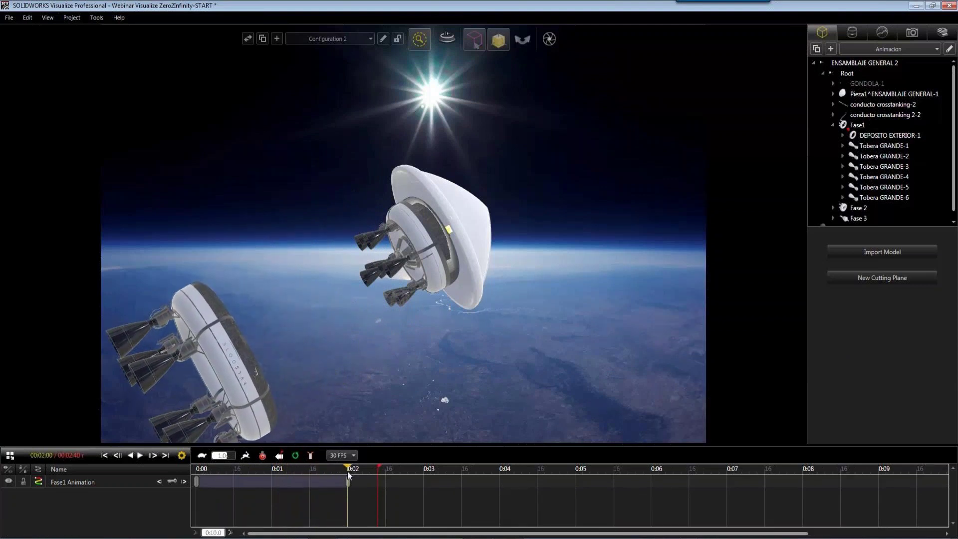
click(120, 457)
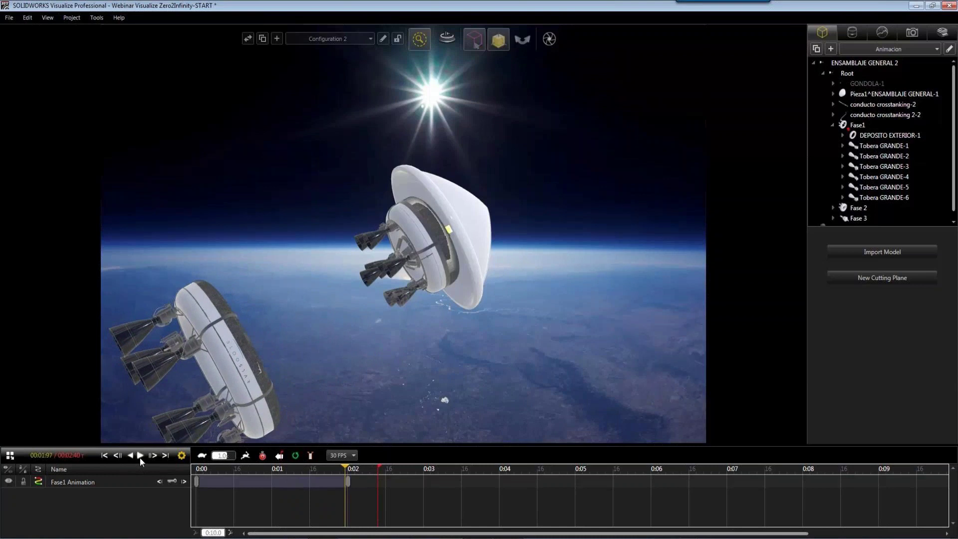
click(140, 457)
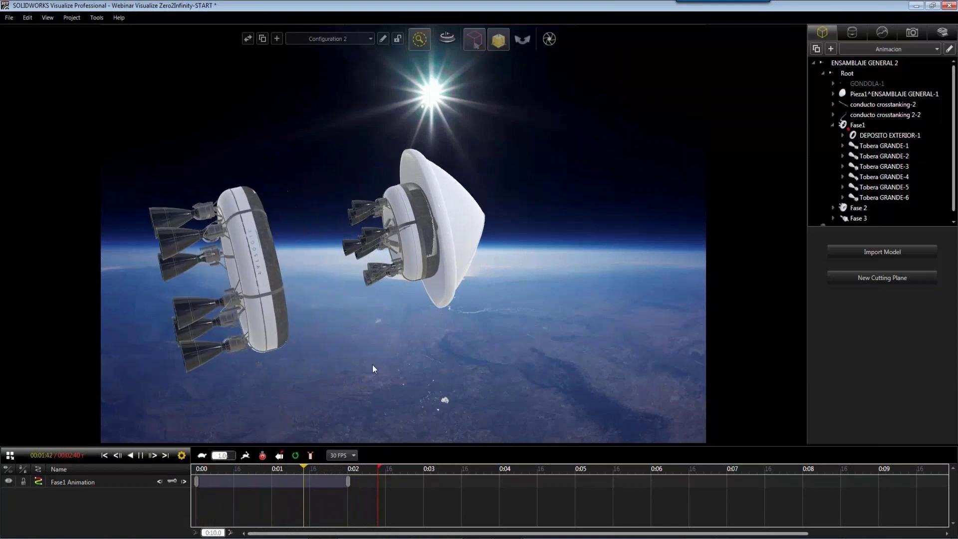
click(141, 456)
Step: Extend the animation's end to about 3.47 s and add a starting keyframe for the Fase 2 group at about 2.2 s
drag(381, 470, 460, 472)
drag(254, 466, 350, 471)
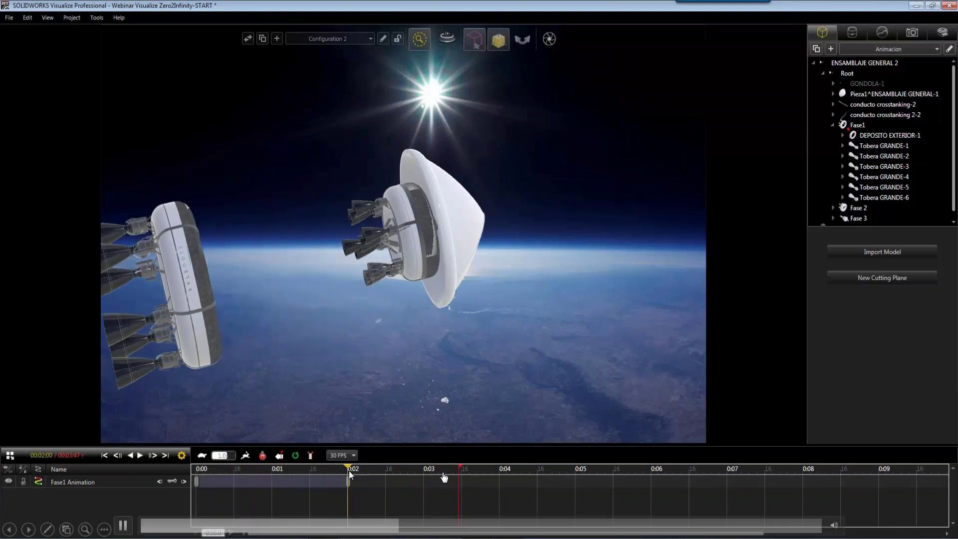
click(425, 528)
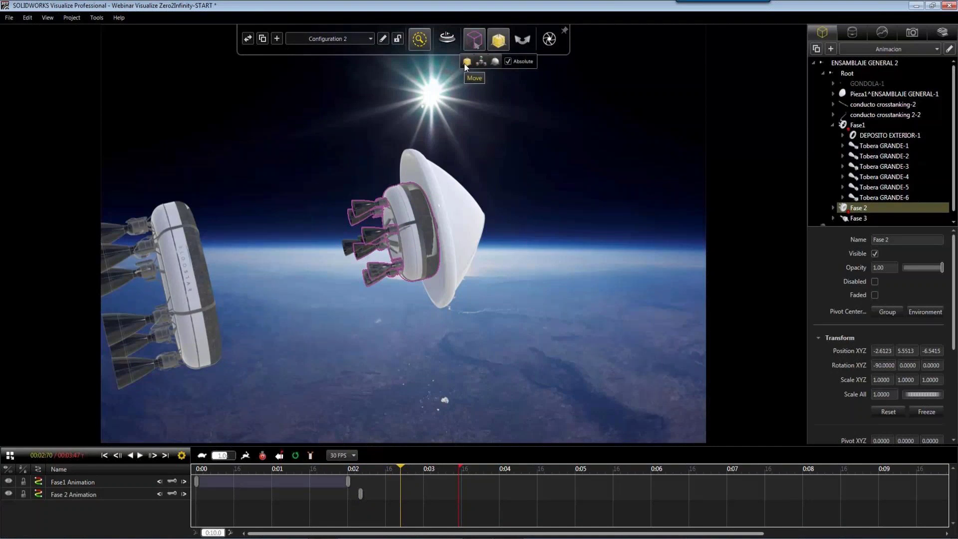
Step: At 2.70 s, move the Fase 2 group back along the rocket's axis with the Move manipulator to about Z -3.93, and deselect it
click(468, 62)
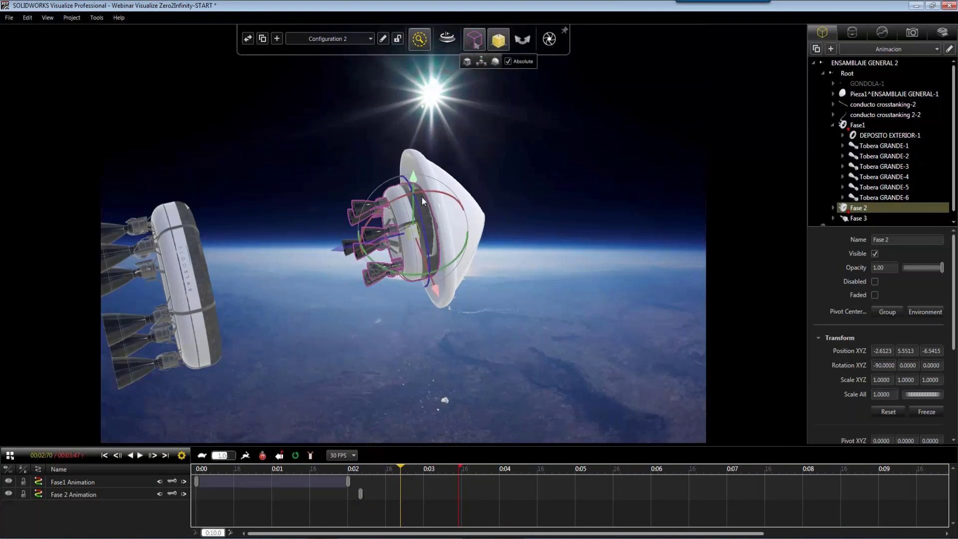
drag(342, 253, 226, 295)
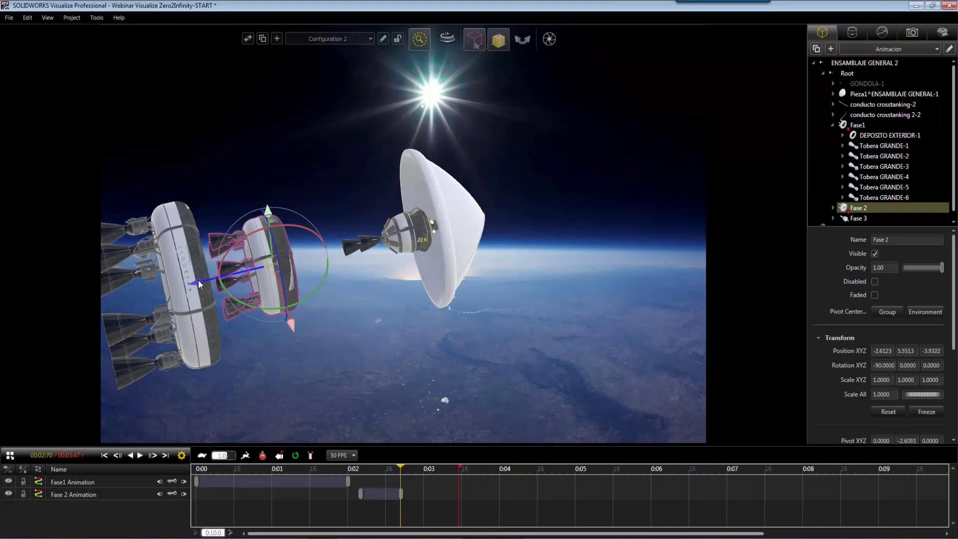
click(461, 373)
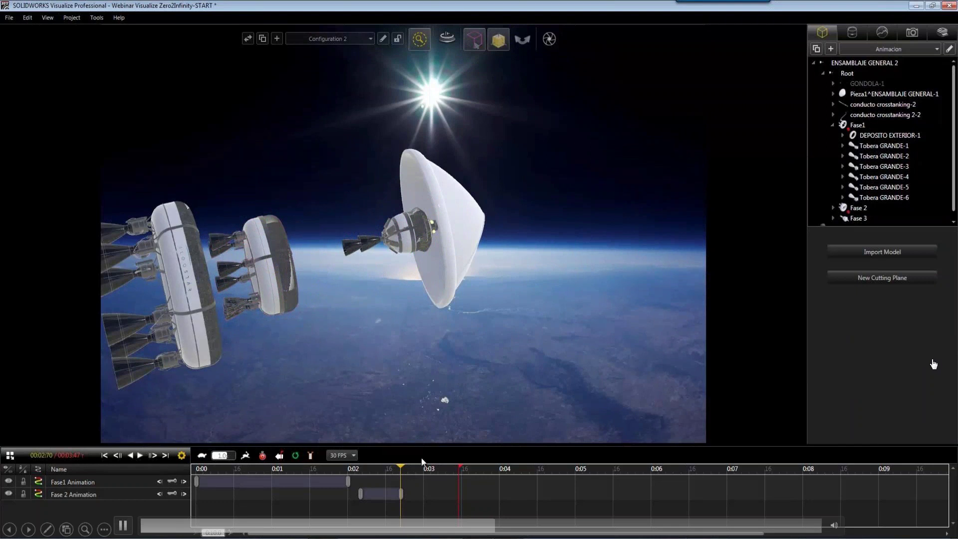
Step: Shift the Fase 2 animation earlier to span about 1.9 to 2.4 s, and place the playhead at 2.50 s
mouse_move(400, 469)
mouse_down()
mouse_move(280, 471)
mouse_move(195, 487)
mouse_move(409, 483)
mouse_up()
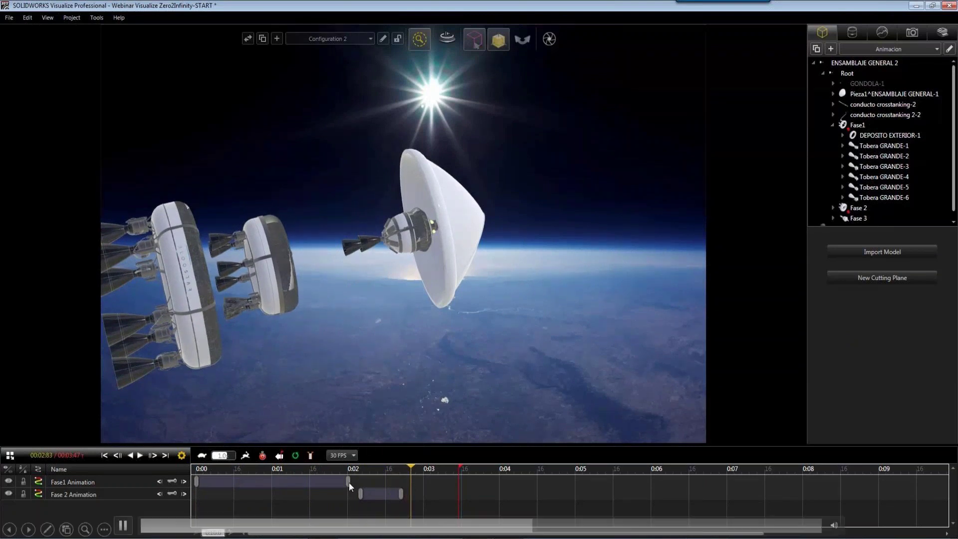
click(370, 493)
drag(371, 493, 349, 494)
drag(408, 471, 386, 471)
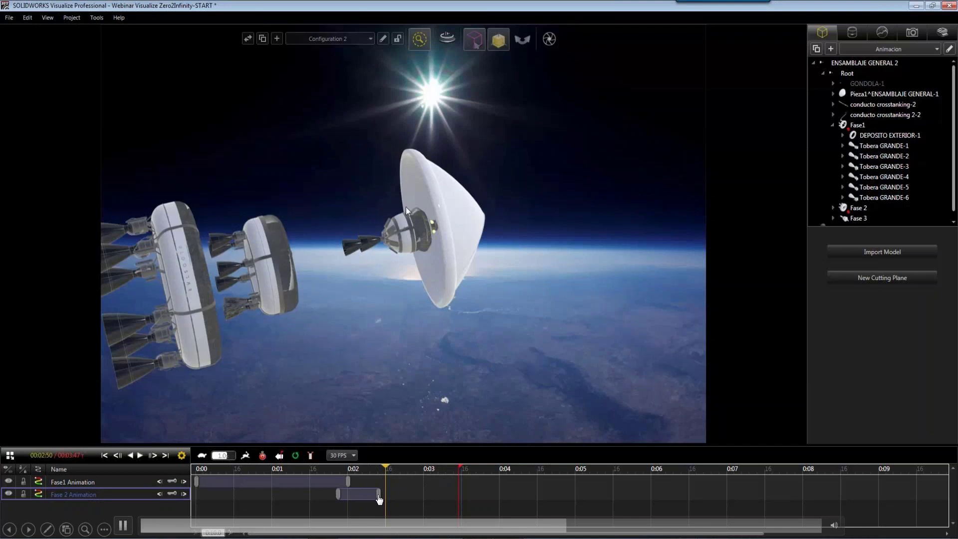
Step: Hide the white nose cone Pieza1^ENSAMBLAJE GENERAL-1 and animate the Fase 3 group moving away between about 2.7 and 3.2 s
click(403, 235)
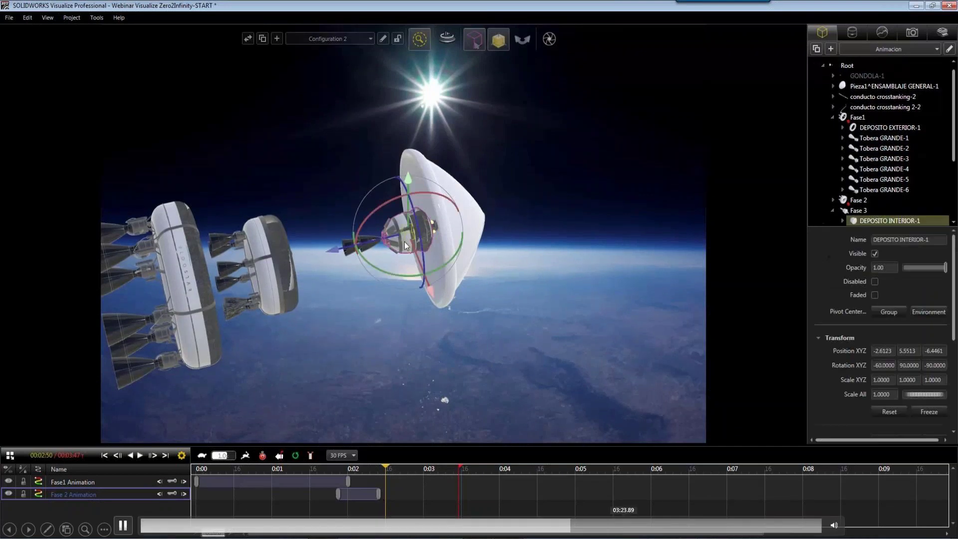
click(598, 528)
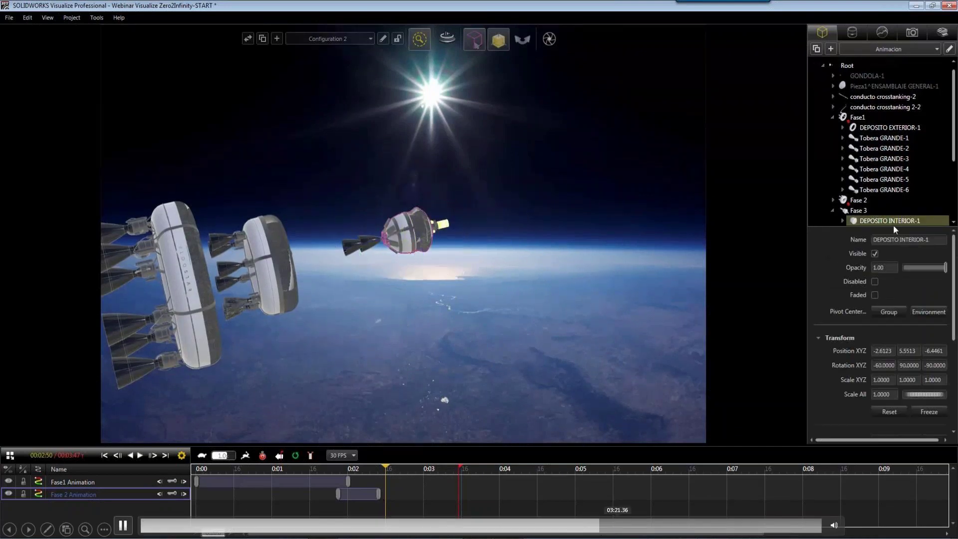
right_click(894, 221)
click(647, 528)
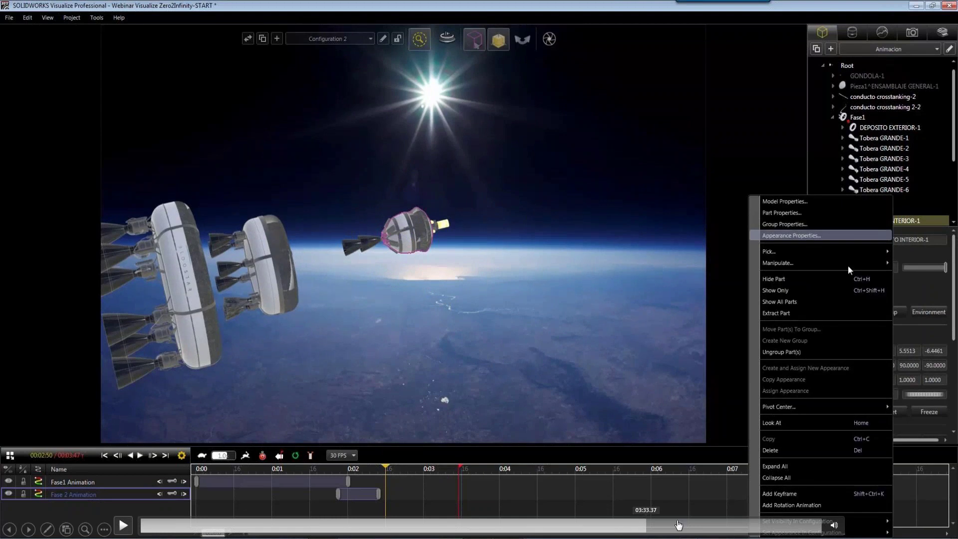
click(679, 525)
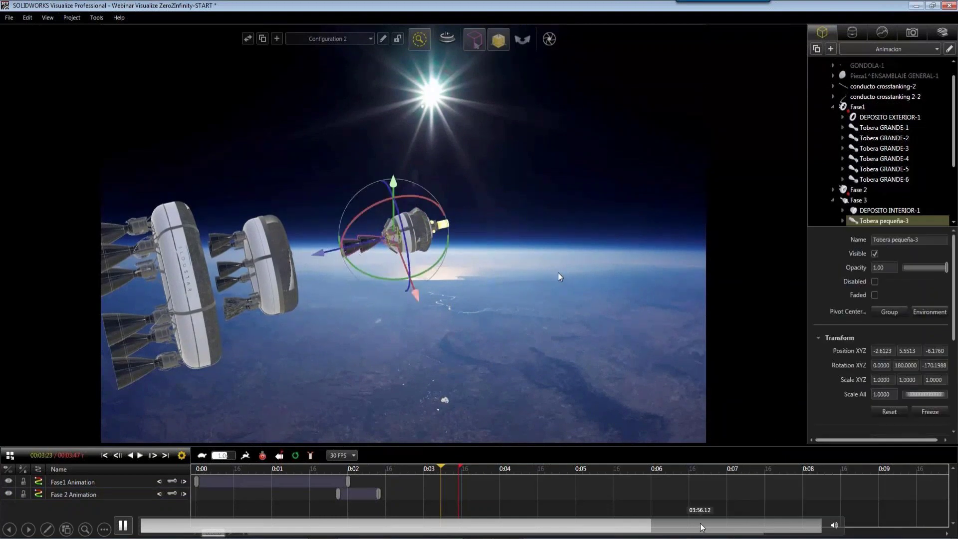
key(space)
key(space)
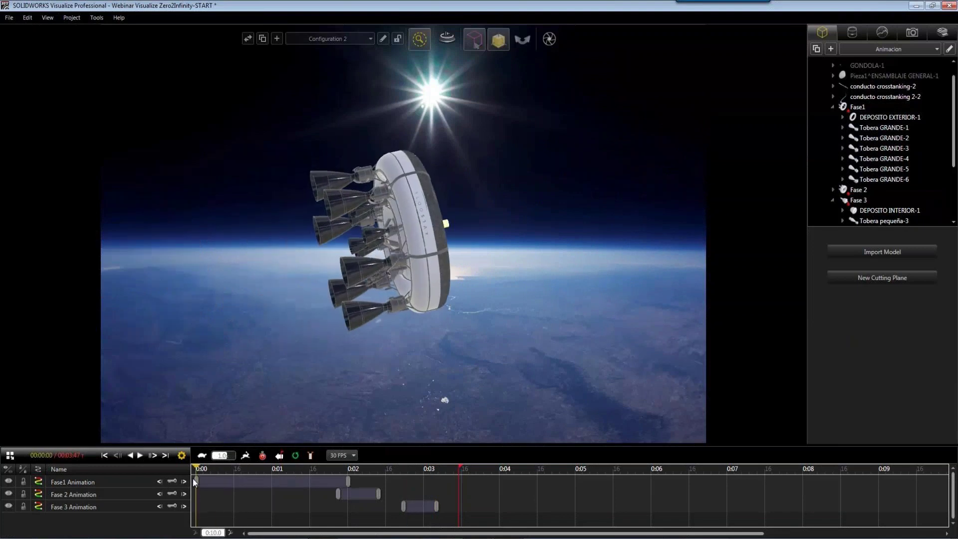
Step: Play the three-stage animation from the start, switch to fast render mode during playback, and pause it
mouse_move(194, 483)
mouse_down()
mouse_move(431, 465)
mouse_move(181, 490)
mouse_up()
click(135, 457)
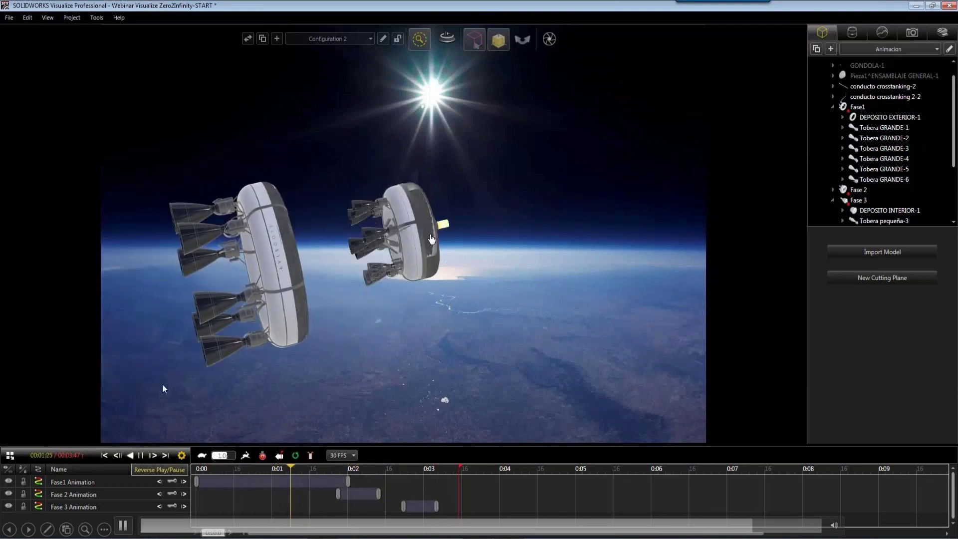
mouse_move(417, 52)
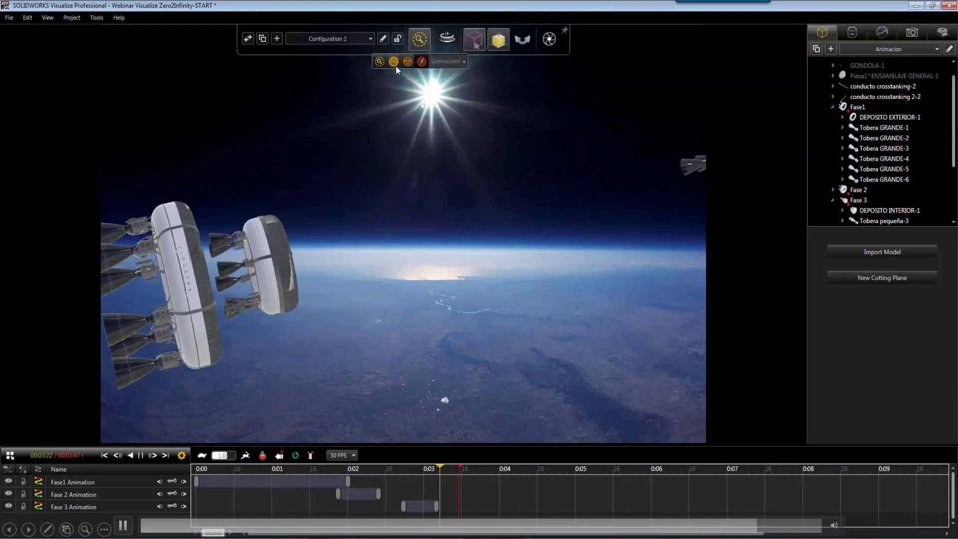
click(395, 65)
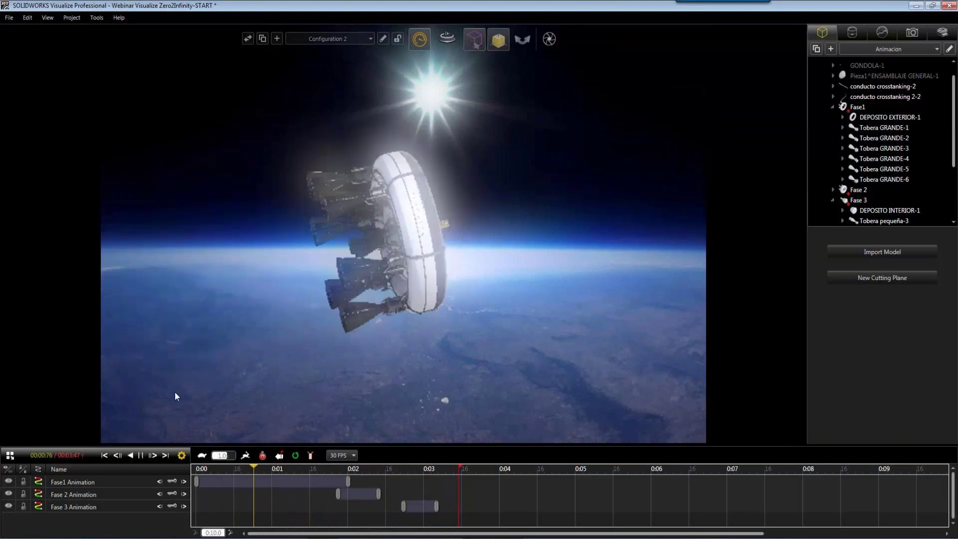
click(140, 455)
Step: Lengthen the Fase 3 animation to span about 2.5 to 3.4 s, and preview the stage positions at about 3.1 s
drag(437, 506, 446, 506)
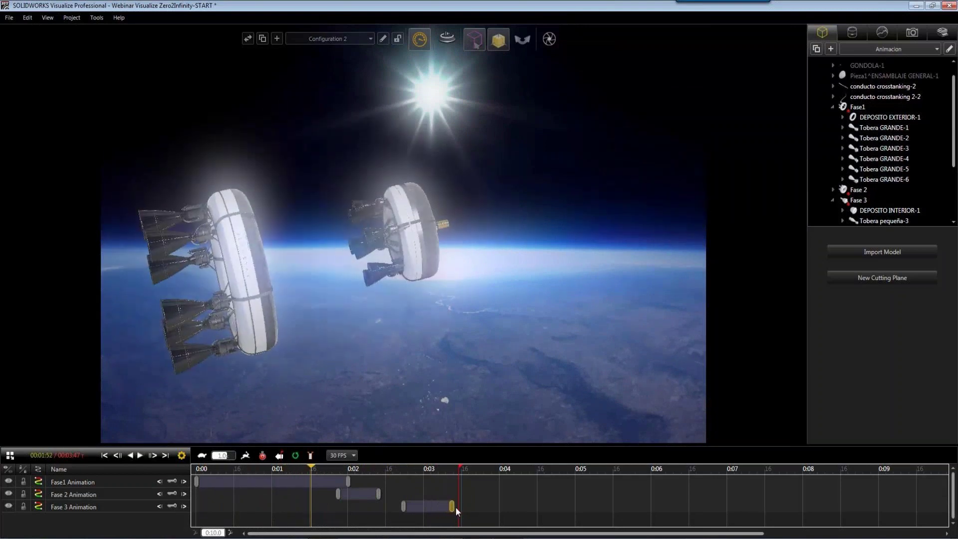
drag(404, 506, 398, 507)
drag(333, 470, 434, 471)
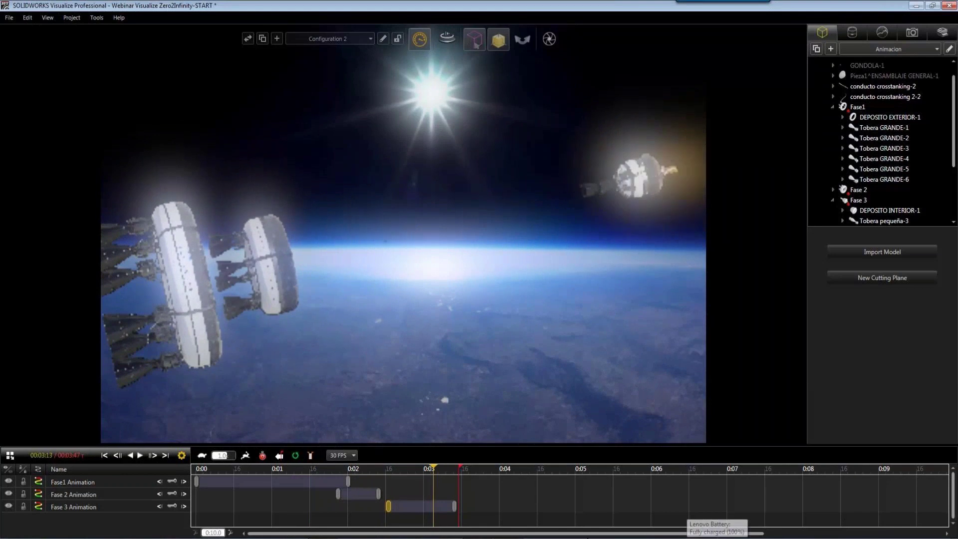